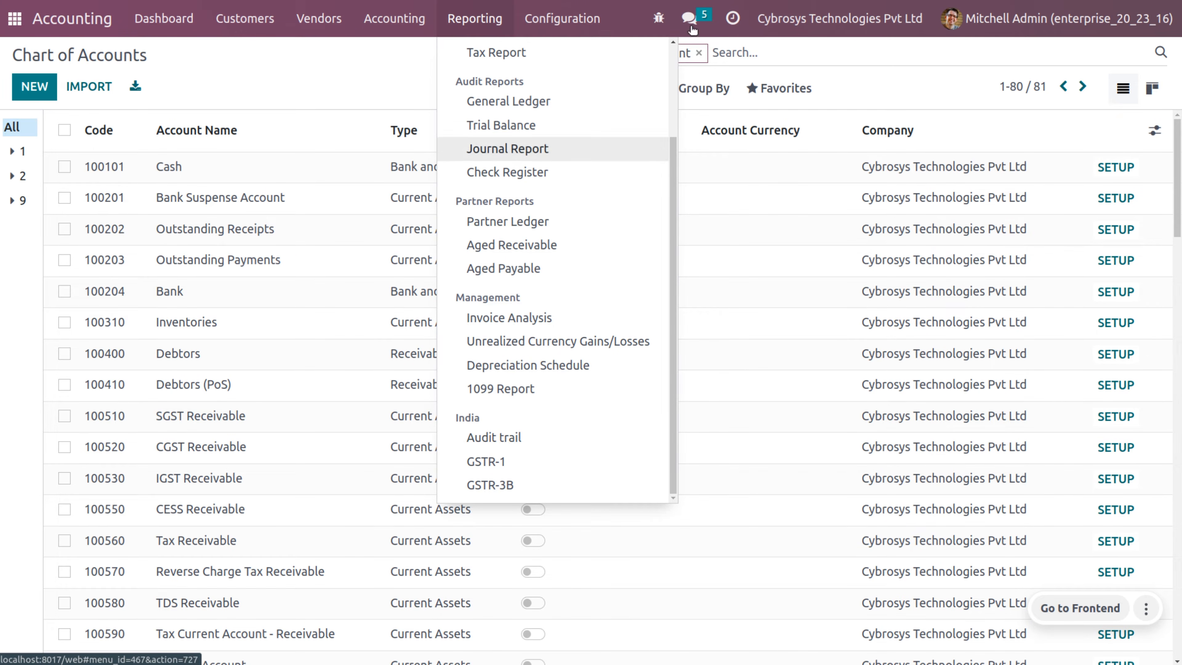
# Step: Open the GSTR-1 report and examine the tax computation details of the B2B Invoice - 4A, 4B, 4C, 6B, 6C line
pyautogui.scroll(2, 608, 107)
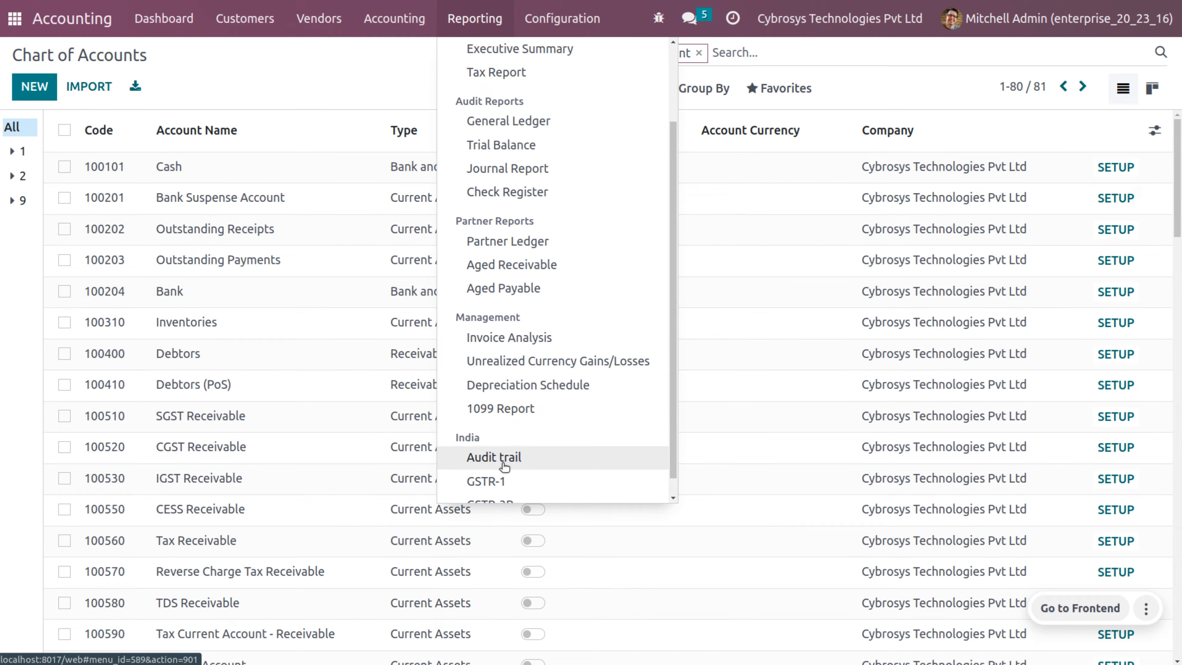
pyautogui.click(486, 482)
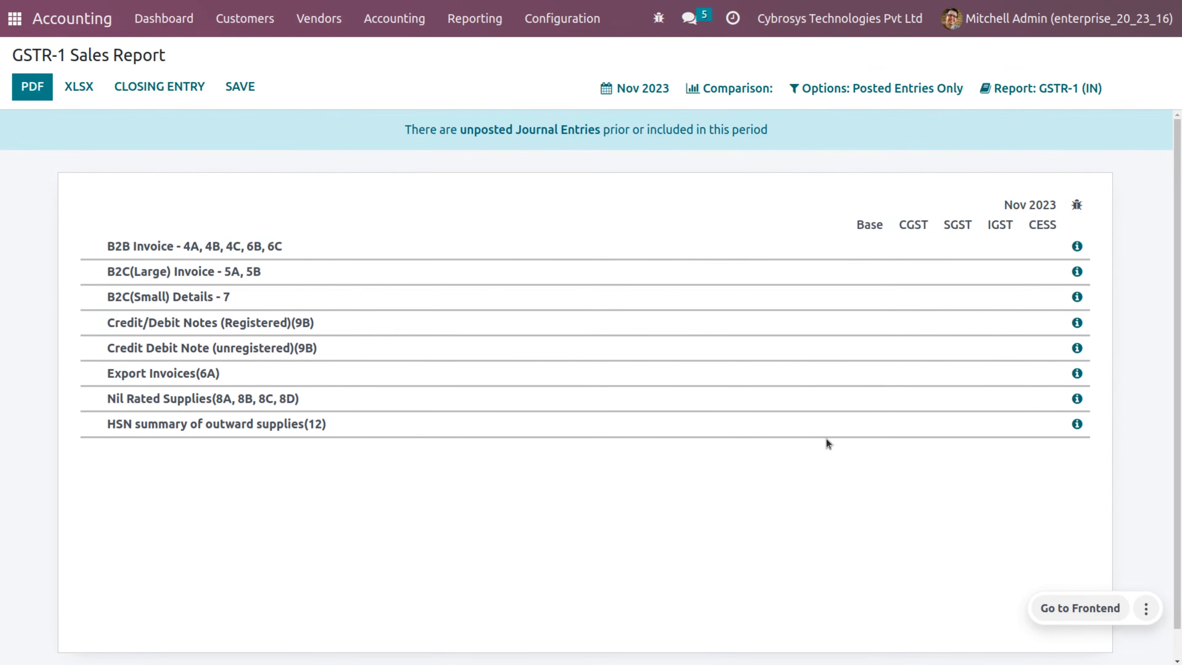
pyautogui.click(1078, 247)
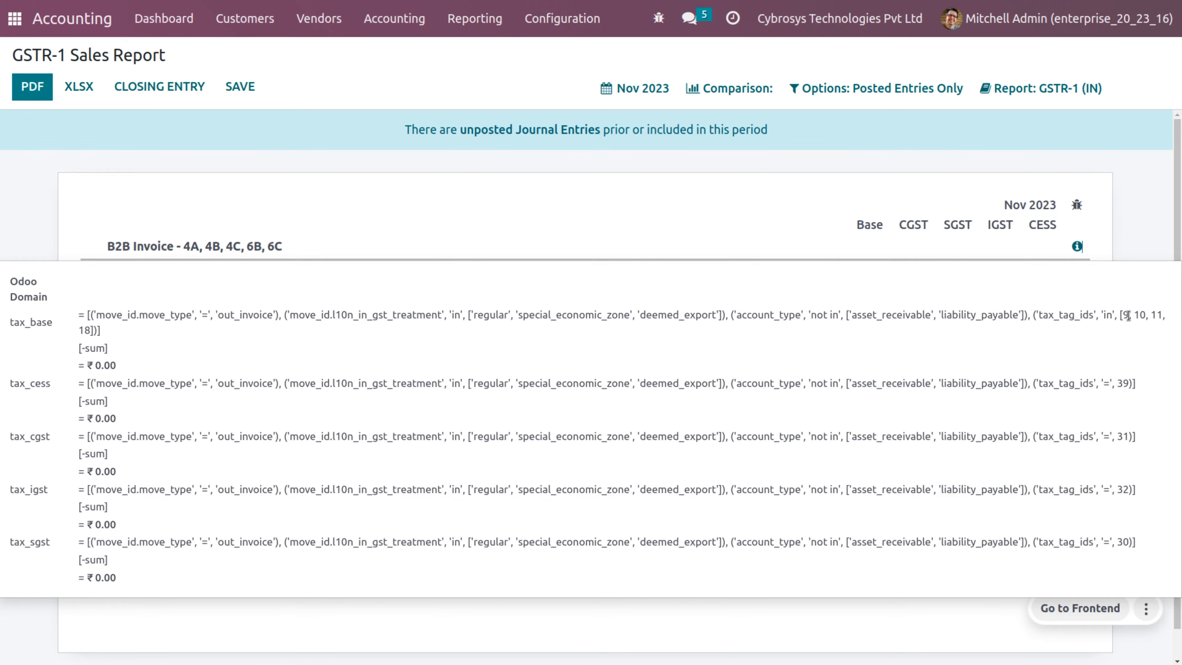
pyautogui.click(741, 226)
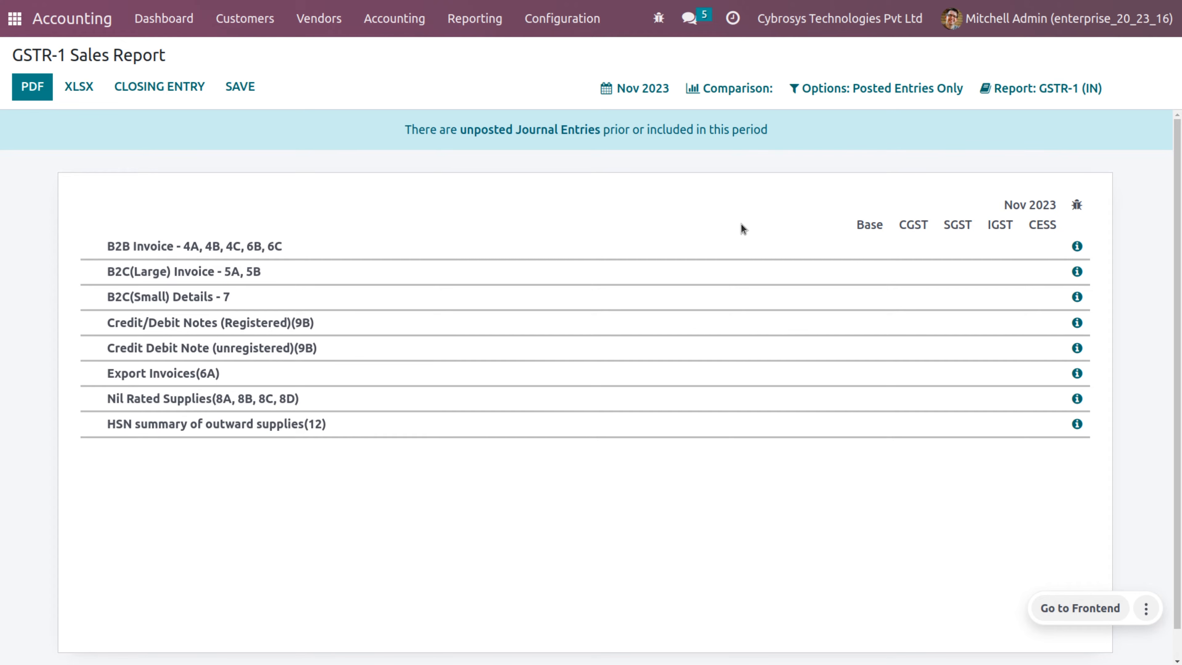
pyautogui.click(1076, 248)
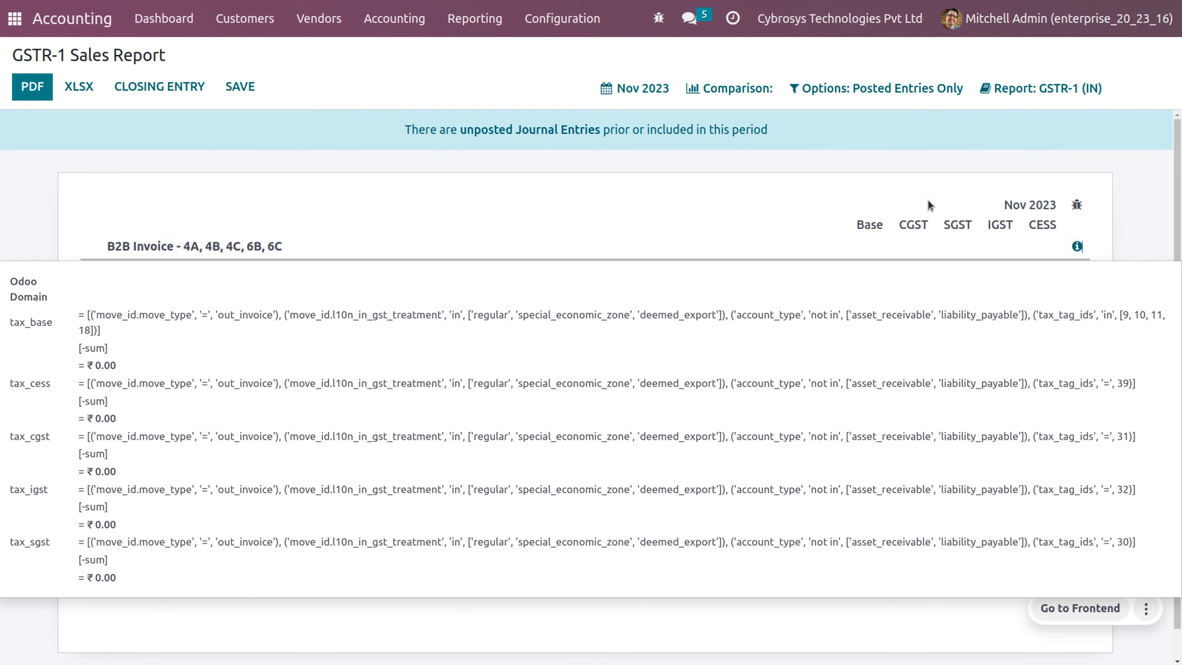
# Step: Create a customer invoice for Registered Business - Regular and check the GST details on that customer's record
pyautogui.click(243, 17)
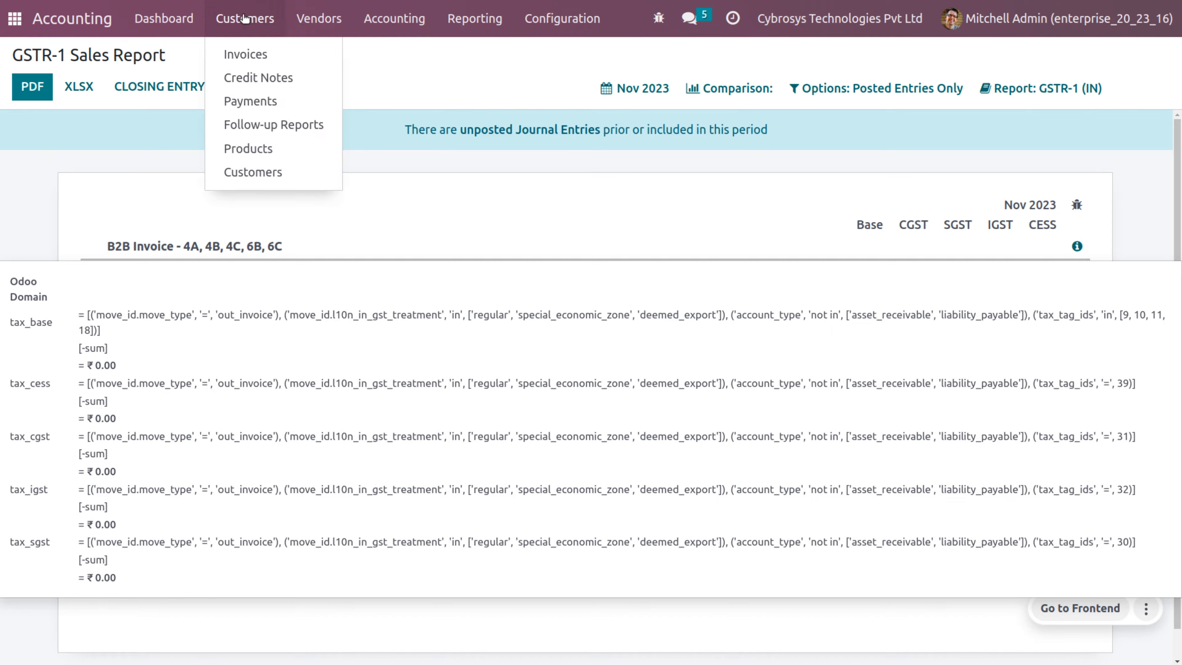
pyautogui.click(249, 47)
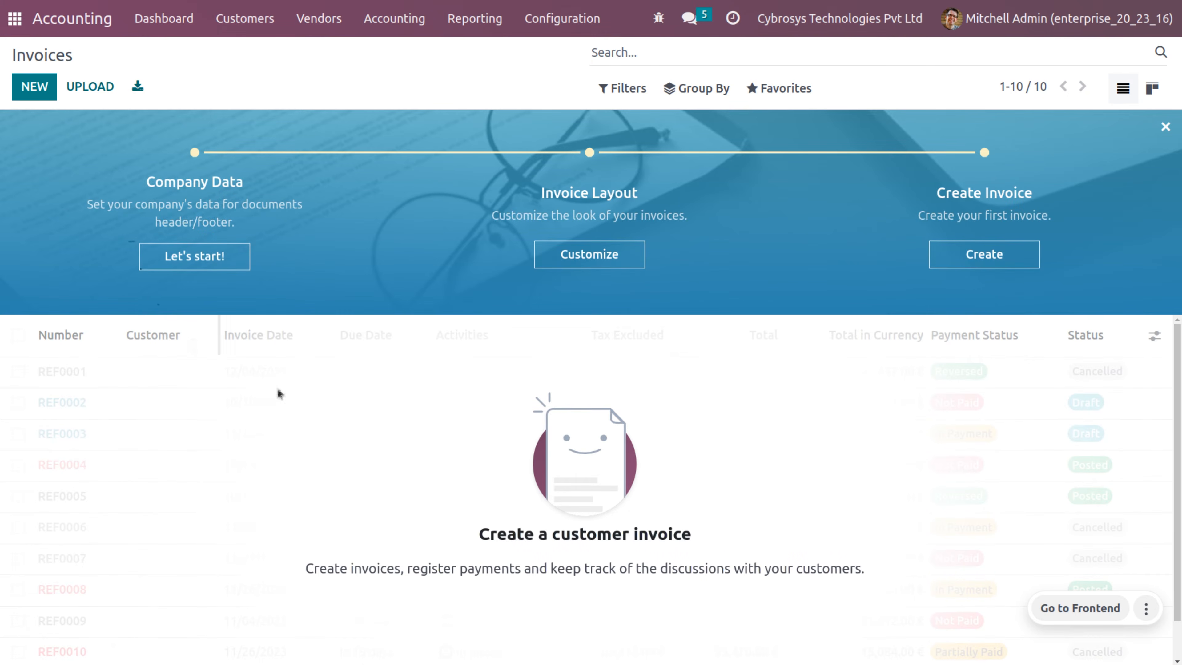
pyautogui.click(50, 98)
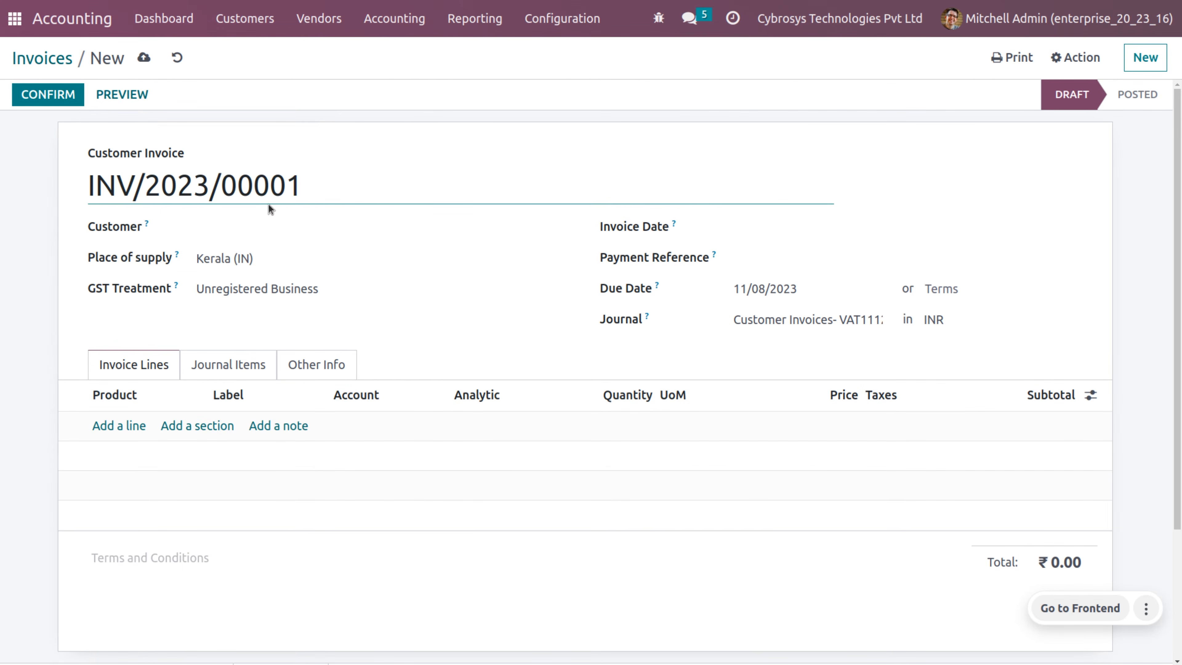
pyautogui.click(270, 219)
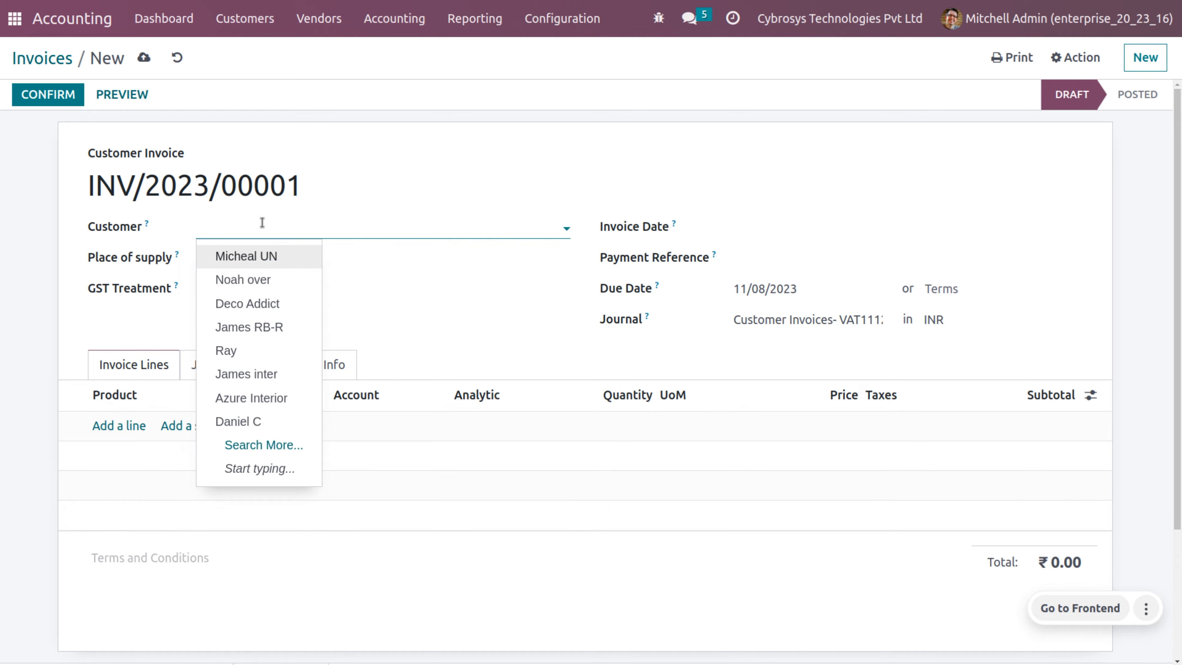
pyautogui.write('r')
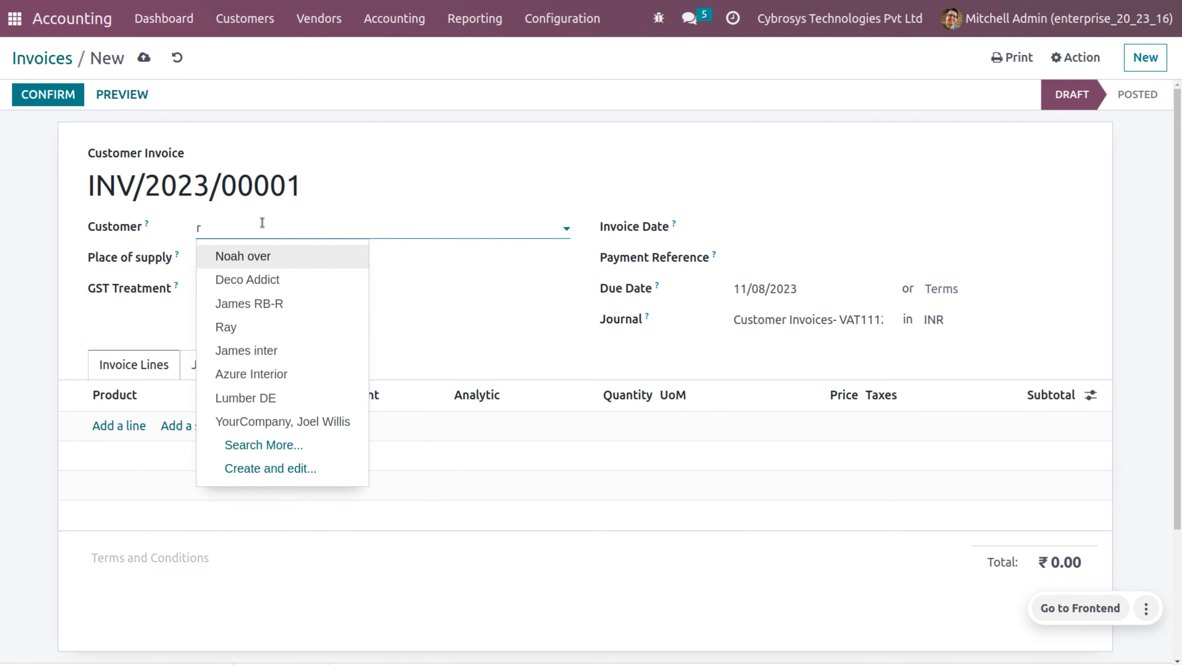
pyautogui.write('e')
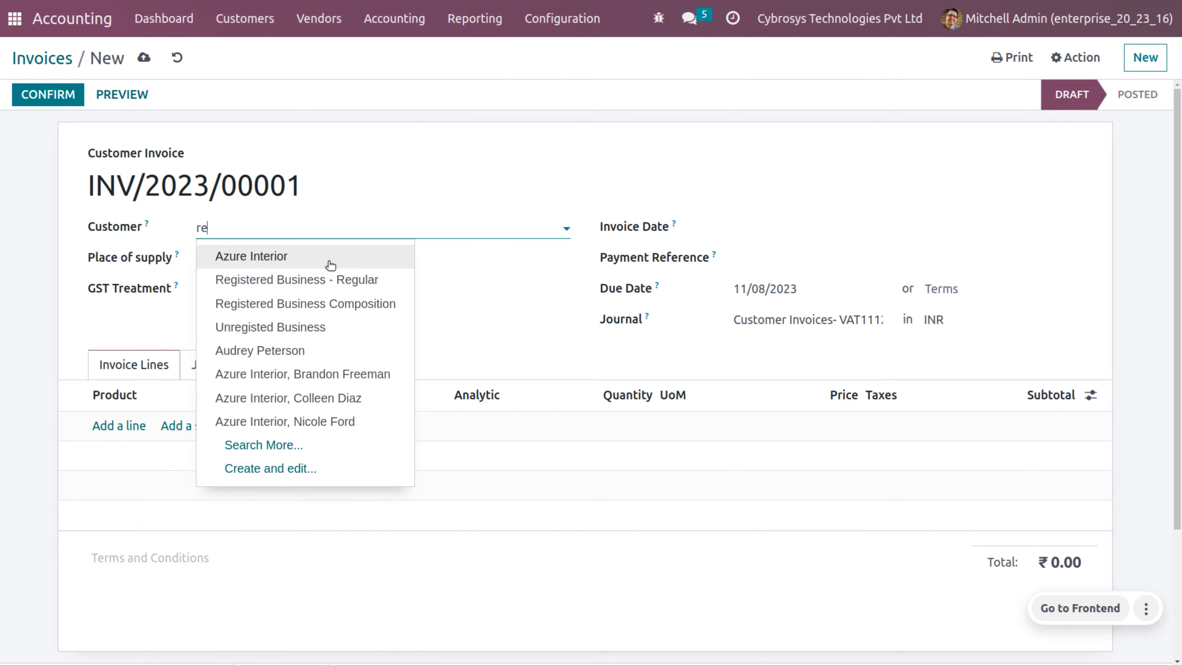
pyautogui.click(333, 282)
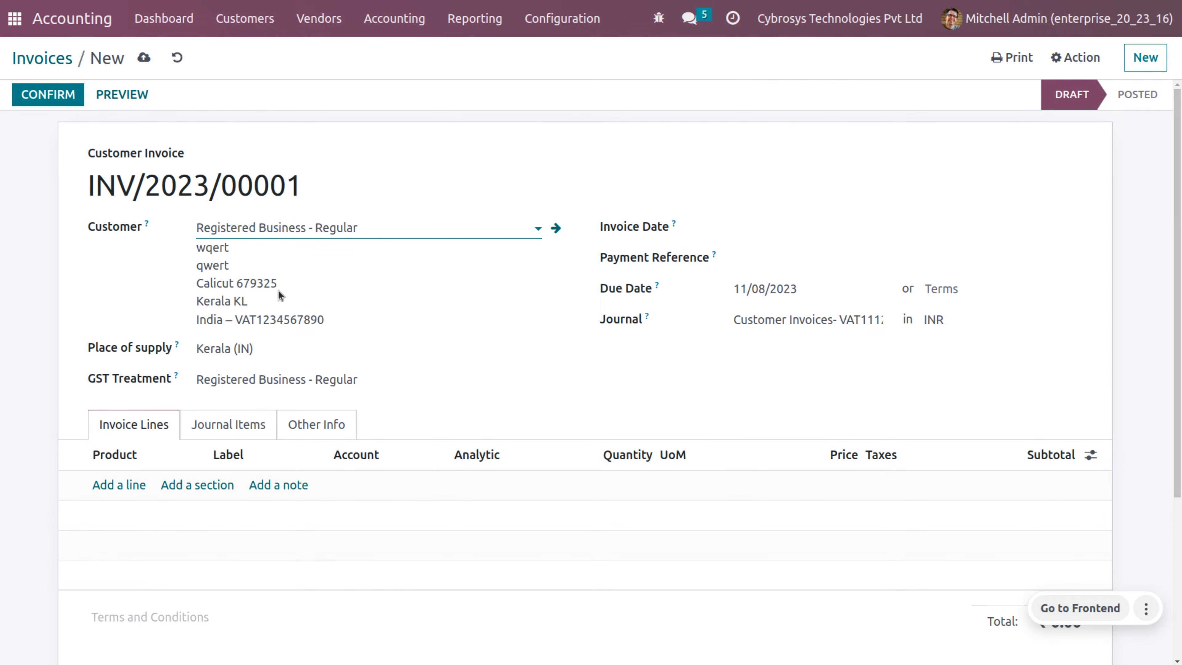
pyautogui.click(554, 229)
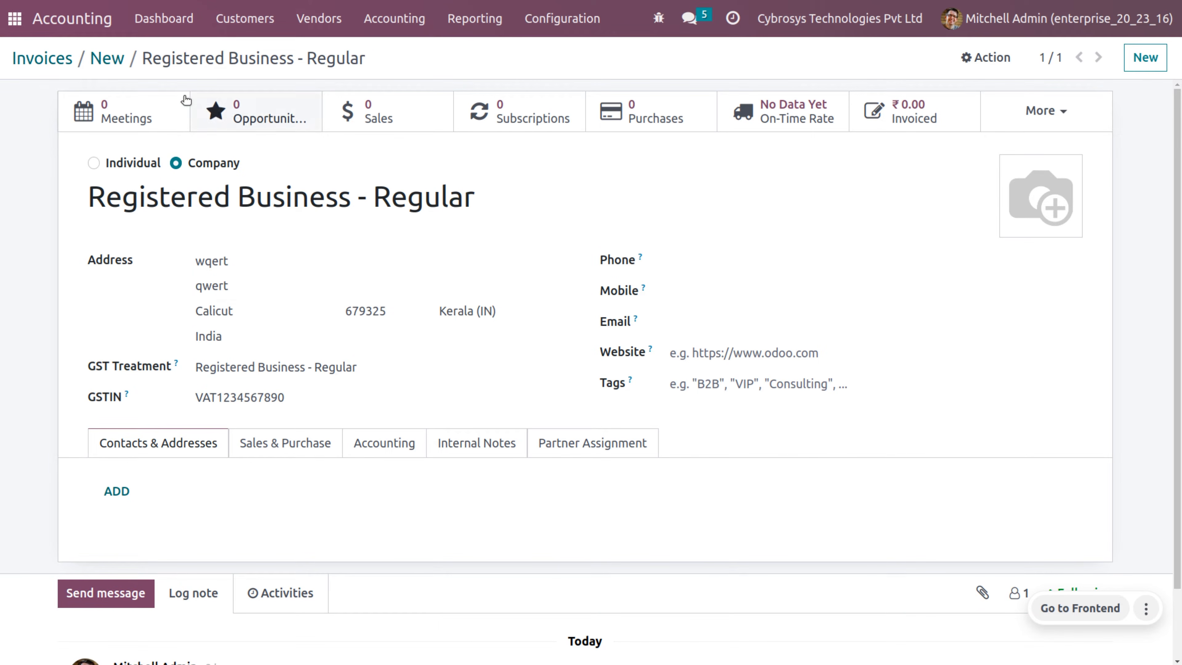
pyautogui.click(119, 55)
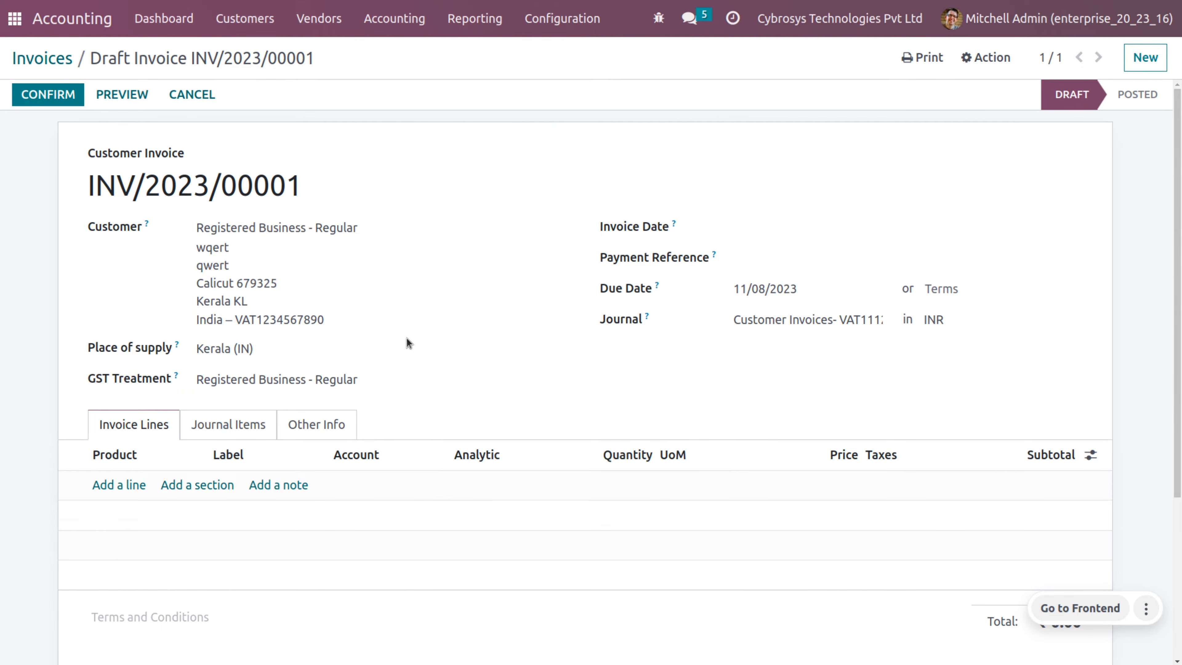
# Step: Add an invoice line for the product [DESK0005] Customizable Desk (Custom, White)
pyautogui.click(122, 487)
pyautogui.click(120, 484)
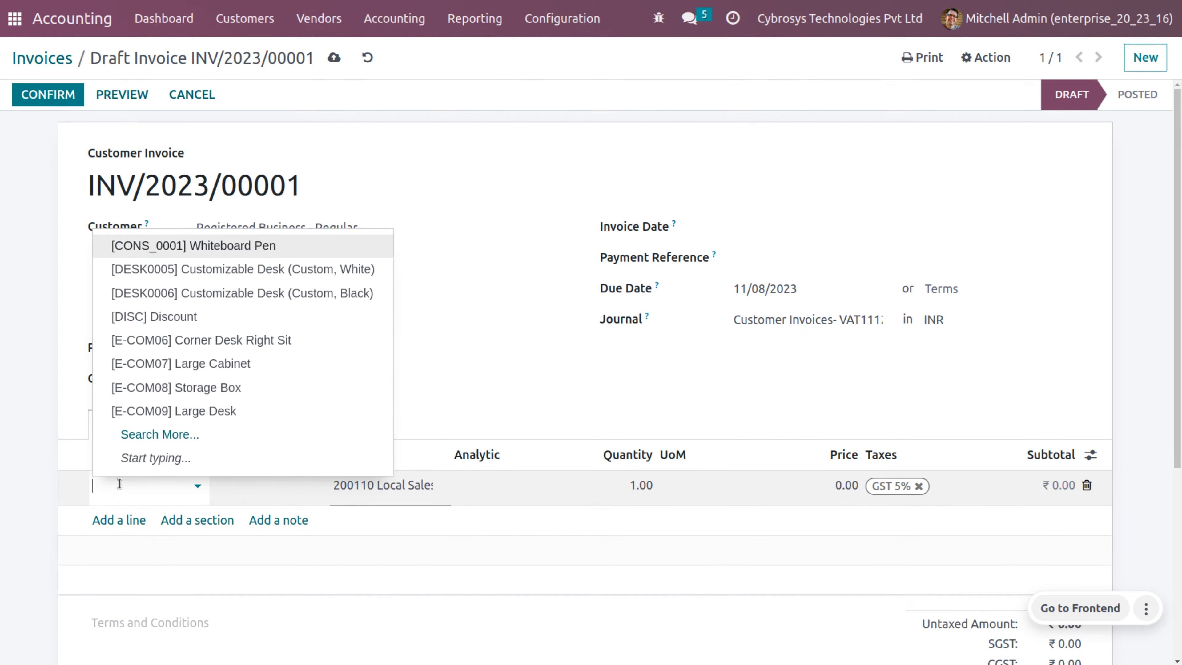
pyautogui.click(247, 268)
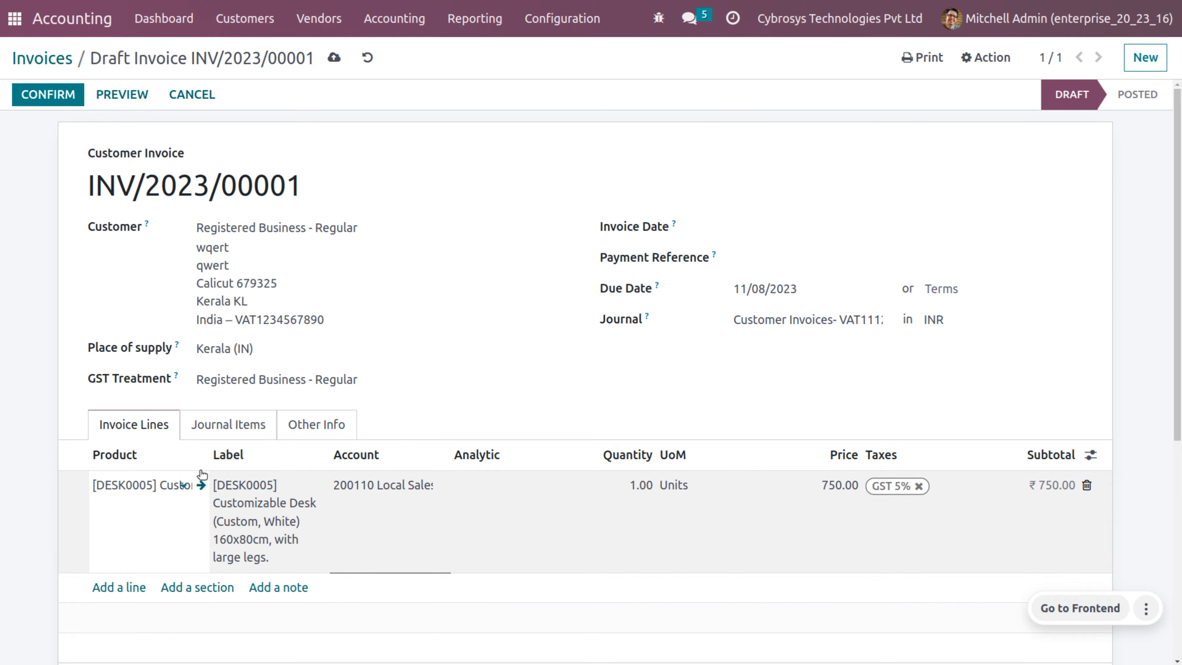
# Step: Open the invoiced desk's product record and examine its HSN/SAC code and description
pyautogui.click(200, 486)
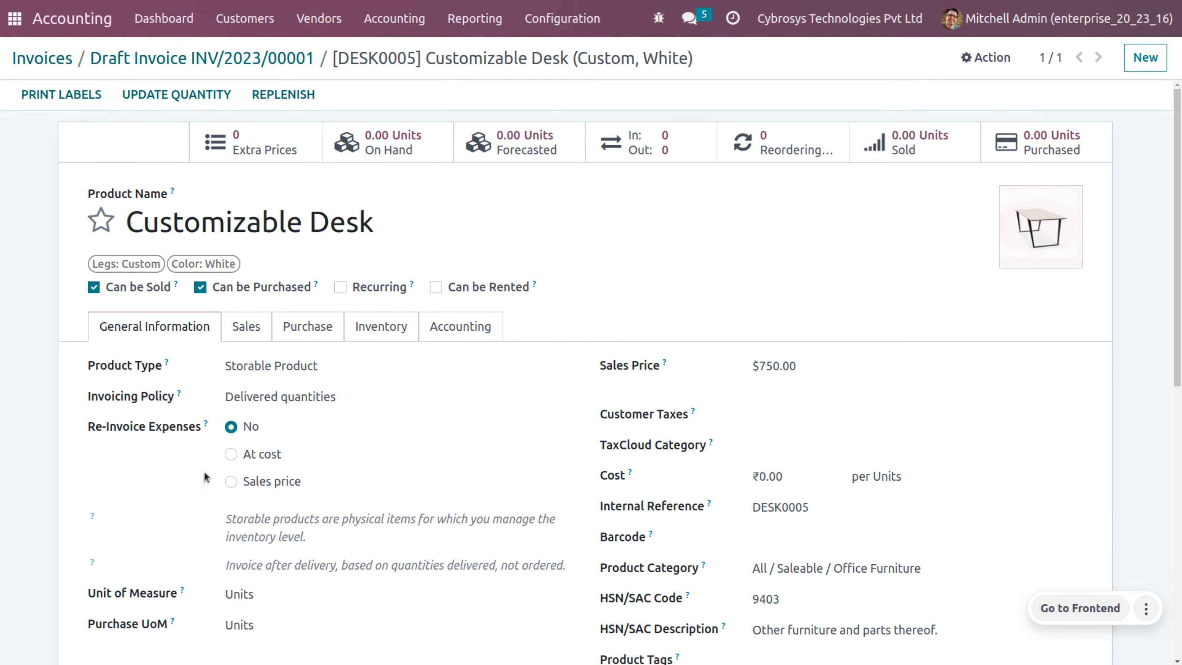
pyautogui.scroll(-5, 542, 477)
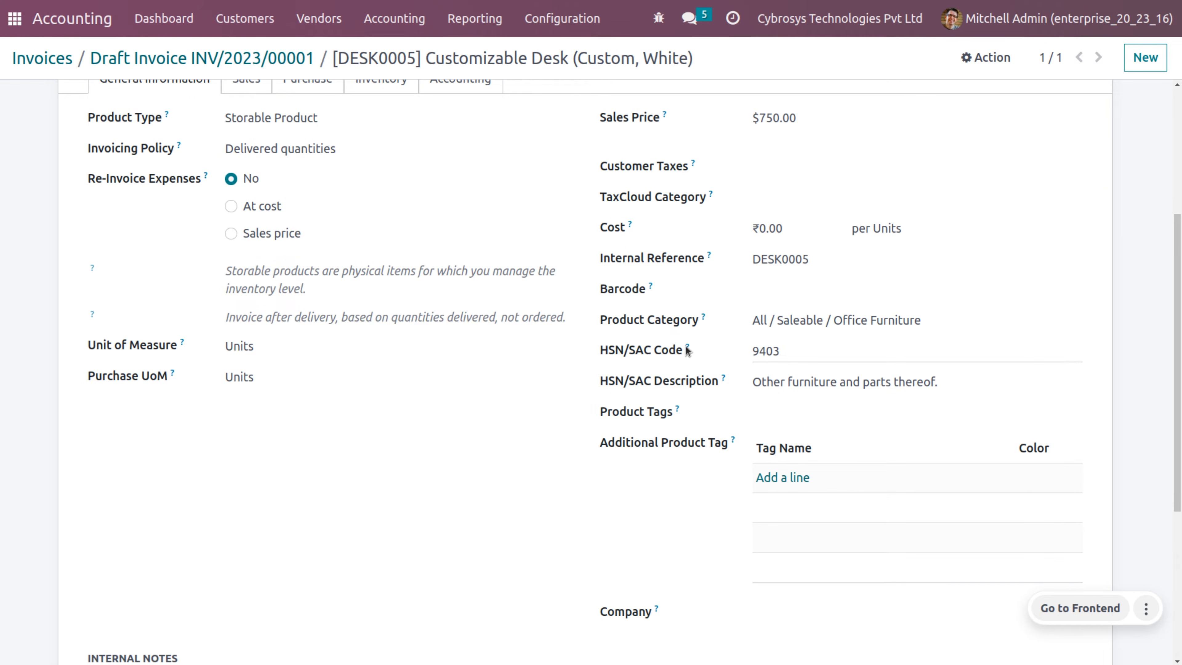
pyautogui.moveTo(687, 349)
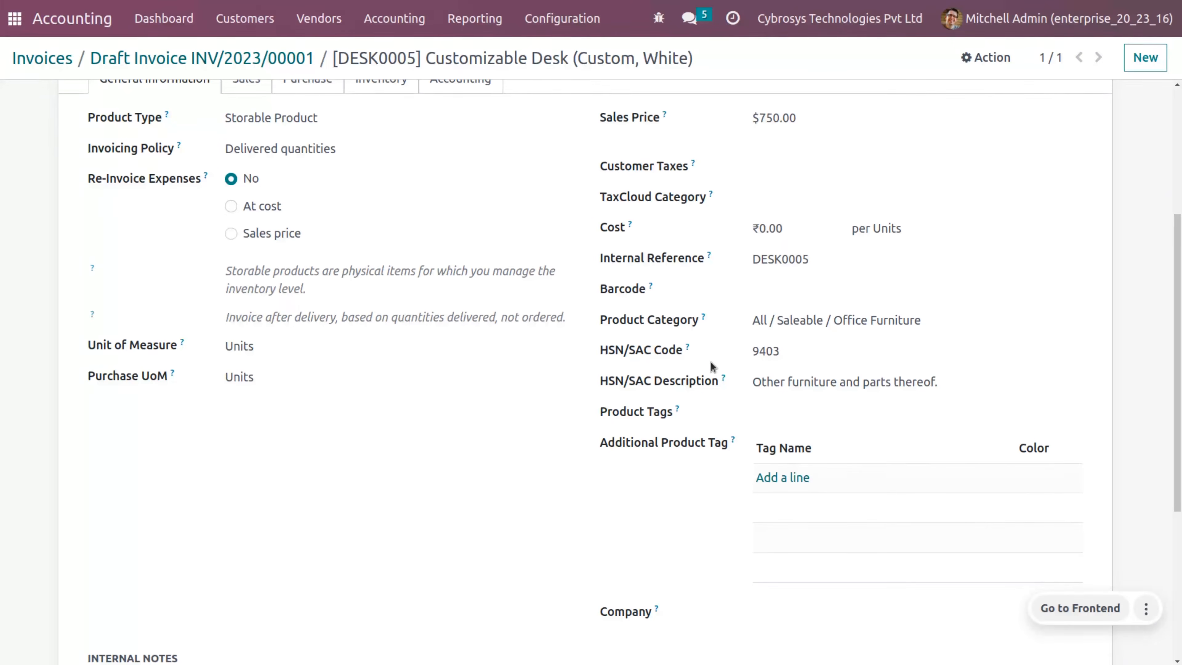
pyautogui.moveTo(724, 379)
pyautogui.scroll(3, 650, 298)
pyautogui.scroll(3, 651, 298)
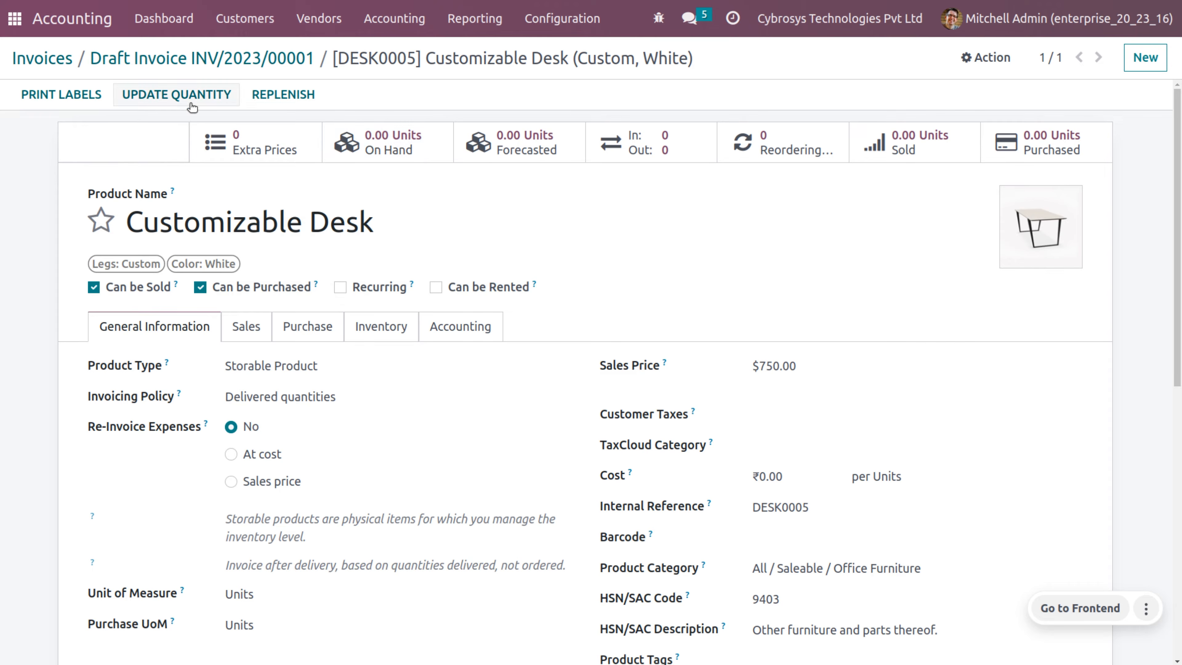
# Step: Add a stock quantity entry for the desk with a counted quantity of 100 and apply it
pyautogui.click(176, 96)
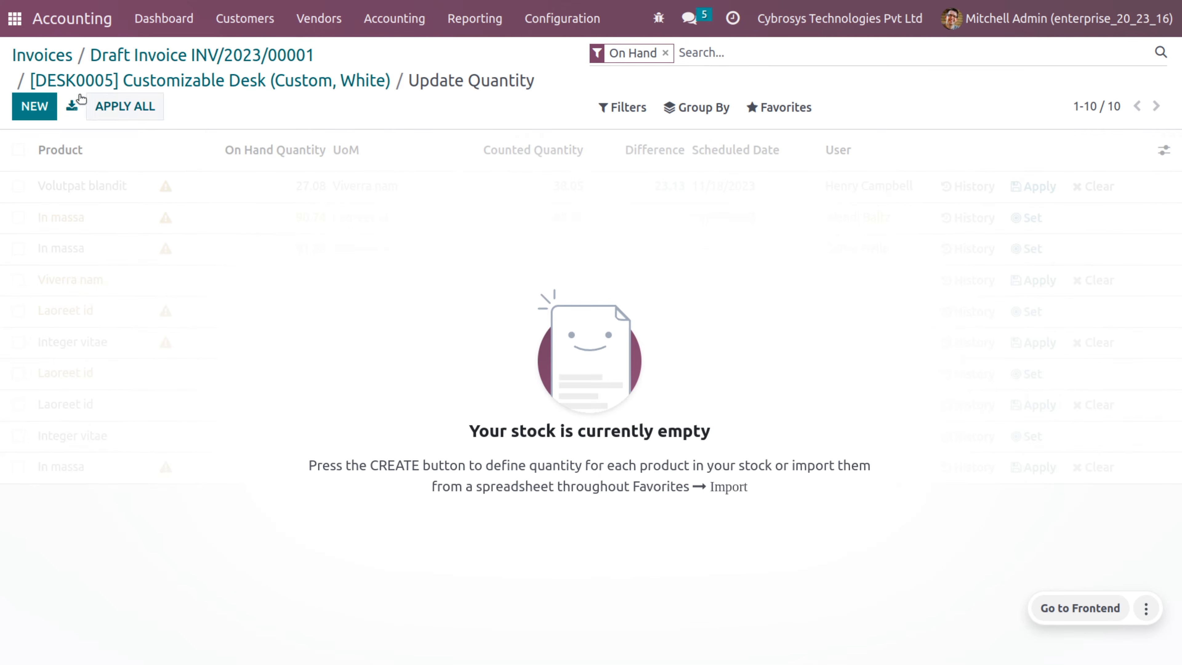
pyautogui.click(43, 108)
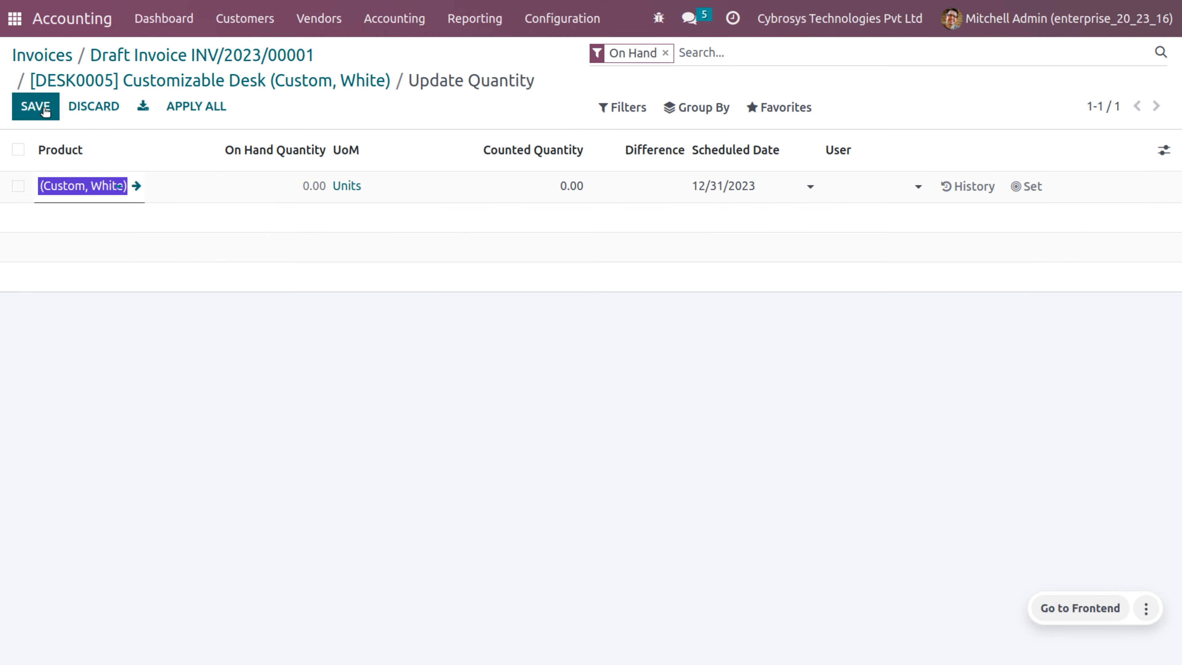
pyautogui.click(561, 186)
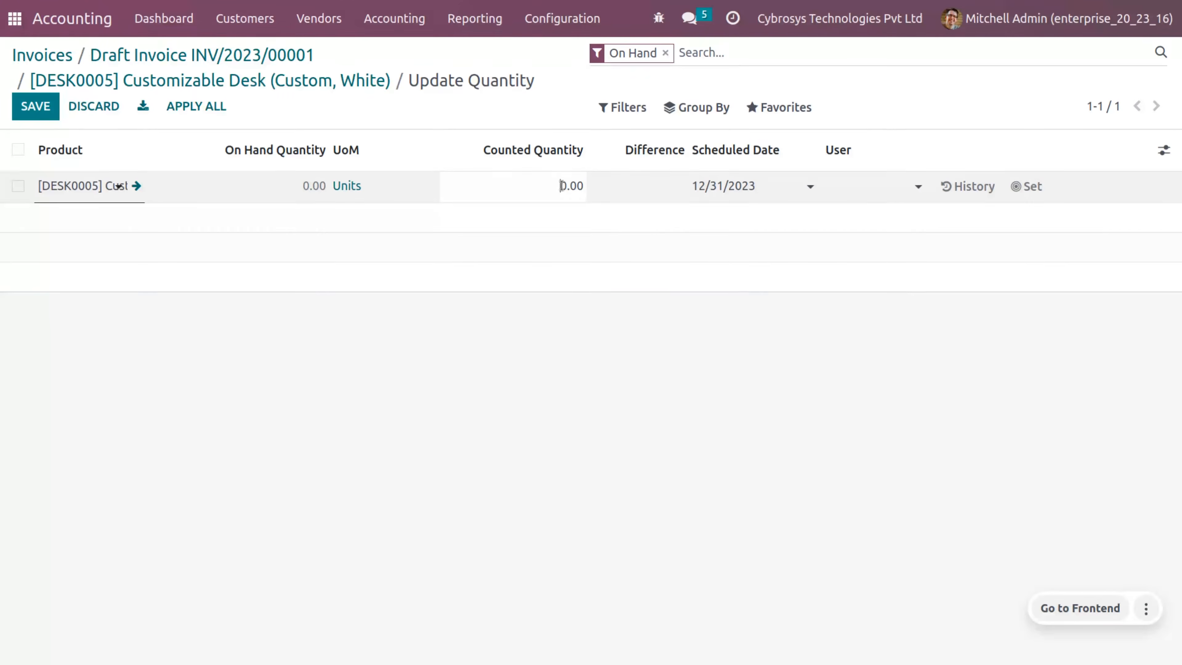
pyautogui.write('10')
pyautogui.click(1039, 185)
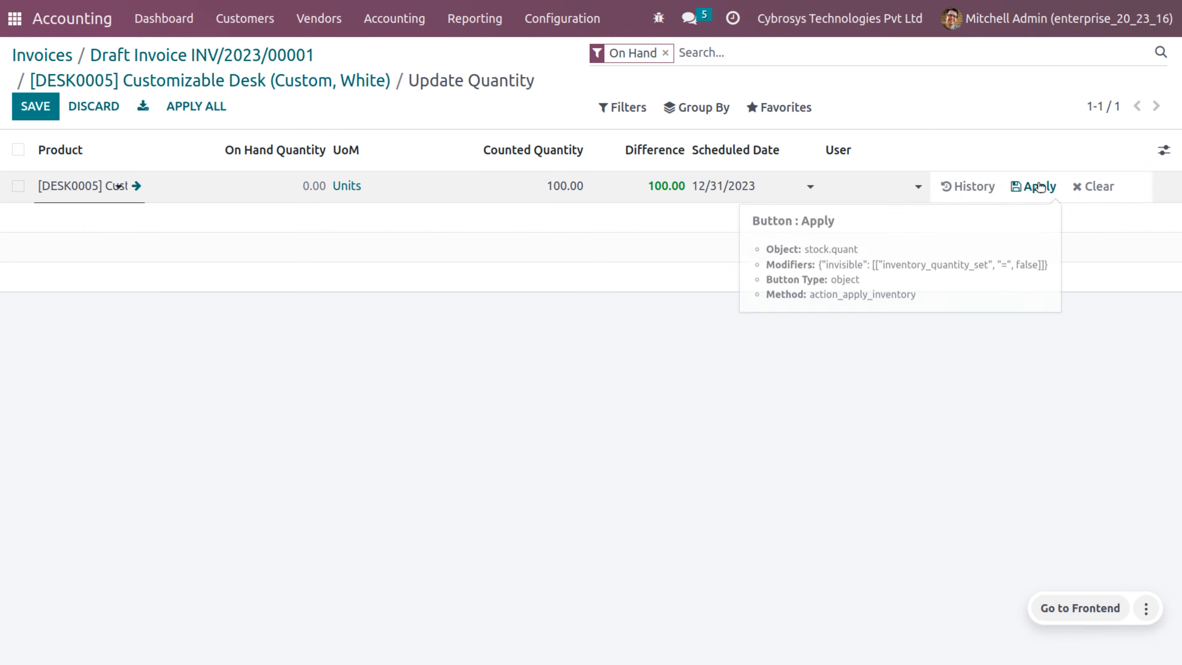
pyautogui.click(1036, 186)
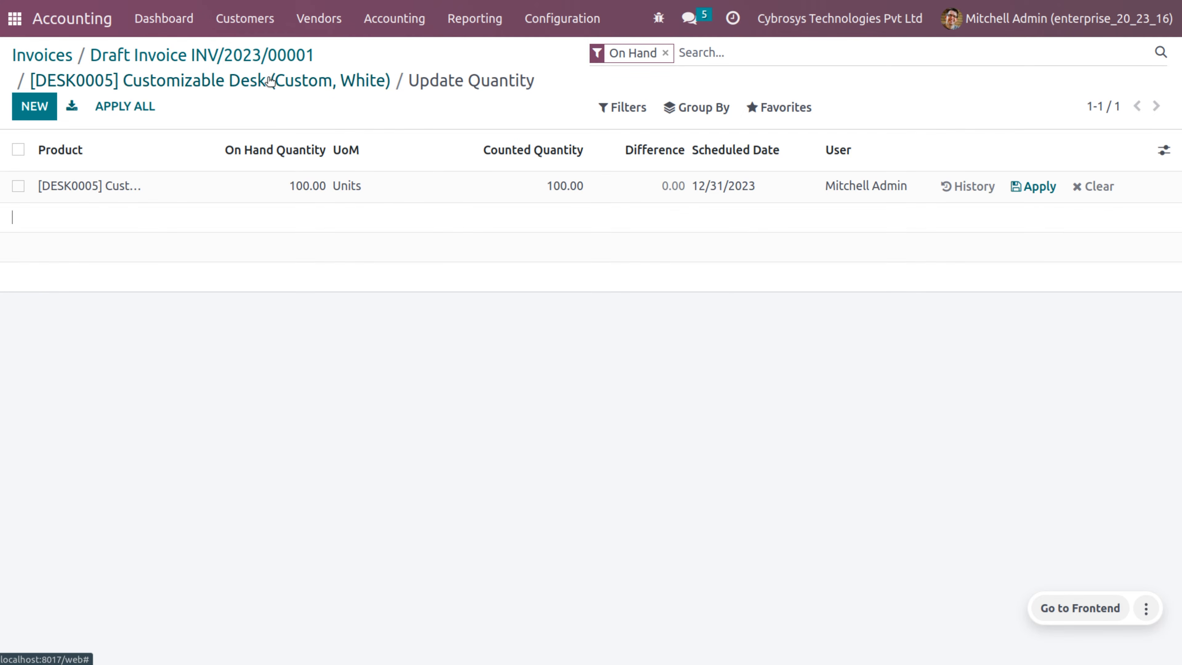
# Step: Return to the draft invoice, review its tax amounts and total, and confirm it
pyautogui.click(241, 54)
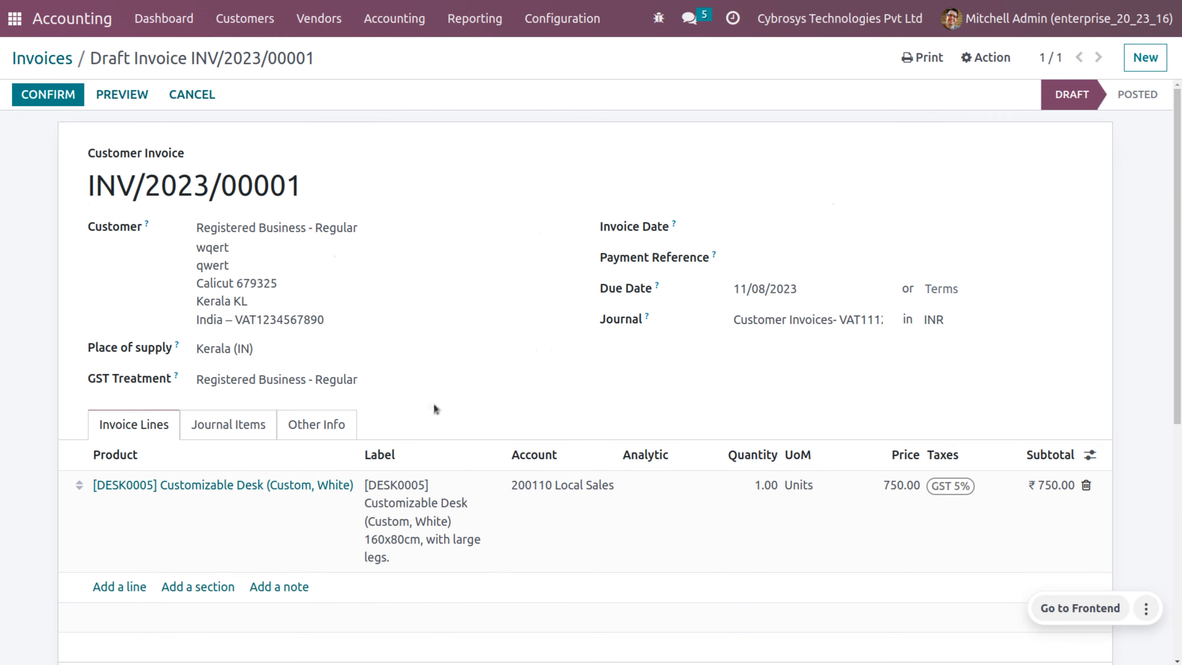
pyautogui.scroll(-4, 447, 499)
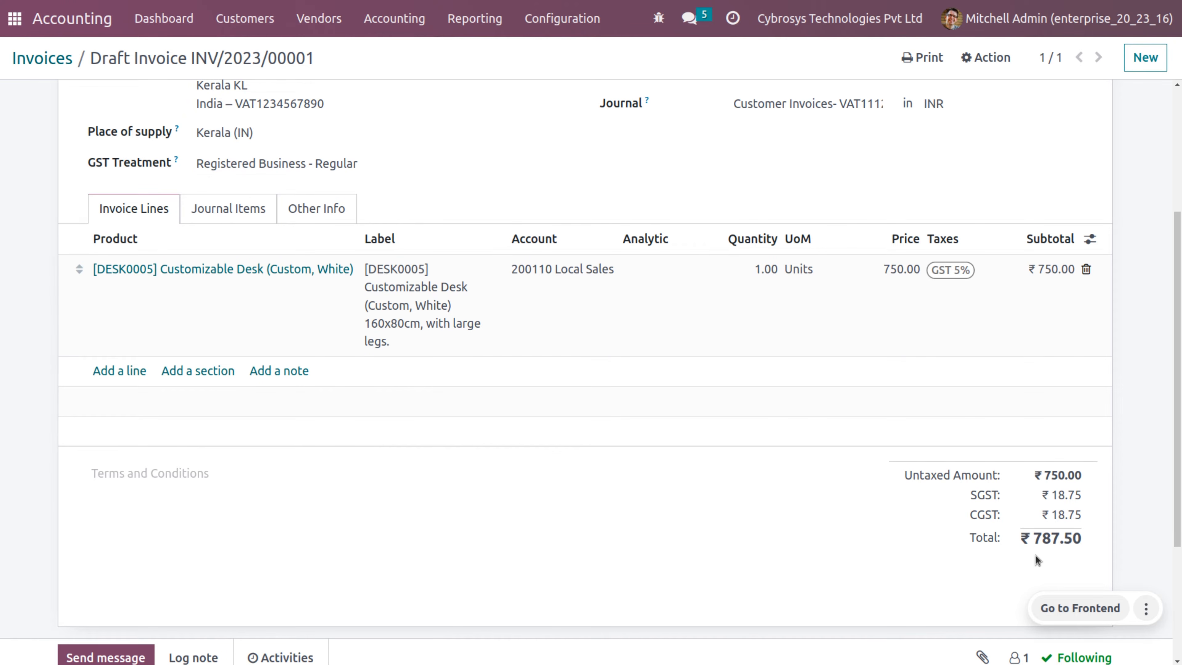
pyautogui.scroll(-1, 1035, 556)
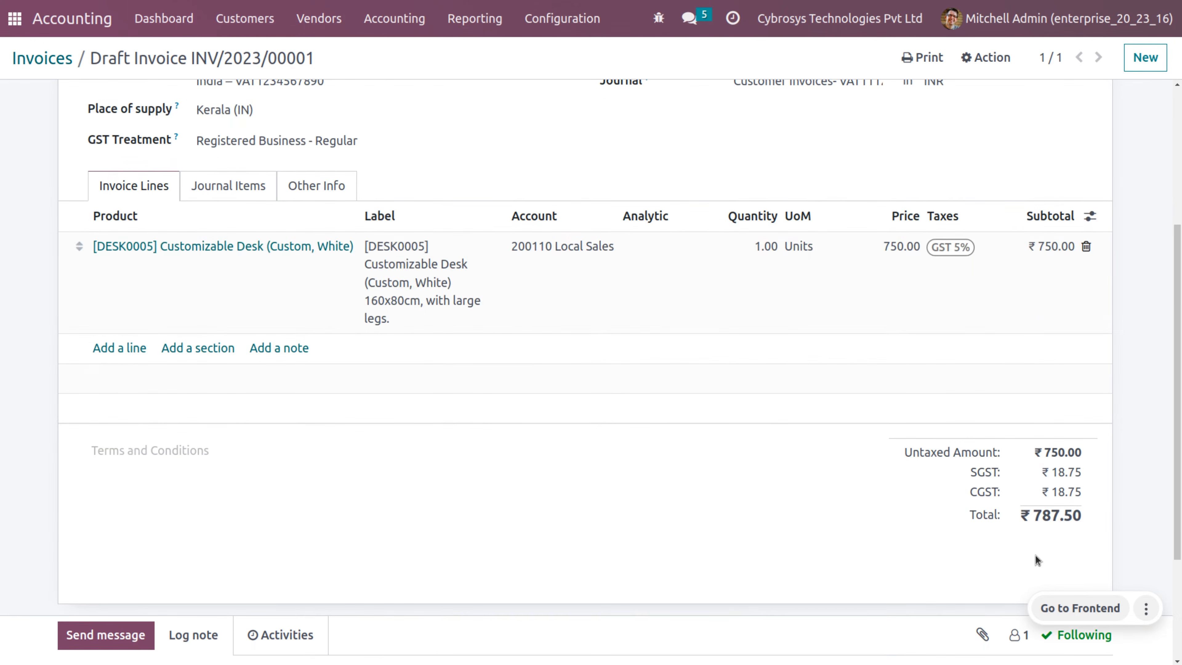
pyautogui.scroll(5, 1035, 556)
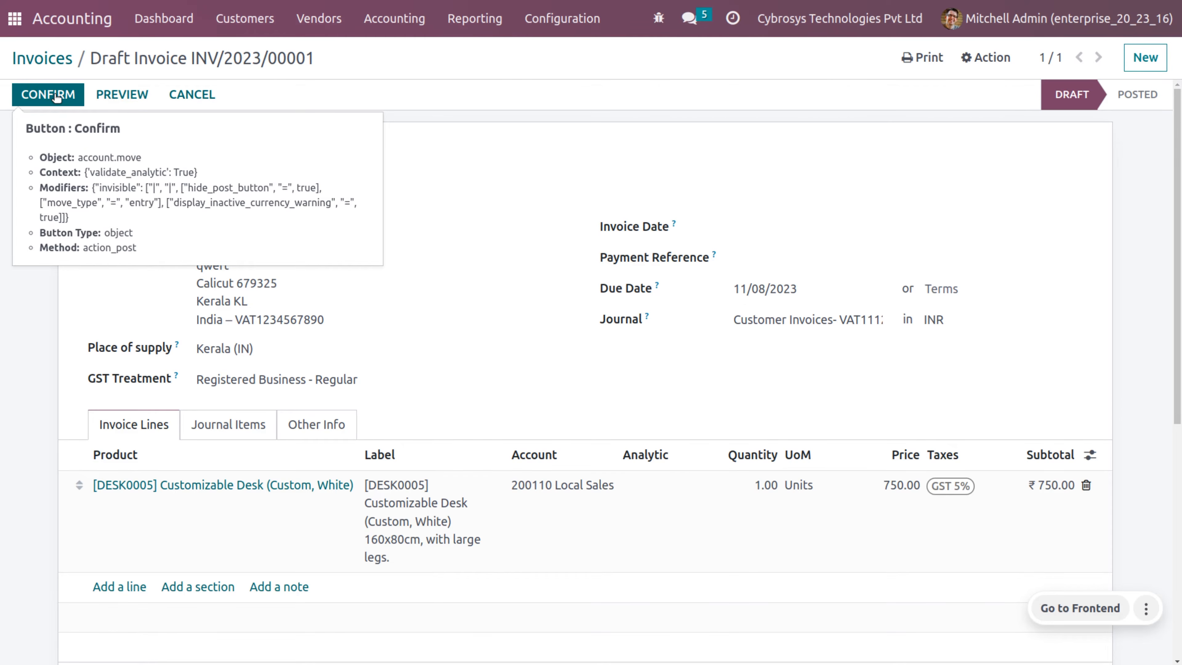
pyautogui.click(54, 95)
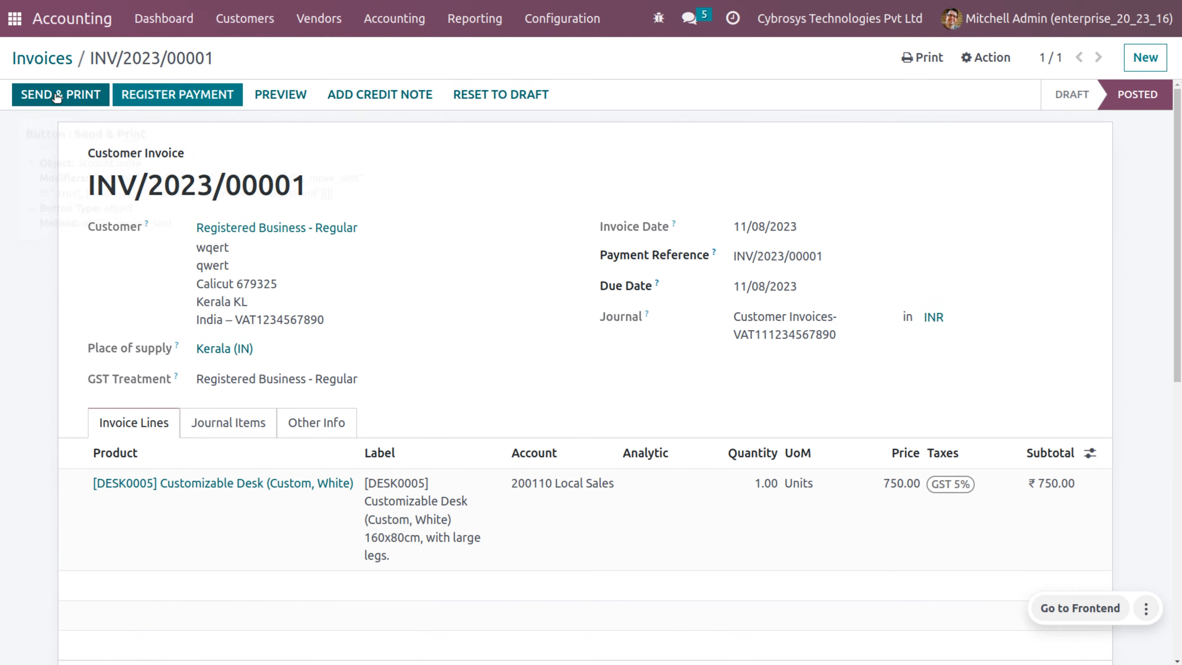
# Step: Open the Audit trail report and view the invoice from its Invoice Created and Untaxed Amount update entries
pyautogui.click(493, 19)
pyautogui.scroll(-3, 489, 457)
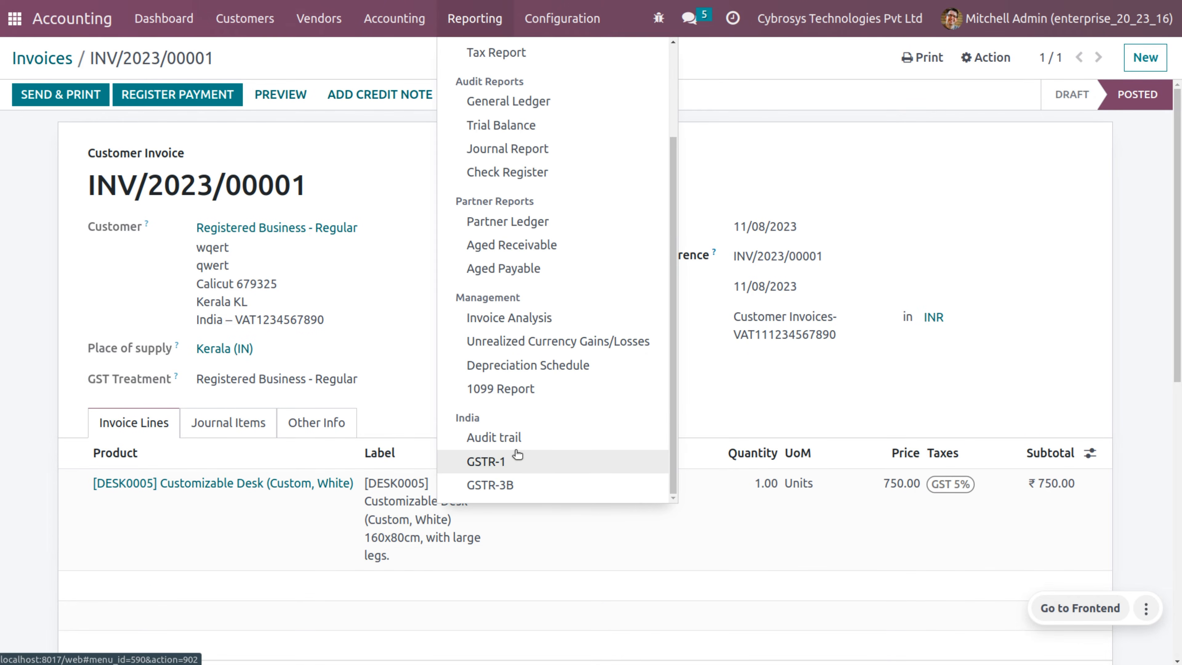
pyautogui.click(520, 438)
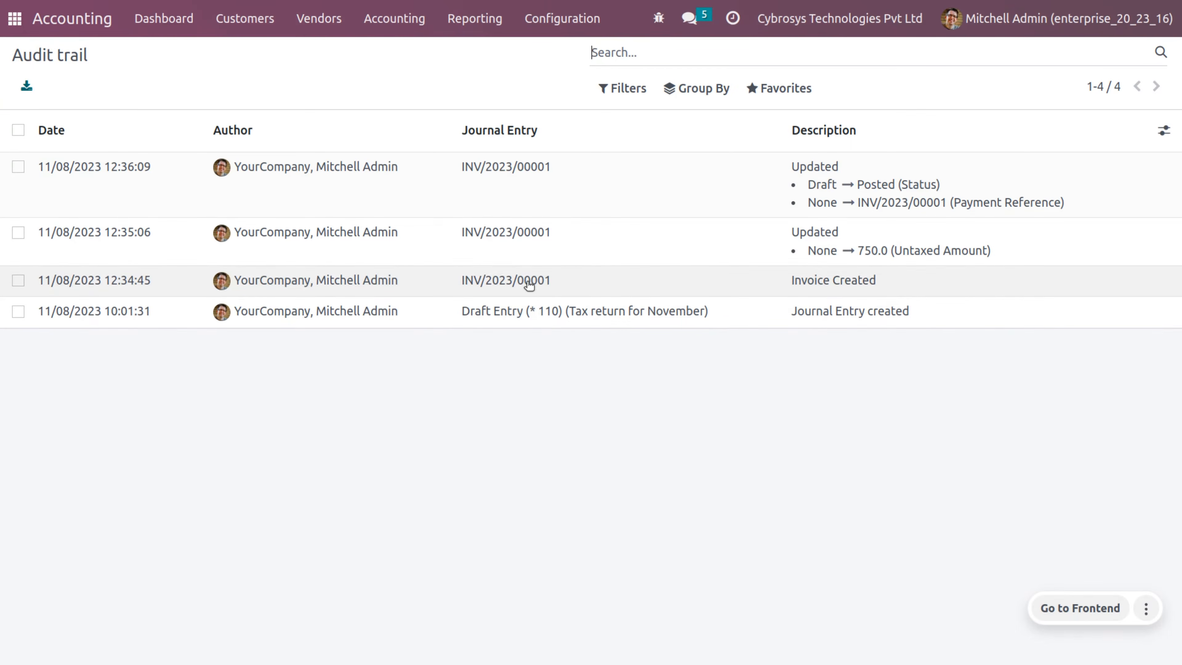
pyautogui.click(635, 276)
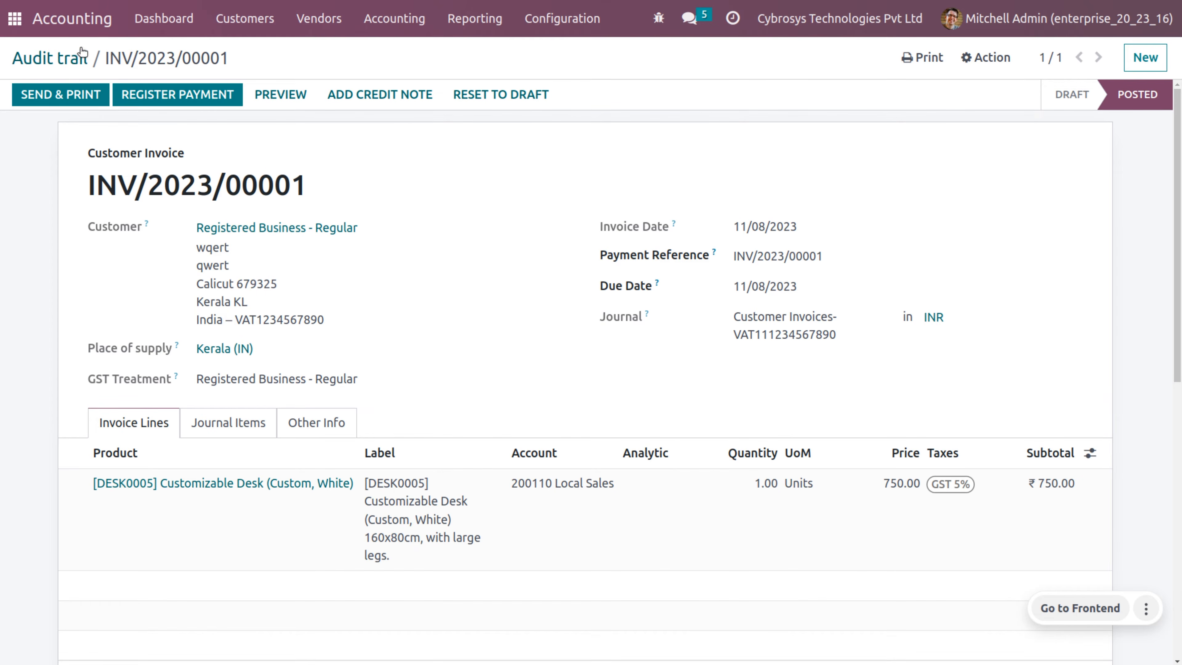
pyautogui.click(80, 58)
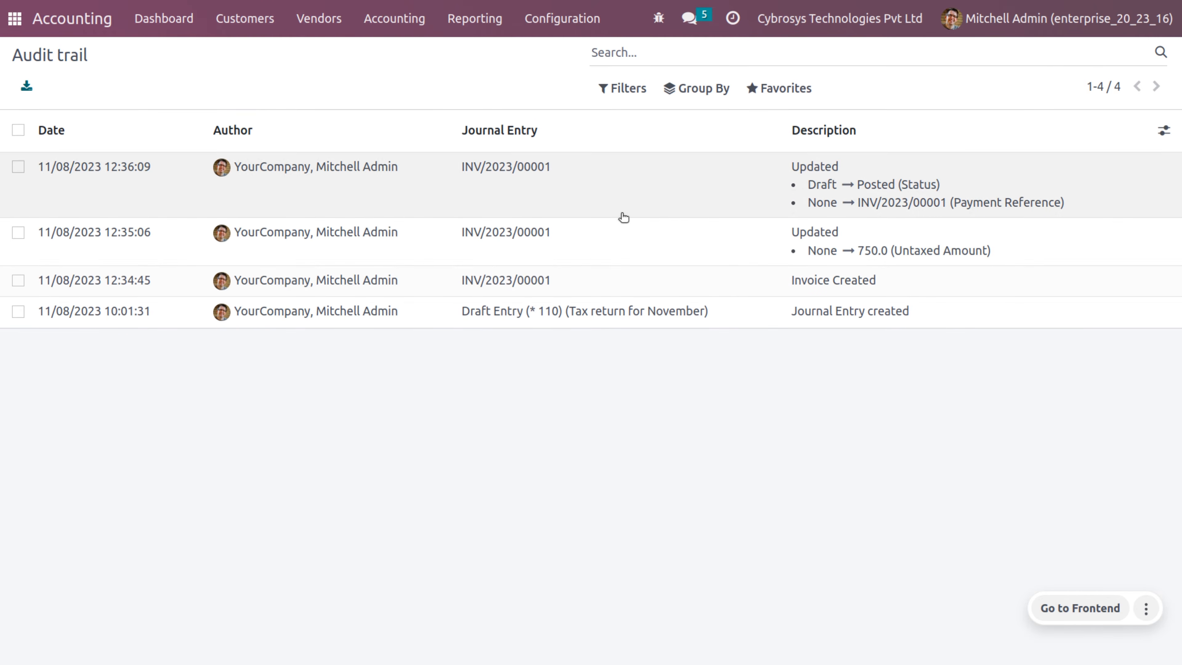
pyautogui.click(691, 244)
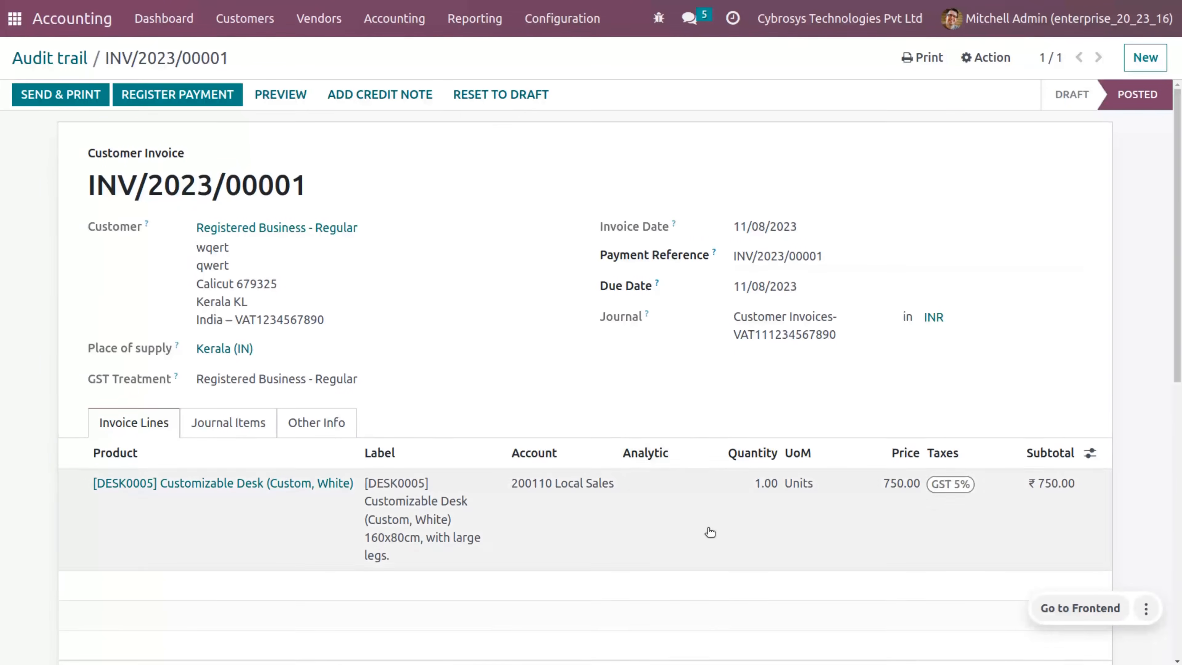
# Step: Return to the Audit trail and view the invoice from its Draft-to-Posted status update entry
pyautogui.click(72, 63)
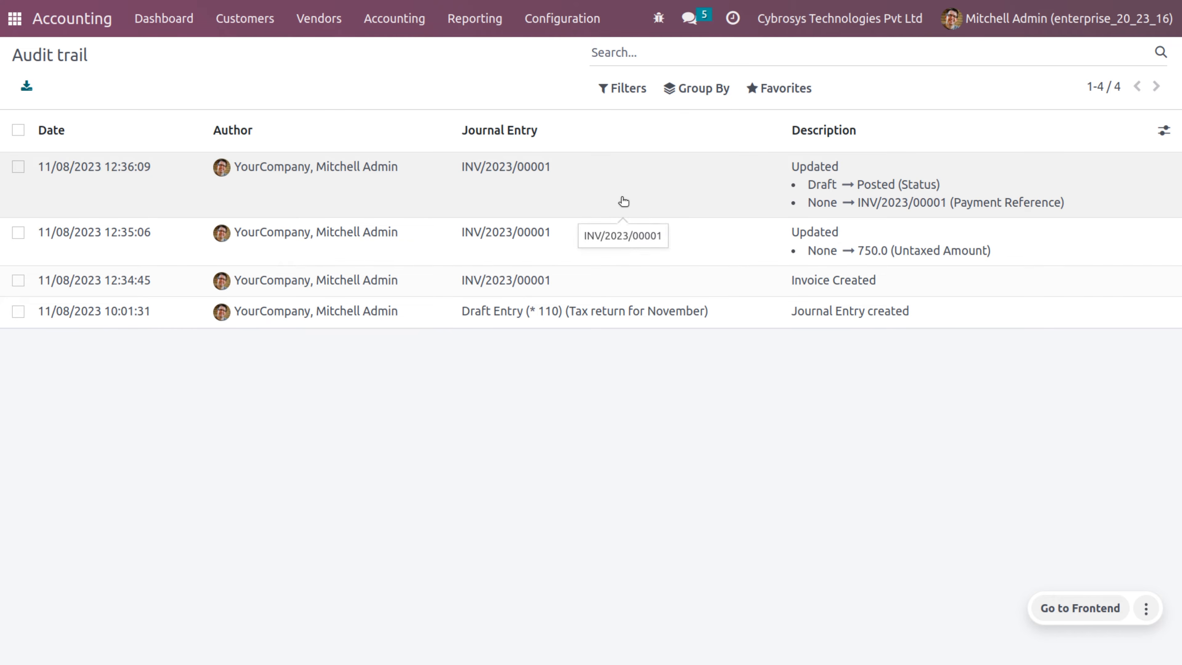
pyautogui.click(687, 200)
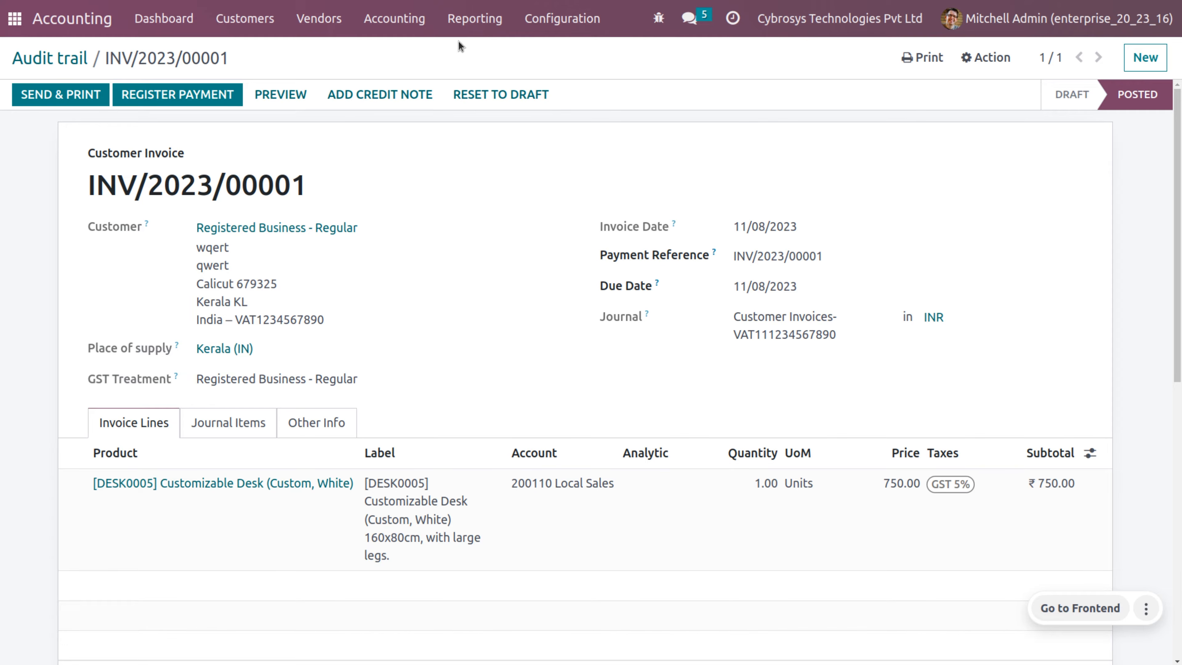
# Step: Open the GSTR-1 report and examine the amounts and domain details of the B2B Invoice line
pyautogui.click(460, 16)
pyautogui.scroll(-3, 502, 327)
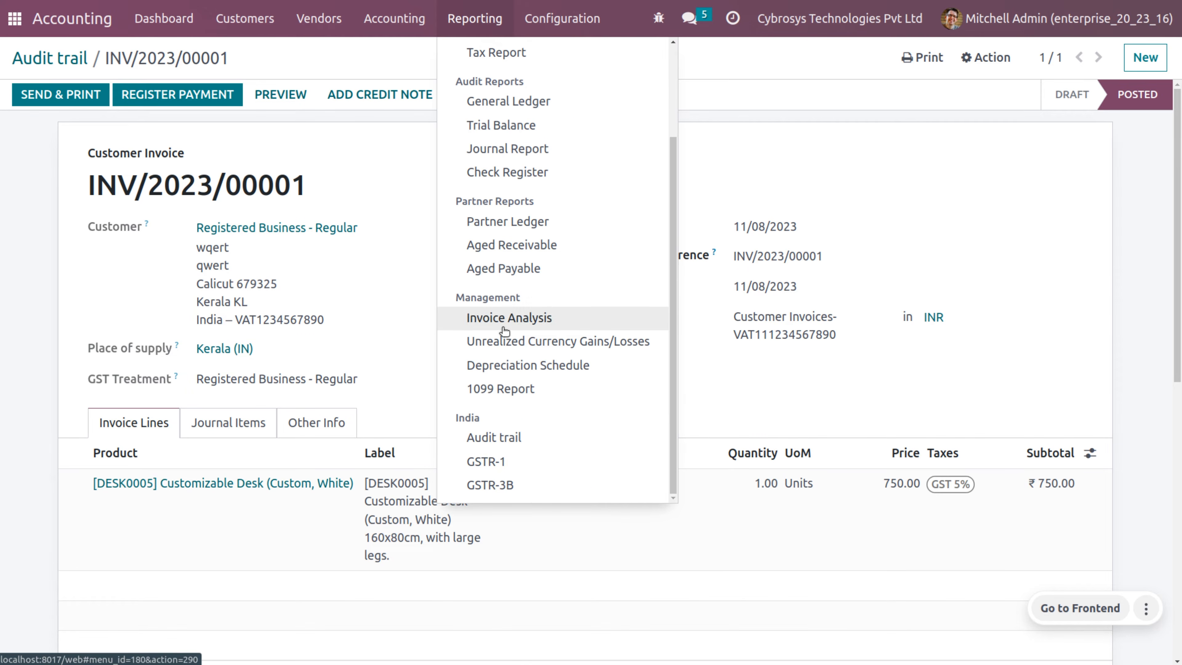
pyautogui.click(504, 461)
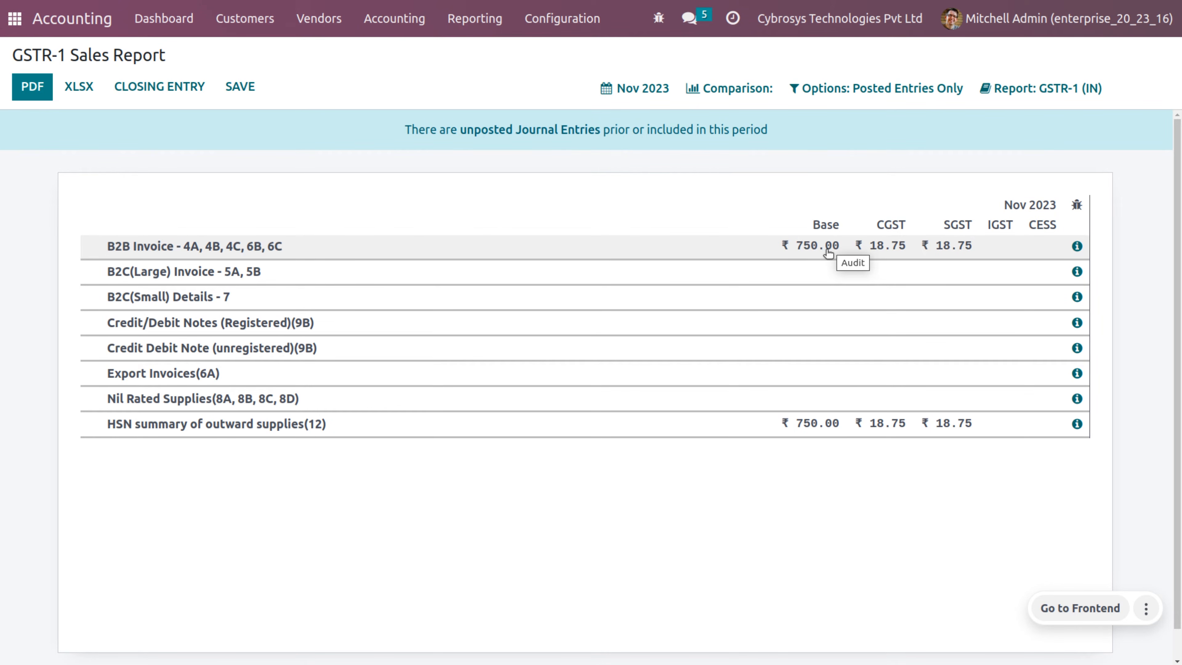
pyautogui.click(1077, 246)
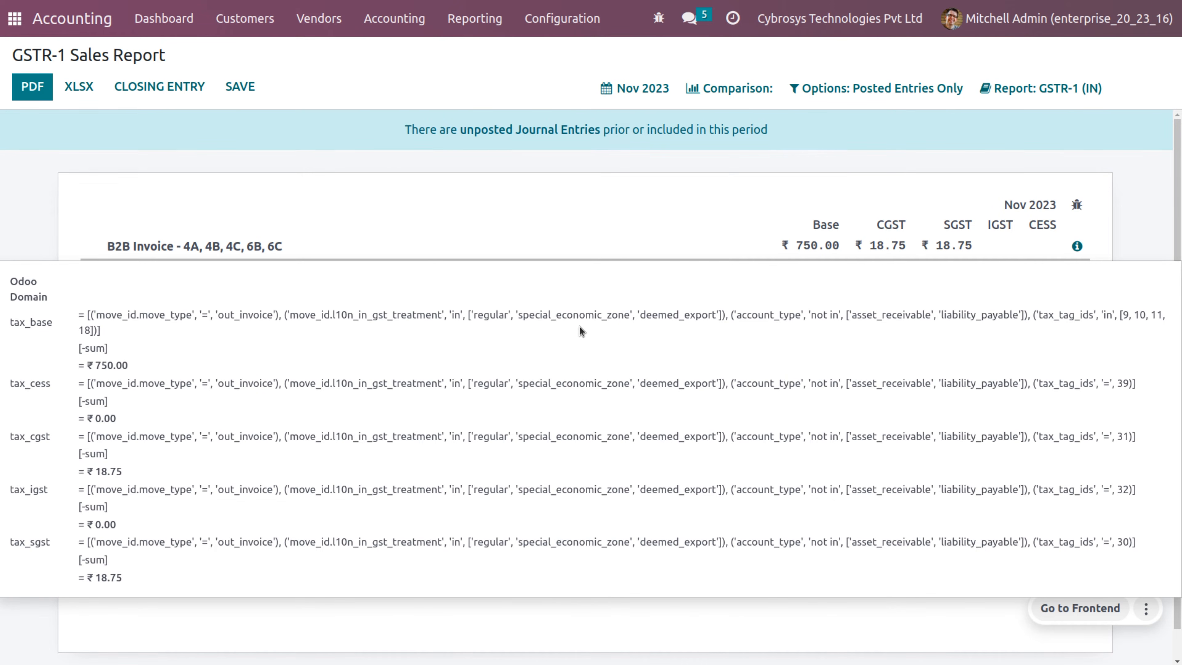
pyautogui.click(612, 196)
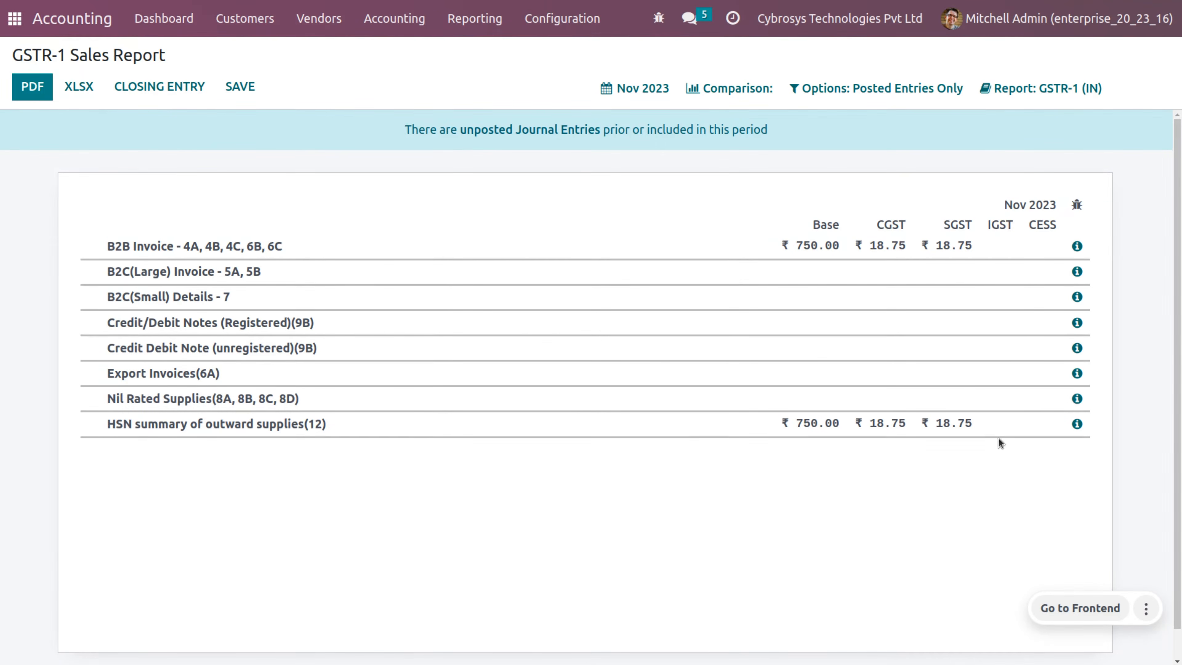
# Step: Create a new customer invoice for the customer Deemed Export and set its GST Treatment to Deemed Export
pyautogui.click(235, 26)
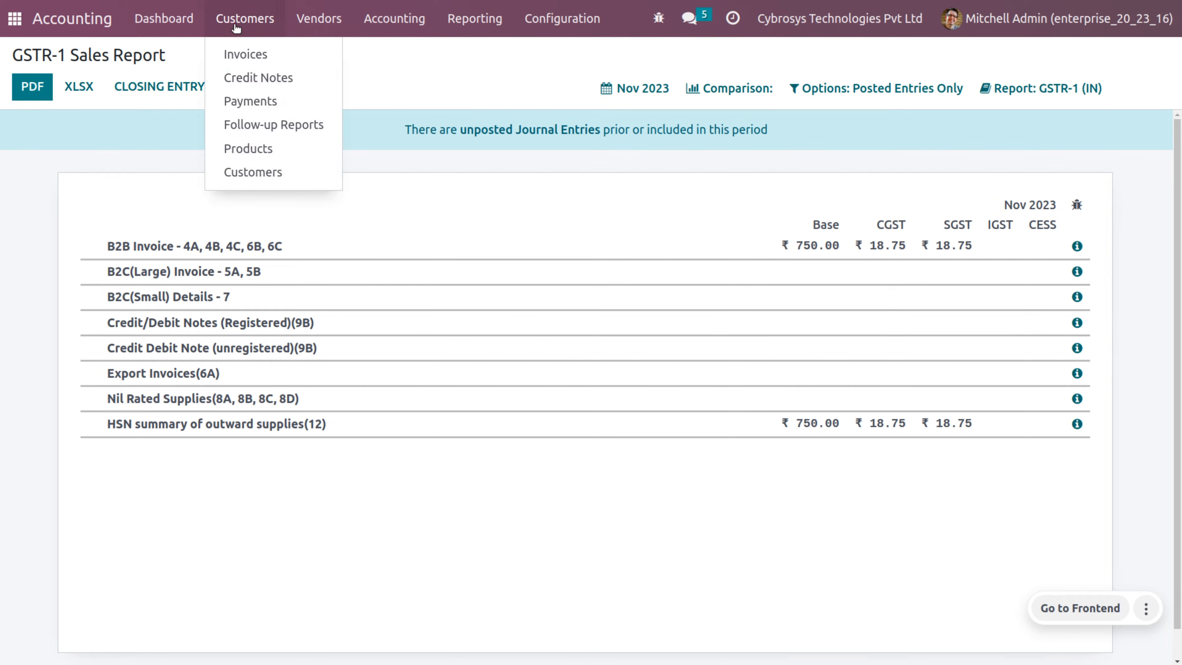
pyautogui.click(245, 53)
pyautogui.click(34, 86)
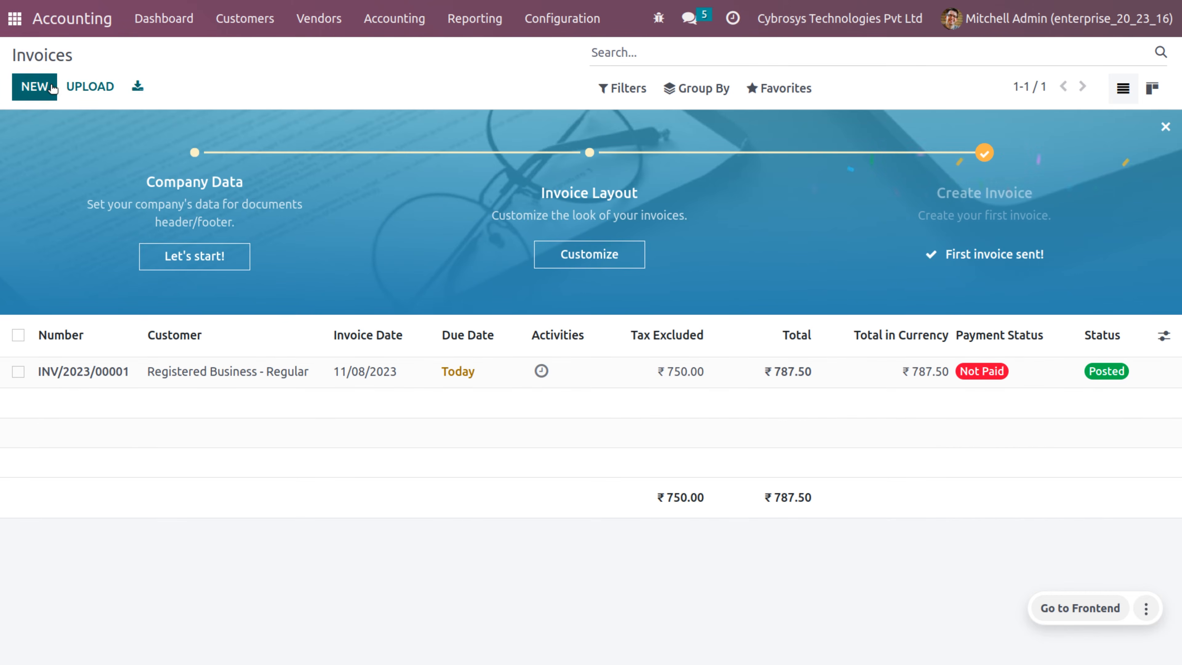
pyautogui.click(217, 226)
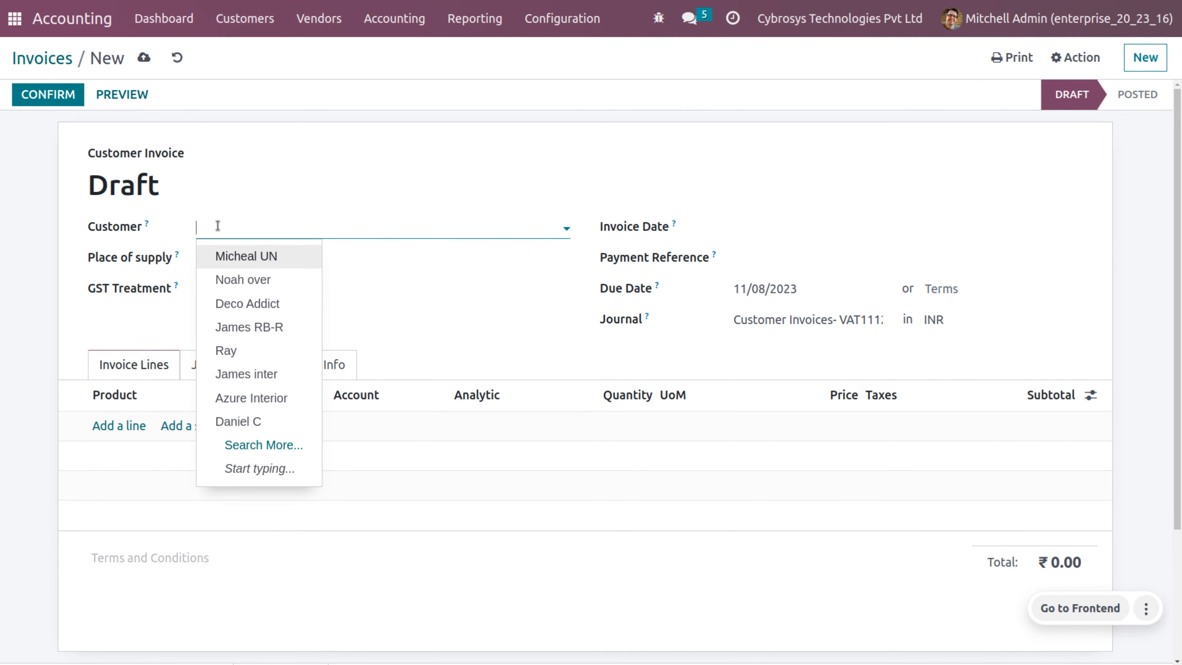
pyautogui.write('dee')
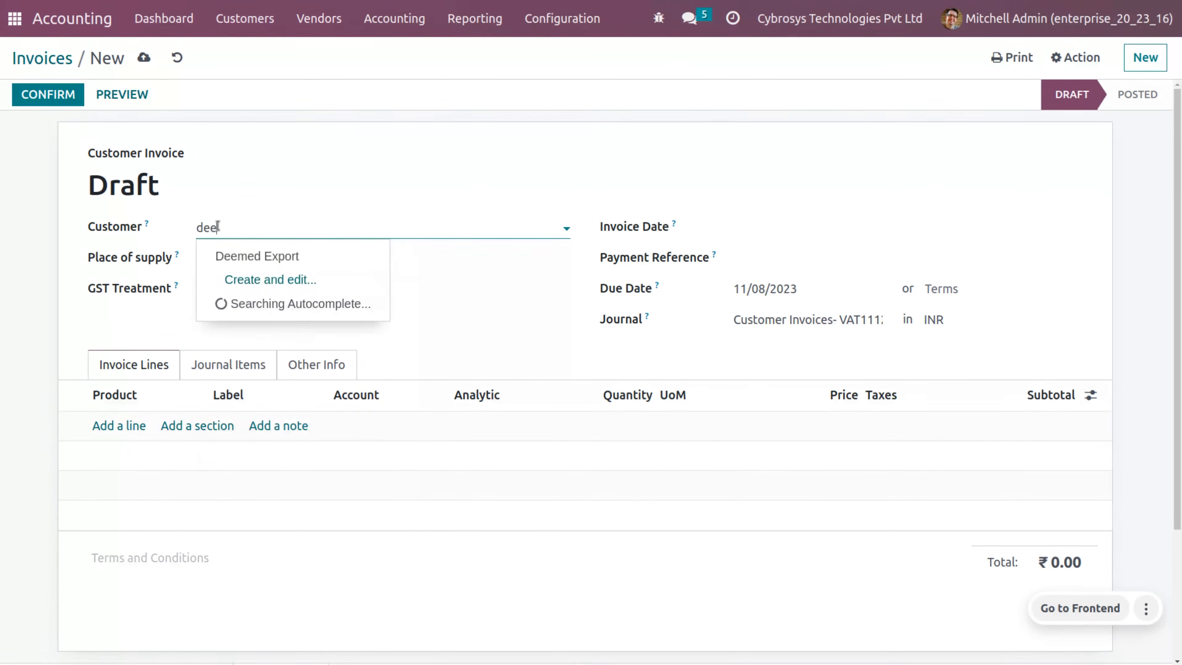
pyautogui.click(240, 256)
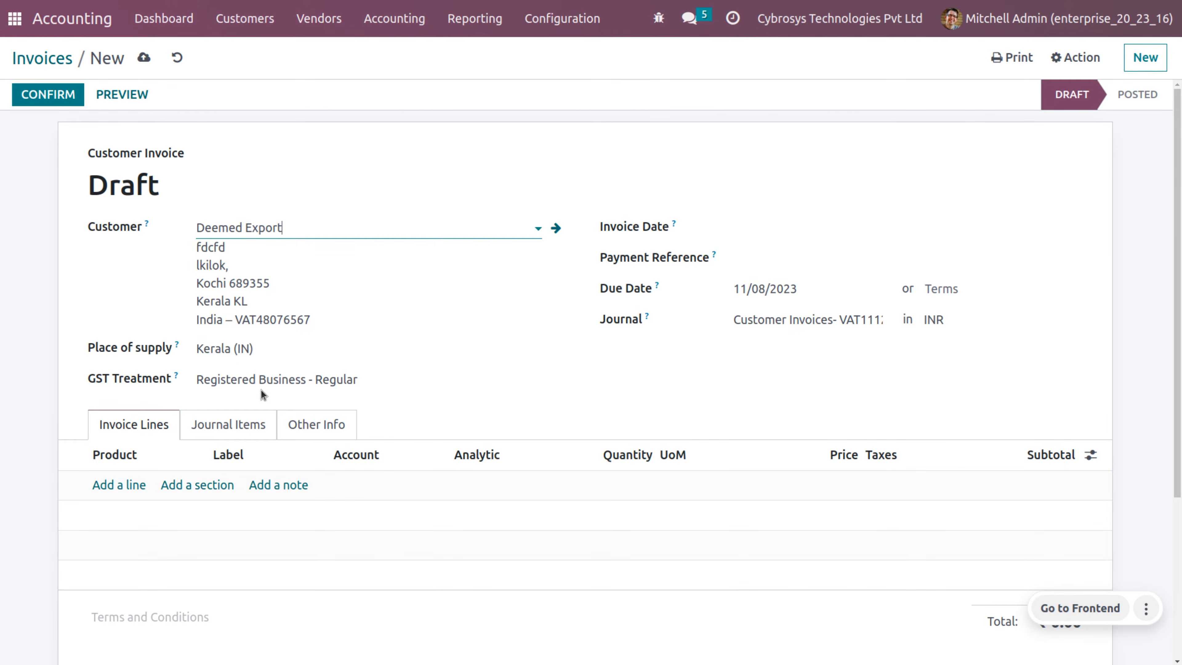
pyautogui.click(389, 378)
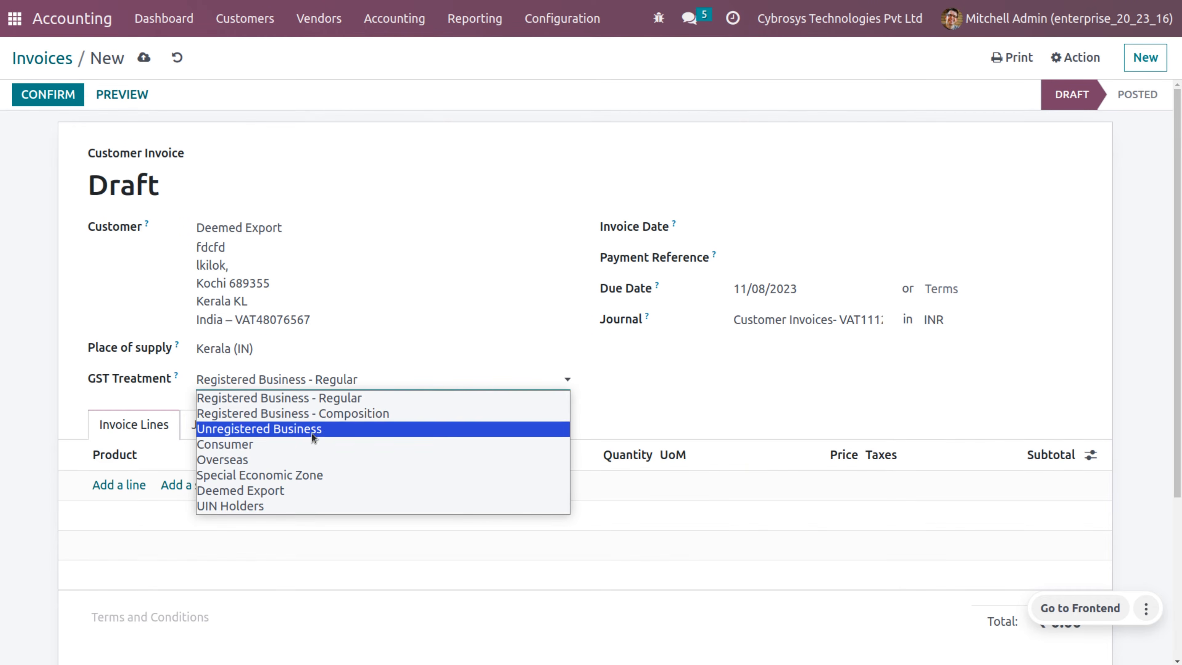
pyautogui.click(262, 492)
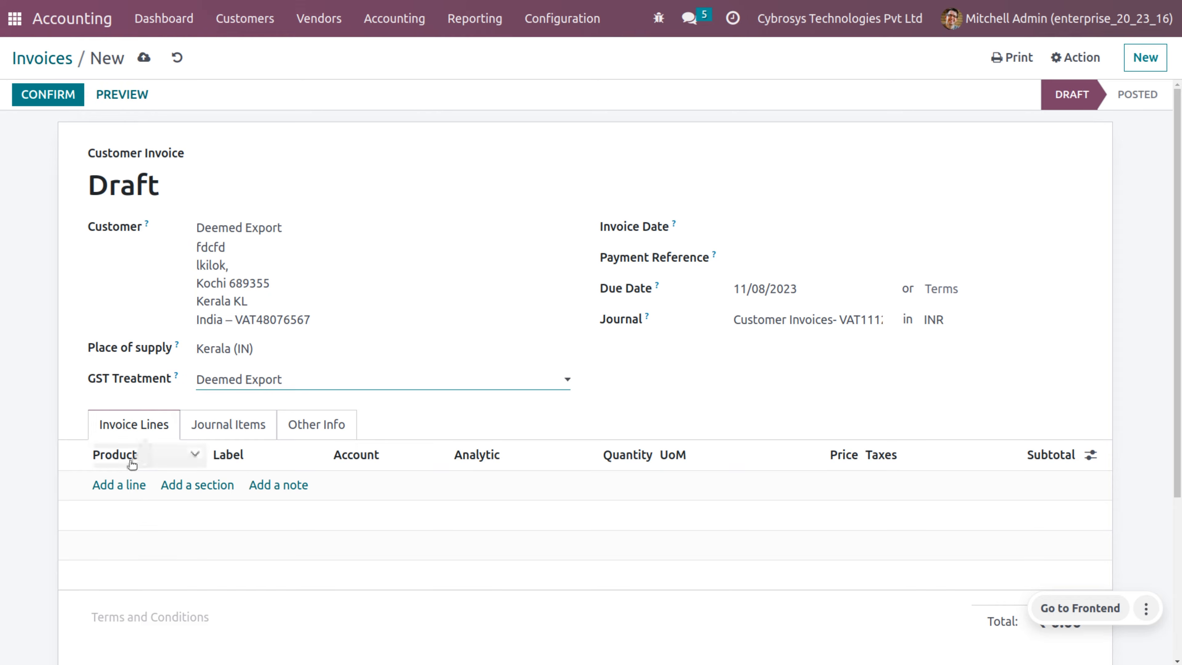
# Step: Add [DESK0005] Customizable Desk (Custom, White) as an invoice line and check its HSN/SAC code in the product record
pyautogui.click(116, 485)
pyautogui.click(114, 484)
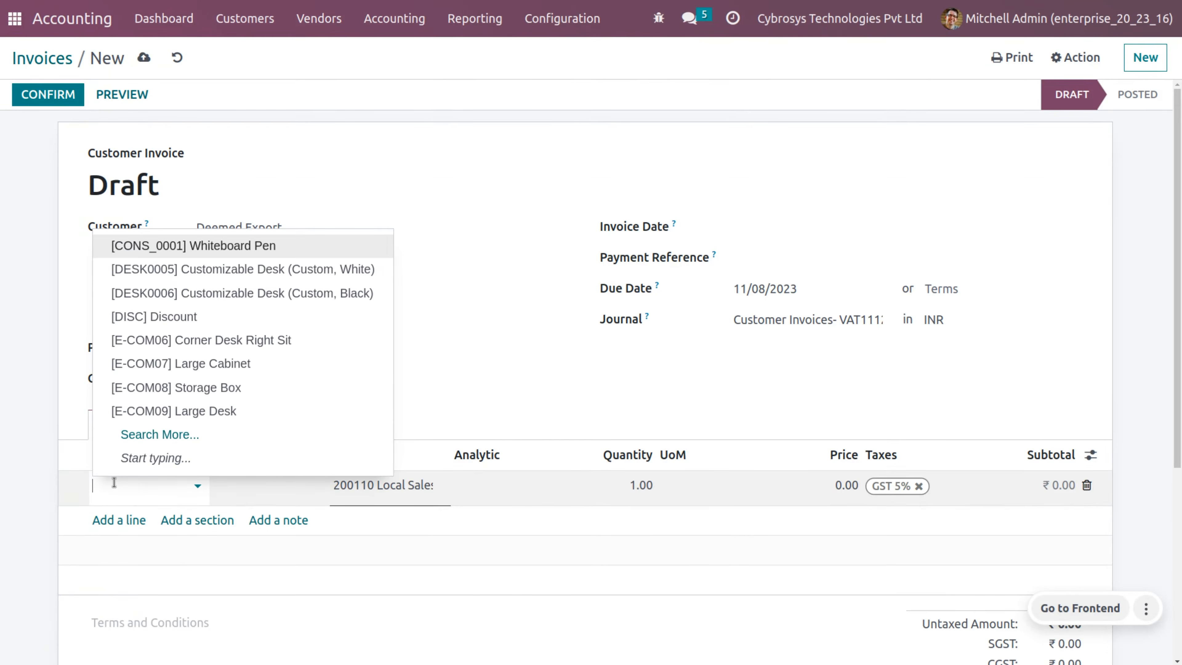
pyautogui.click(255, 279)
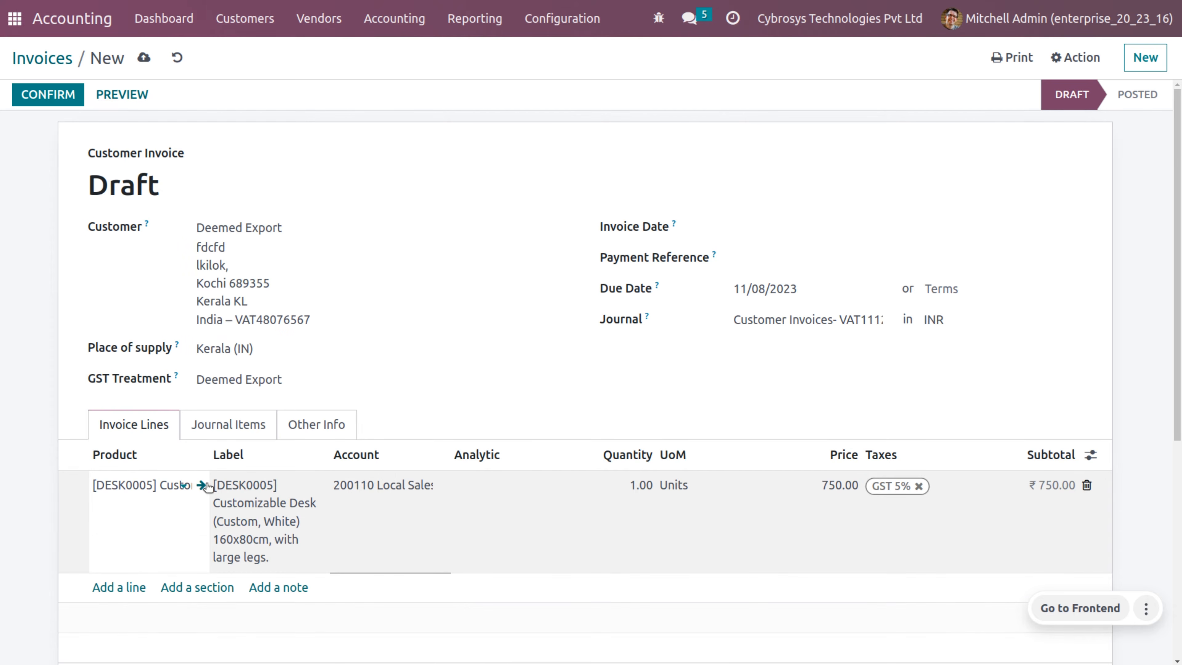
pyautogui.click(203, 486)
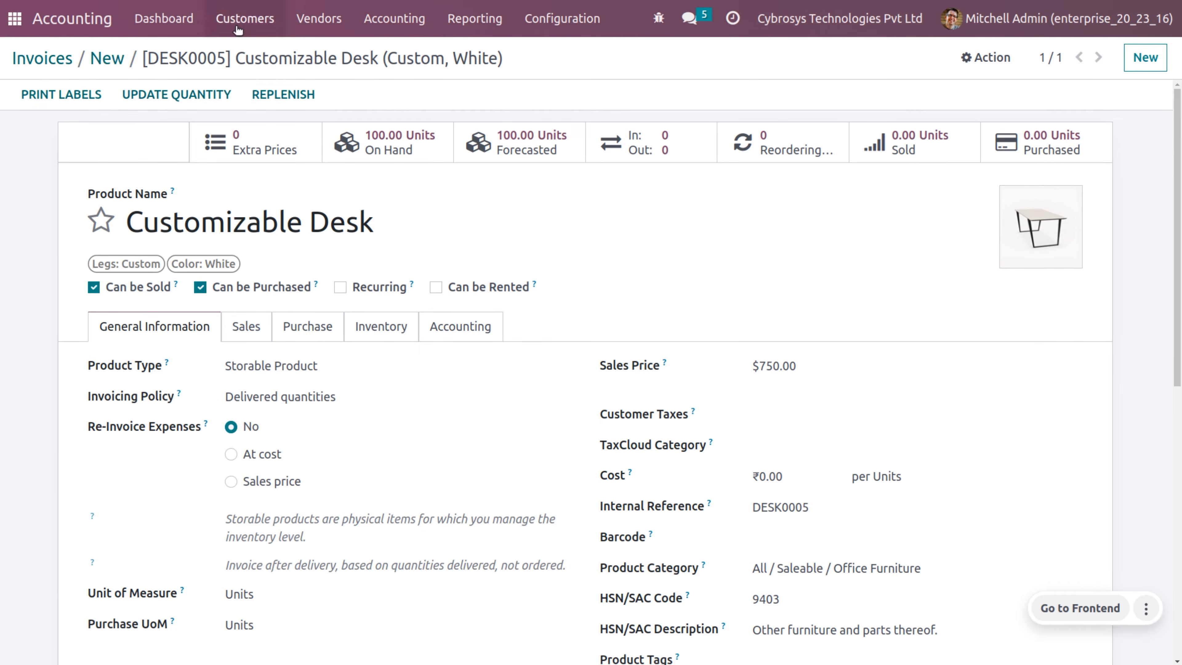
pyautogui.click(112, 59)
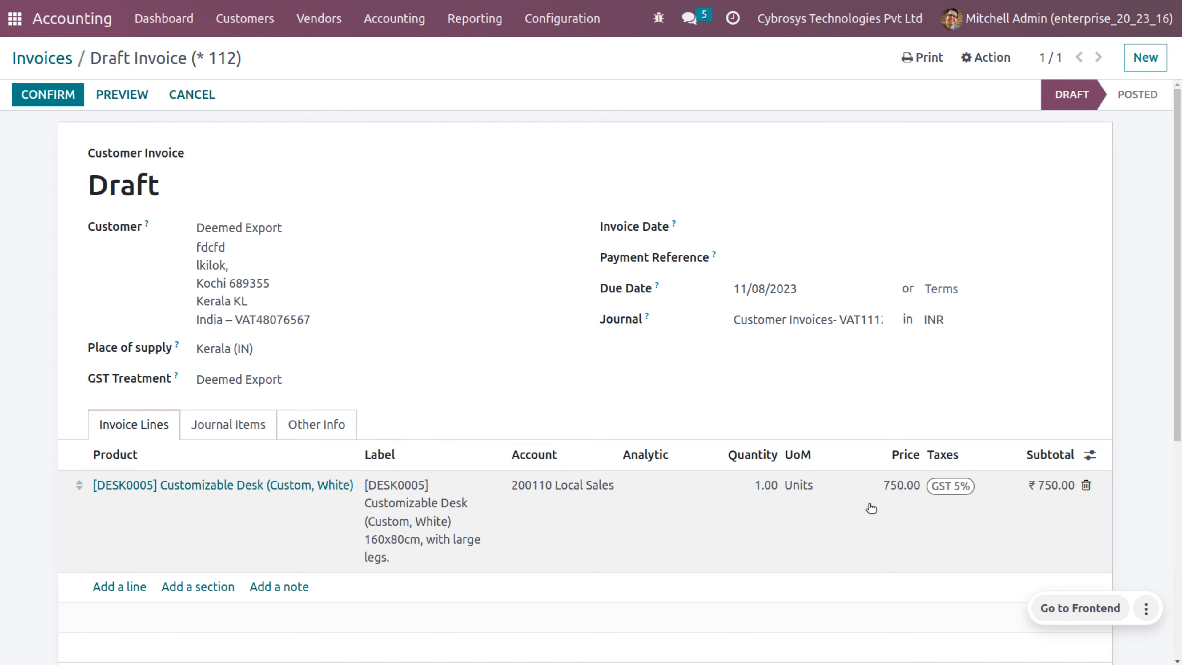
# Step: Set the desk line's price to 100 and confirm the Deemed Export invoice
pyautogui.click(893, 489)
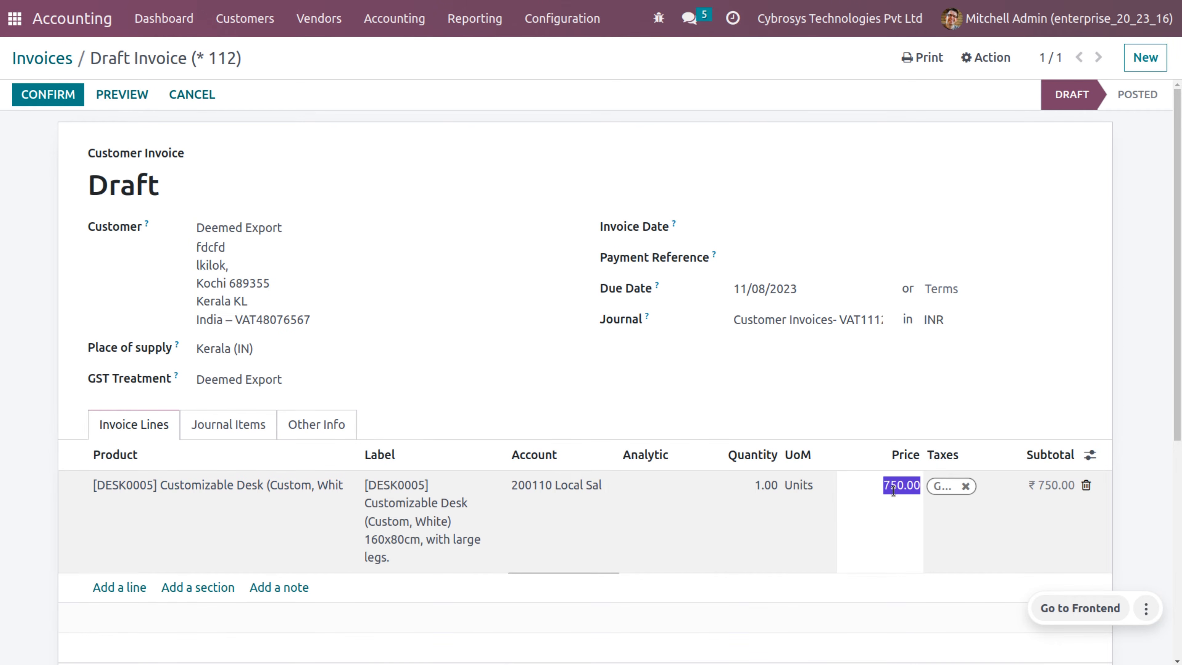
pyautogui.press('BackSpace')
pyautogui.write('100')
pyautogui.click(786, 243)
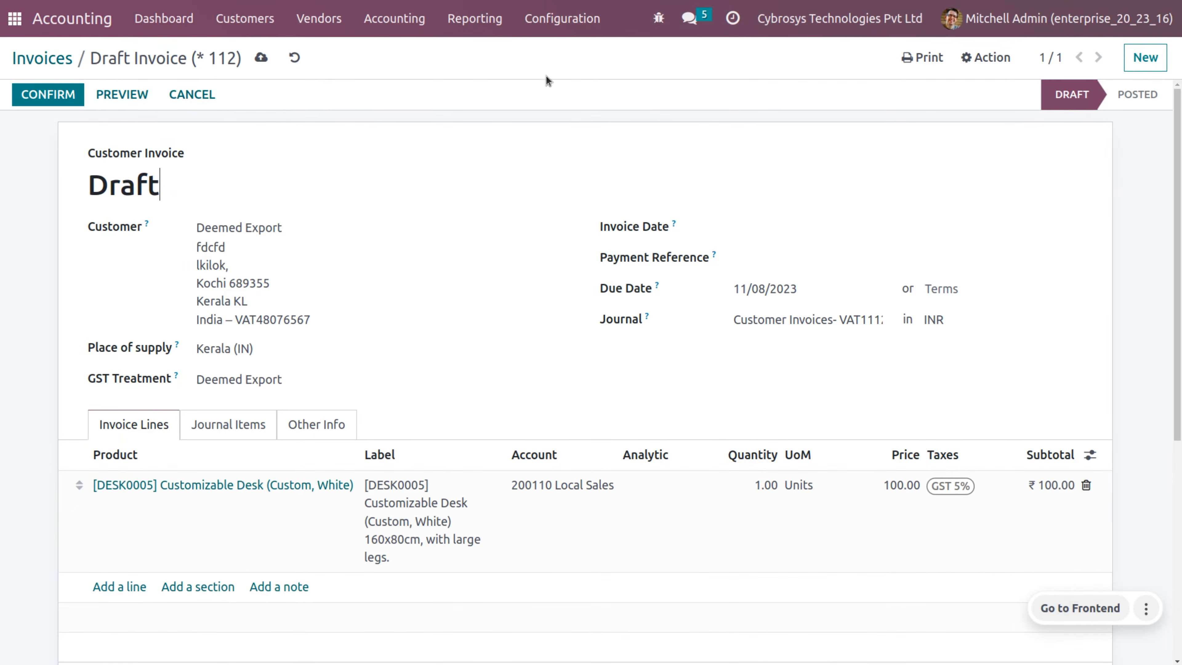
pyautogui.click(72, 94)
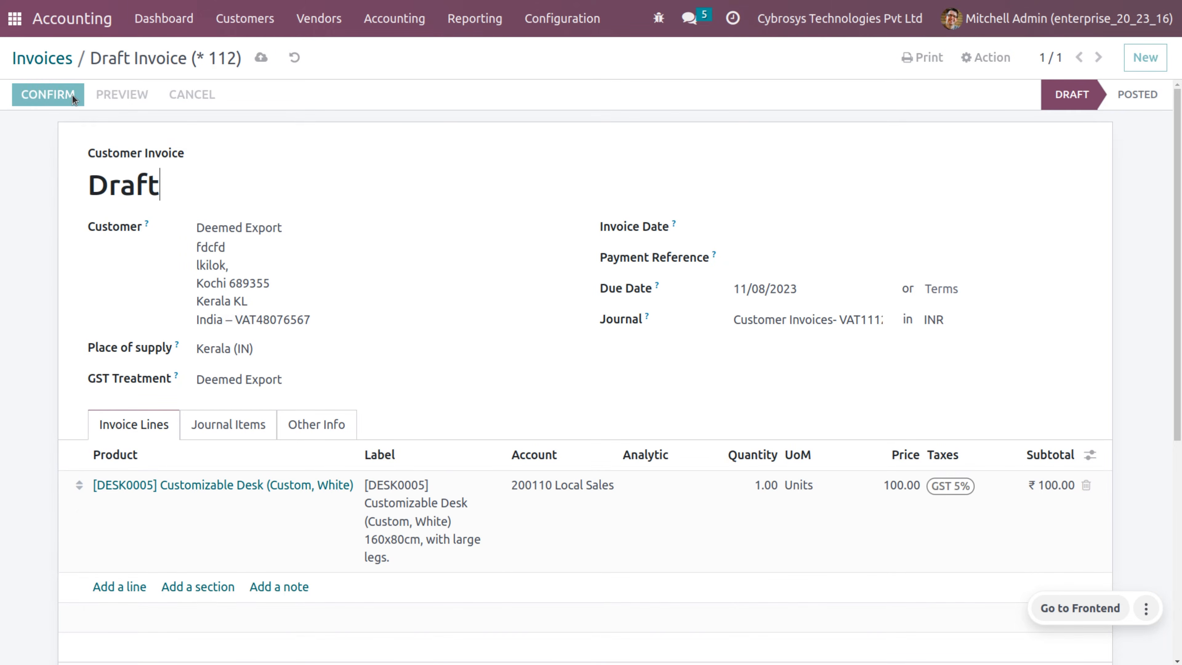
# Step: Open the GSTR-1 report and examine the B2B Invoice and HSN summary amounts including the Deemed Export invoice
pyautogui.click(476, 17)
pyautogui.scroll(-3, 543, 403)
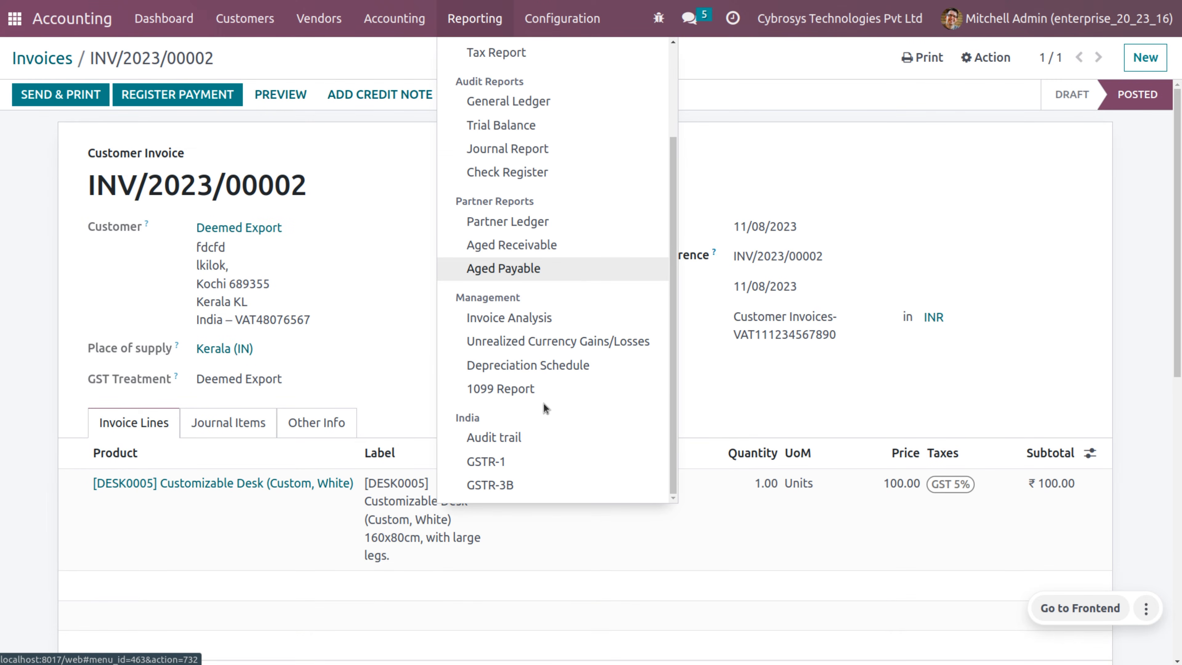
pyautogui.click(517, 460)
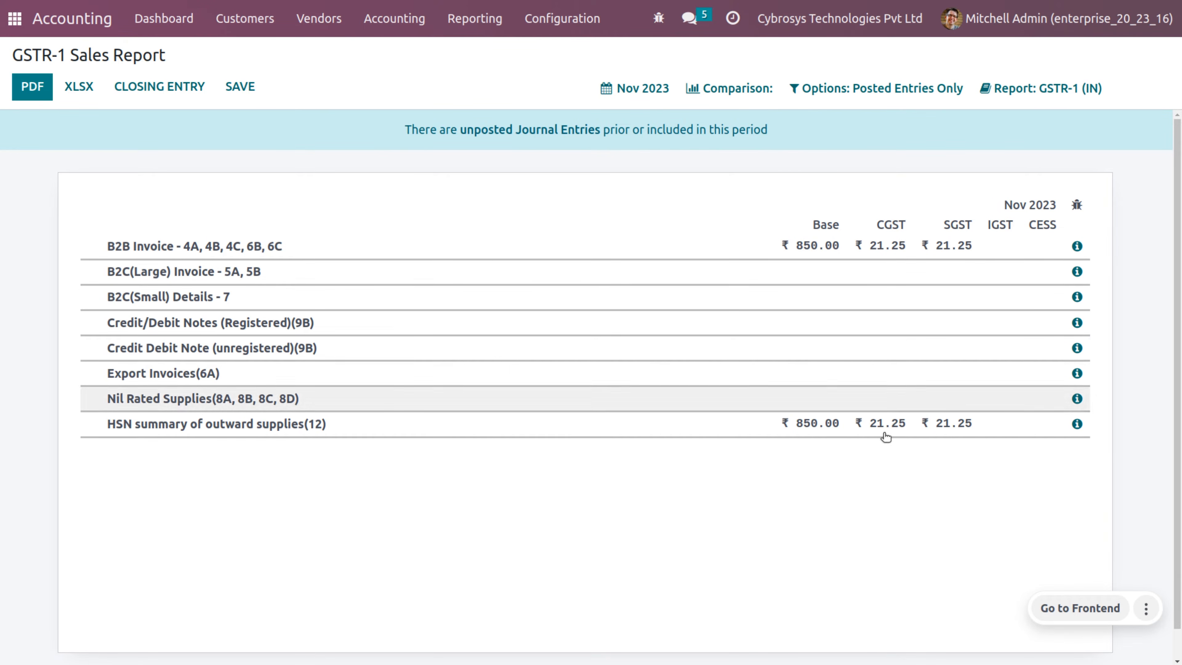
# Step: Create a new customer invoice for the customer Special Economic Zone
pyautogui.click(236, 22)
pyautogui.click(241, 53)
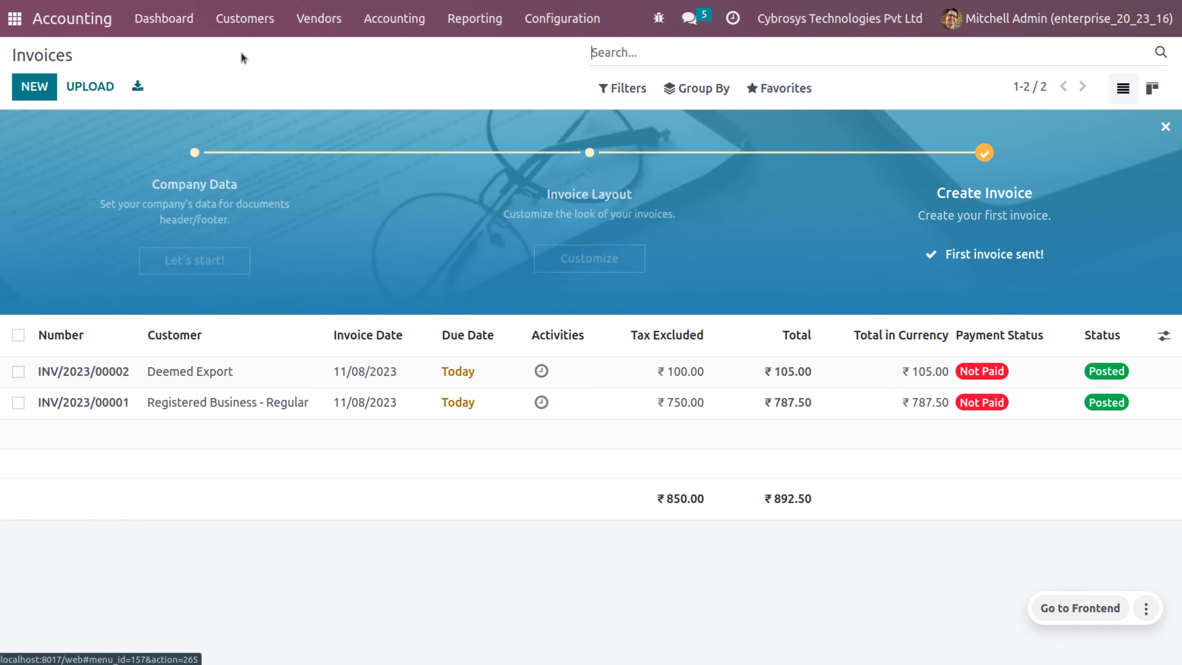
pyautogui.click(26, 82)
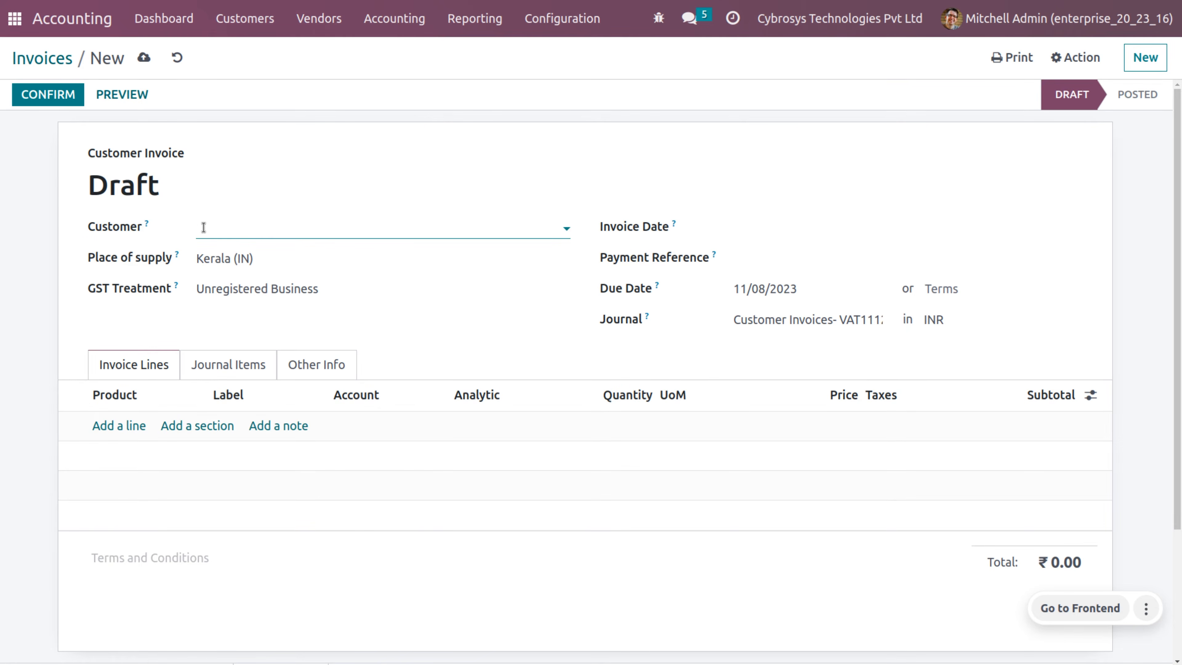
pyautogui.click(203, 225)
pyautogui.write('sp')
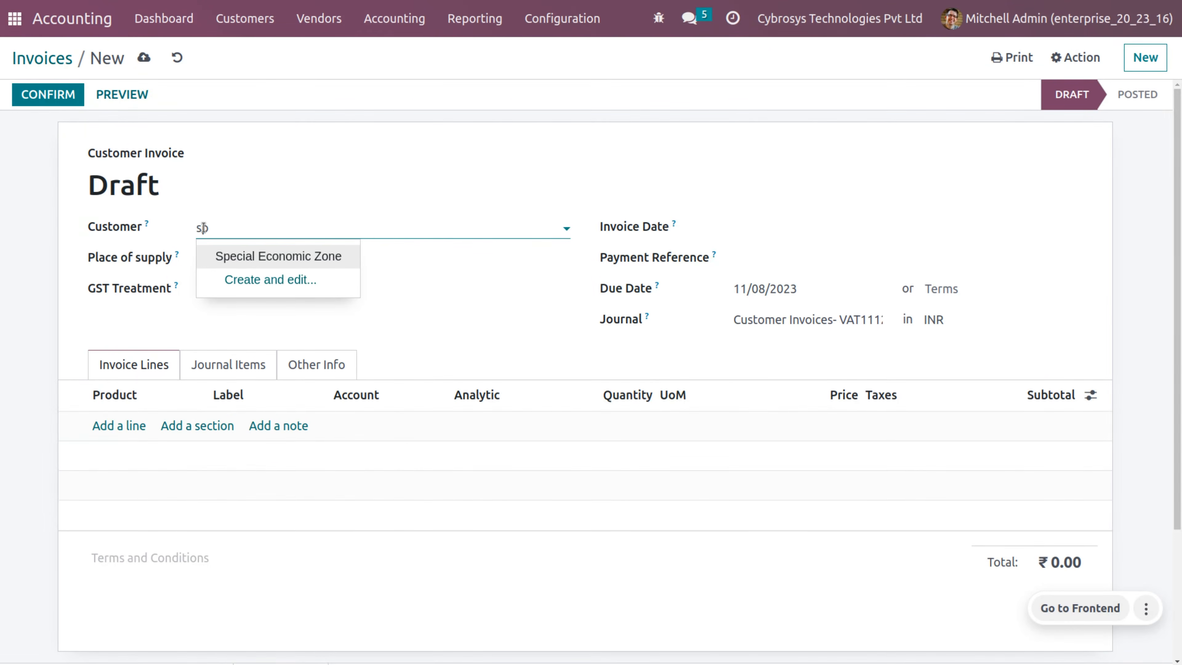
pyautogui.press('Return')
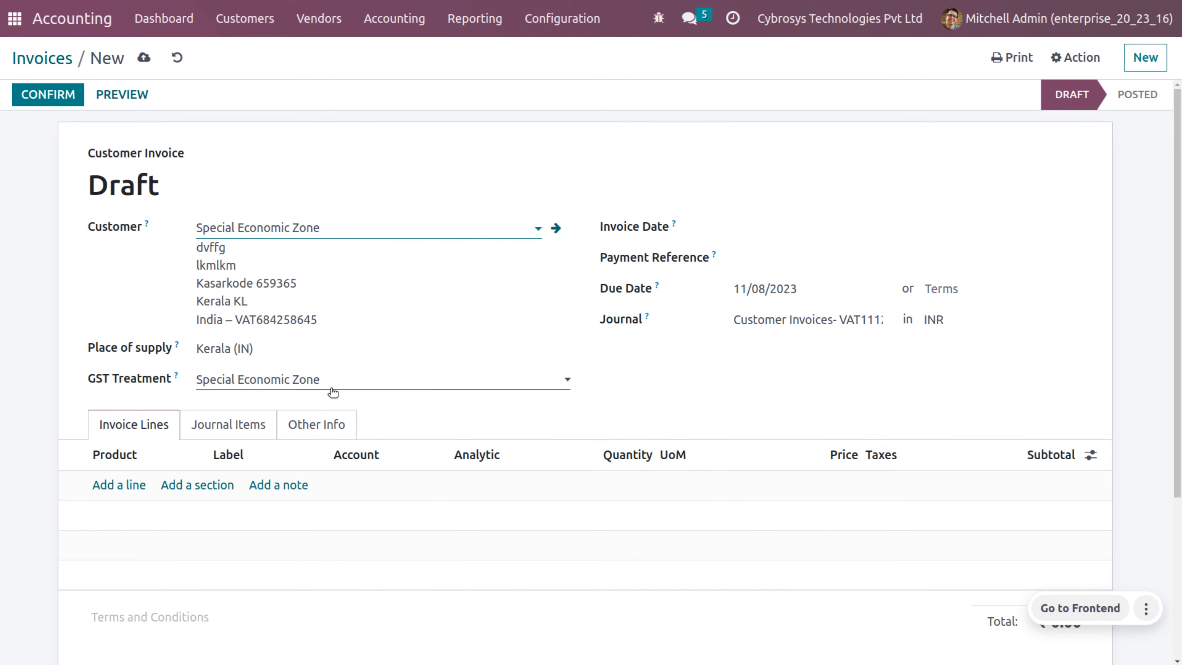
# Step: Add [DESK0005] Customizable Desk (Custom, White) at a price of 70 and confirm the Special Economic Zone invoice
pyautogui.click(118, 485)
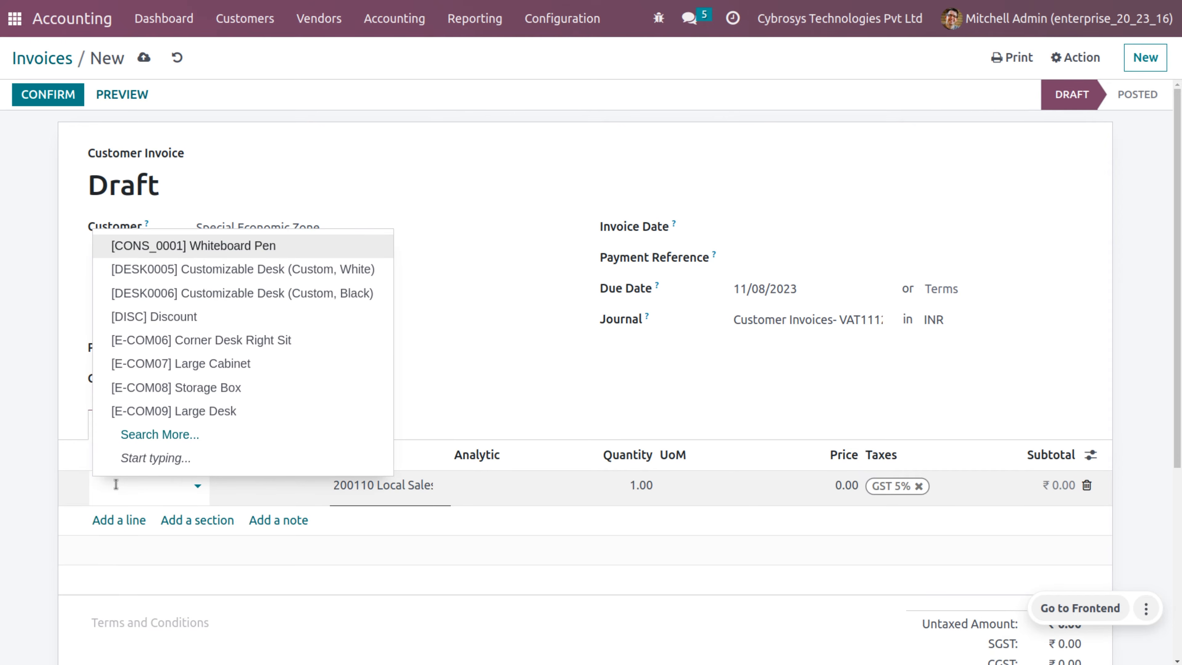
pyautogui.click(216, 270)
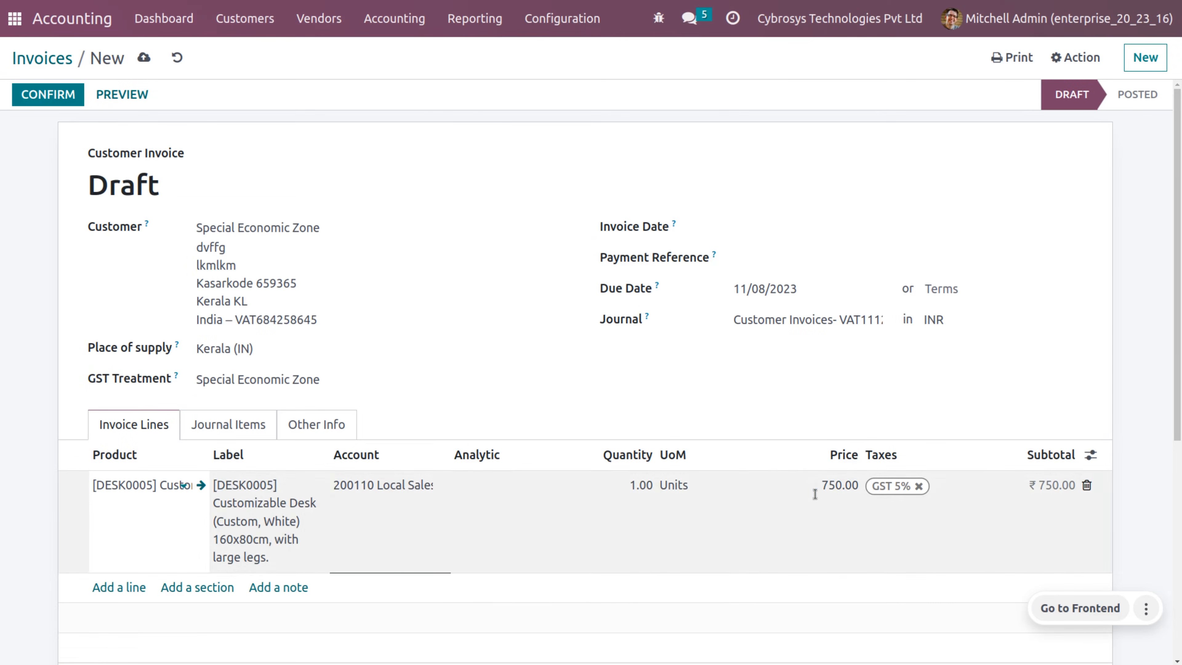
pyautogui.click(836, 490)
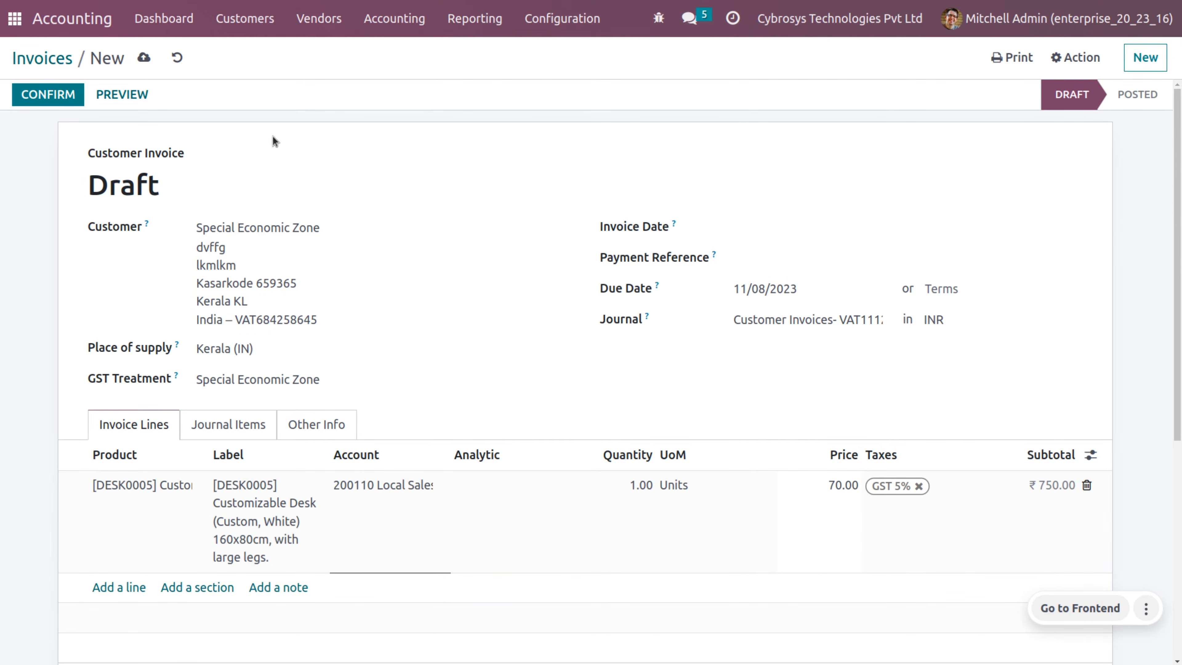
pyautogui.click(48, 95)
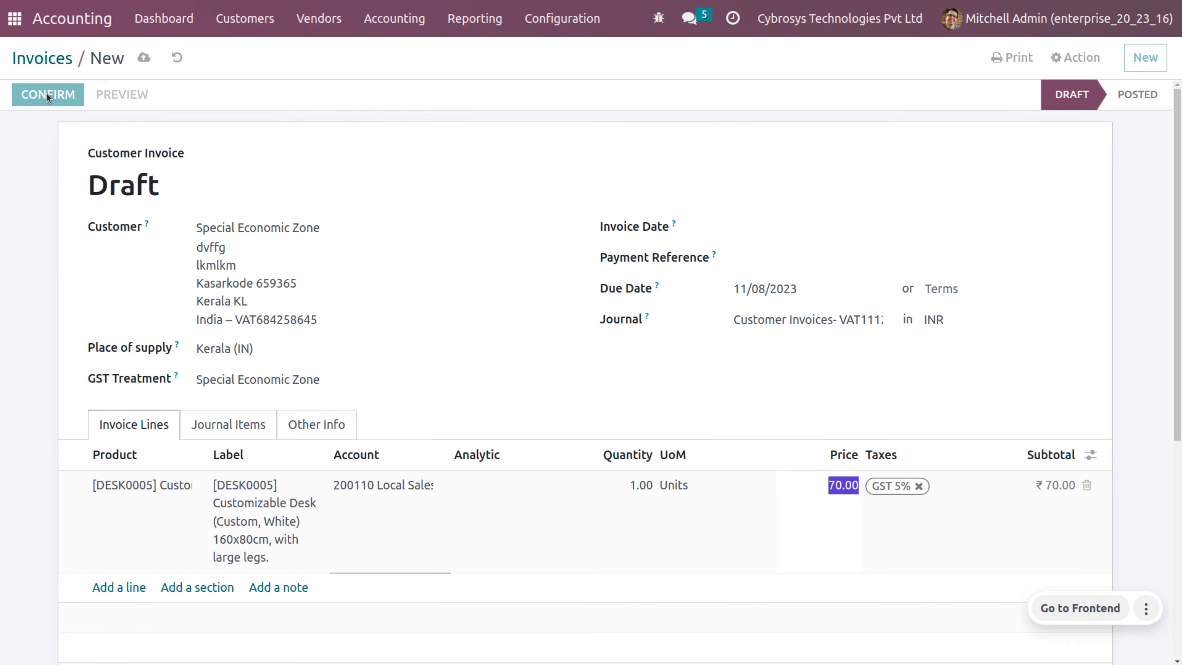
# Step: Open the GSTR-1 report, review its amounts, and examine the domain details of the B2C(Large) Invoice line
pyautogui.click(479, 17)
pyautogui.scroll(-3, 544, 326)
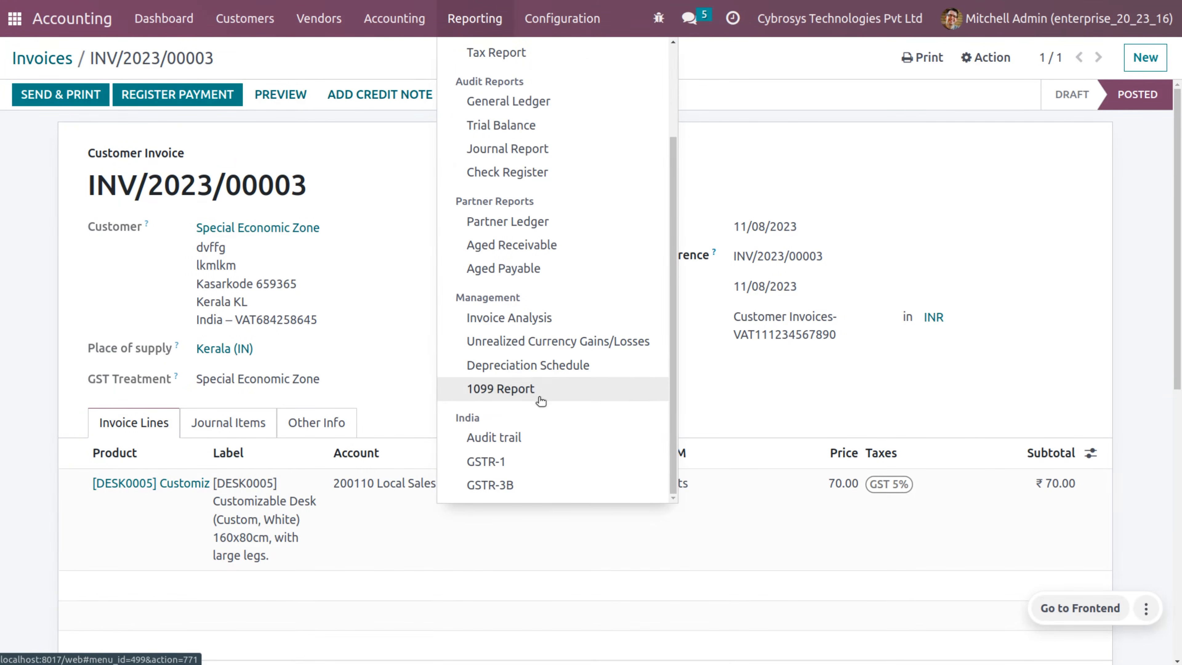
pyautogui.click(523, 459)
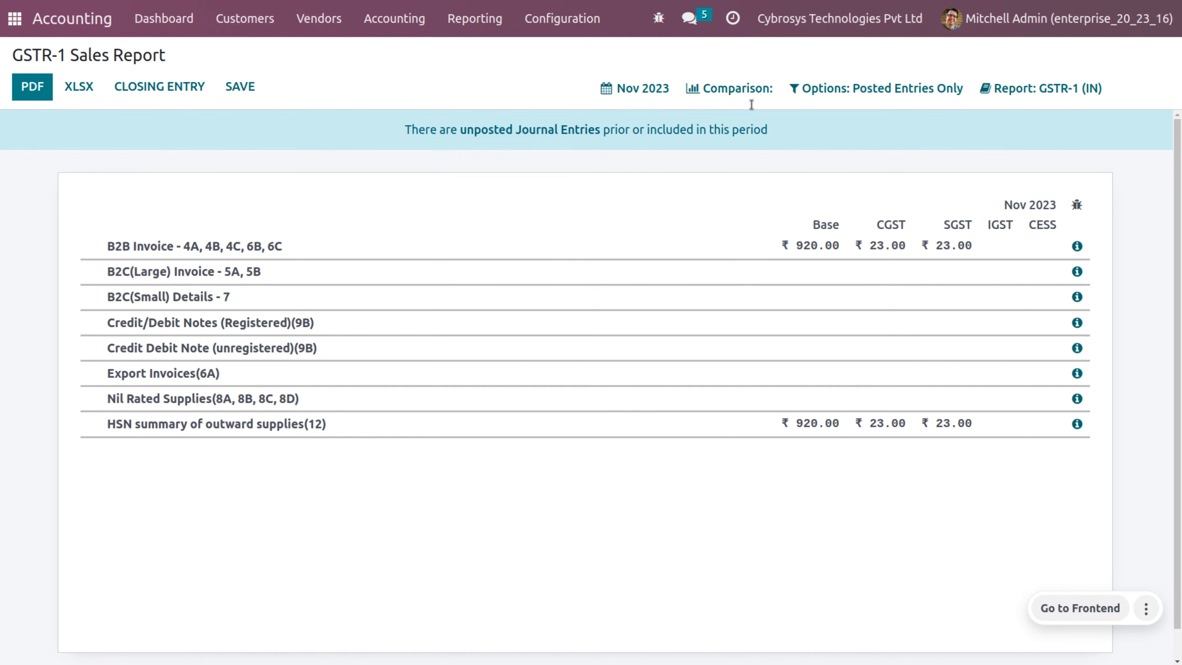
pyautogui.click(246, 14)
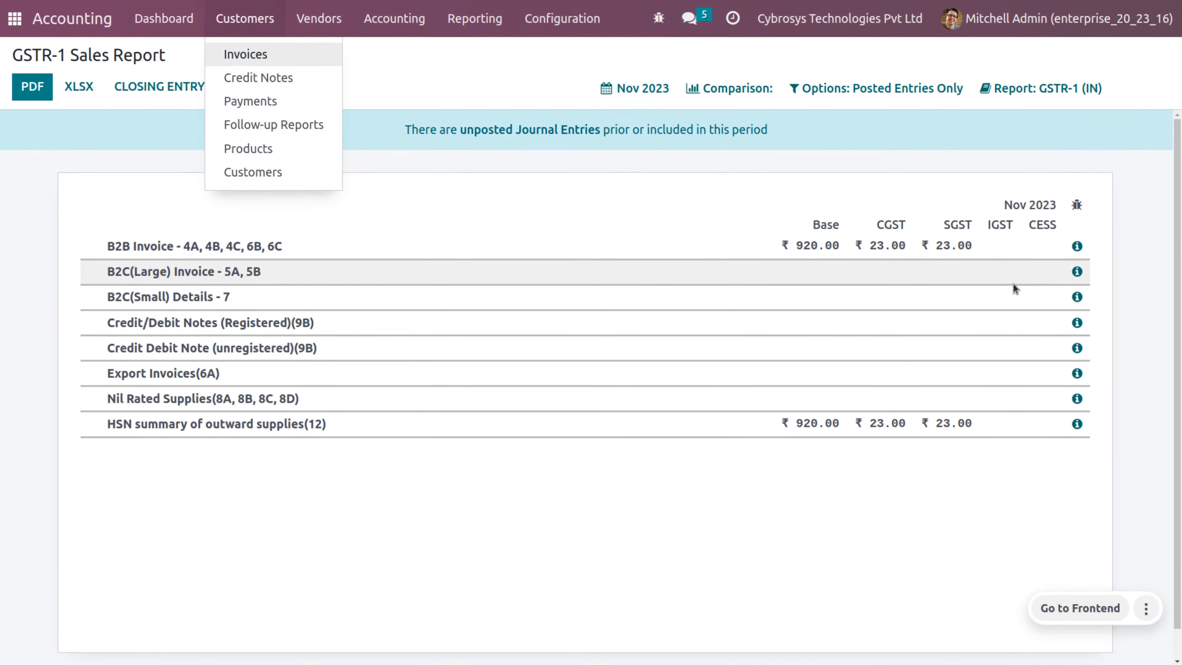
pyautogui.click(1077, 272)
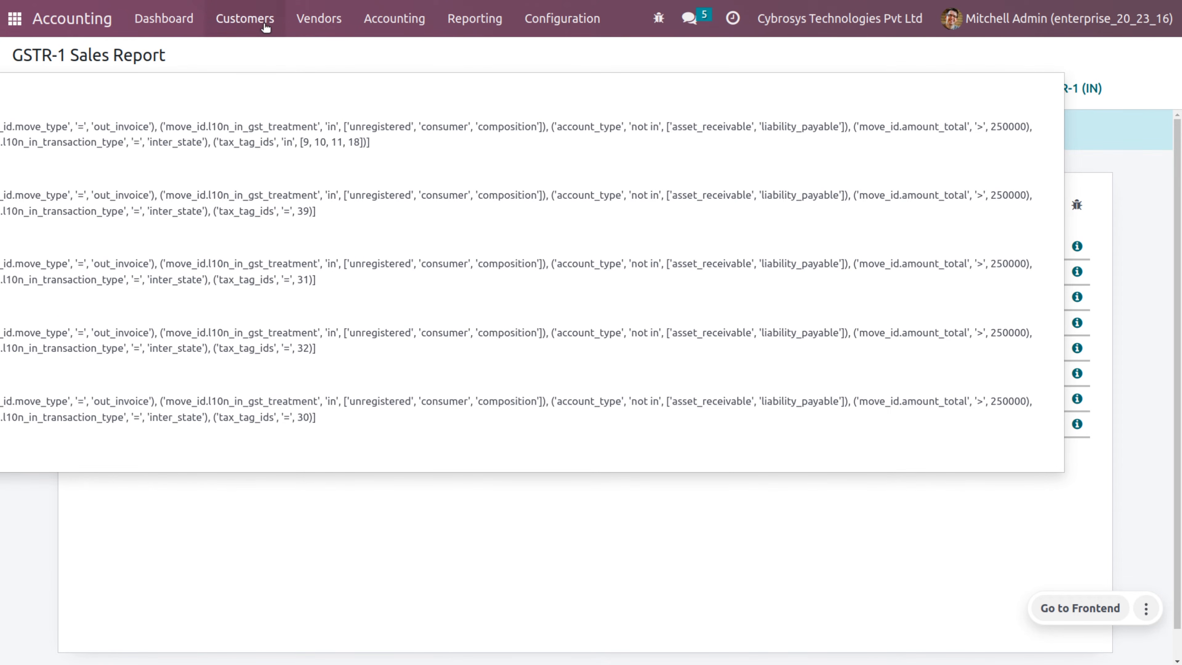
# Step: Search the customers for "un" and open the Unregisted Business record to examine its address and GST treatment
pyautogui.click(244, 19)
pyautogui.click(245, 55)
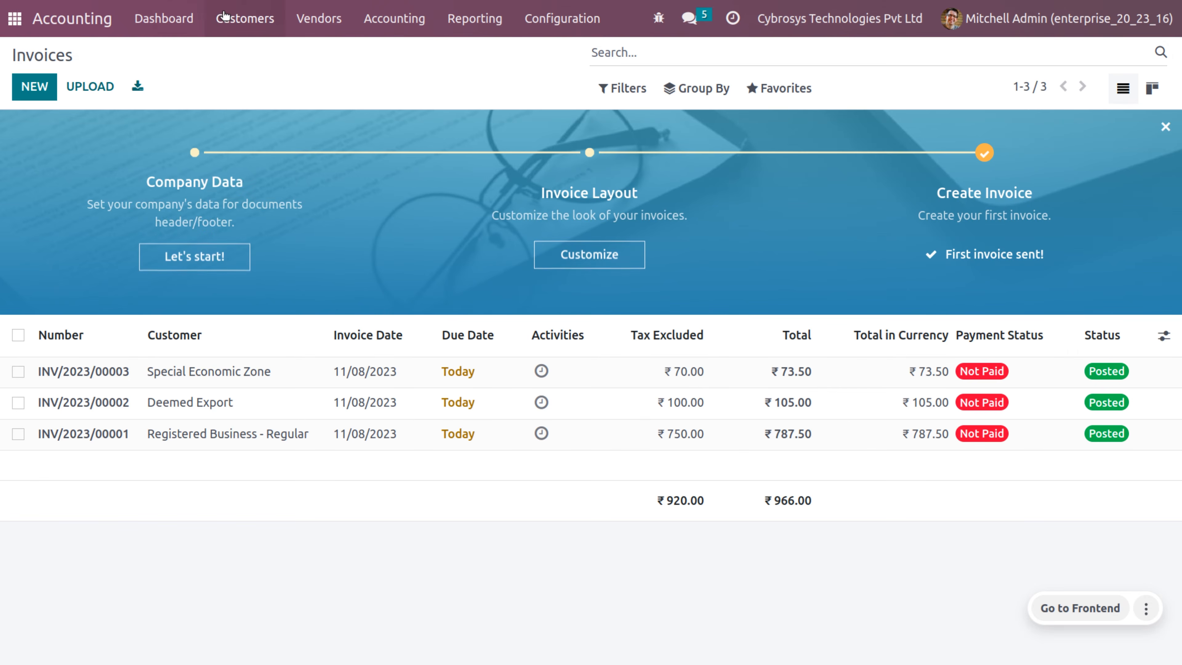
pyautogui.click(245, 18)
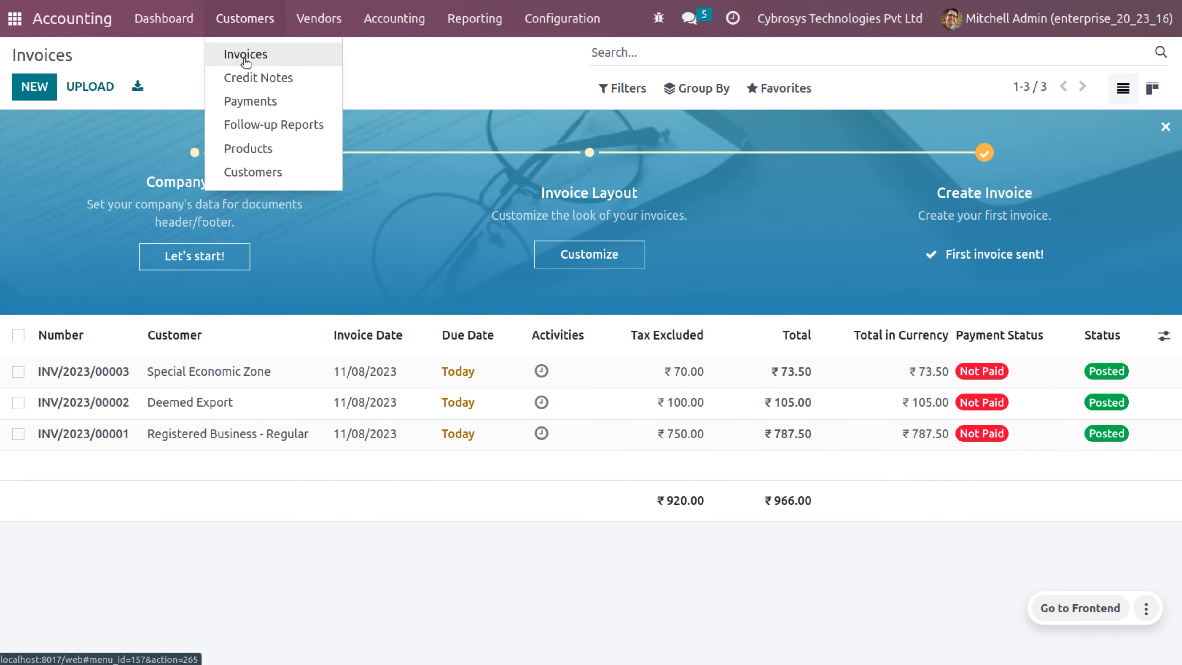
pyautogui.click(254, 179)
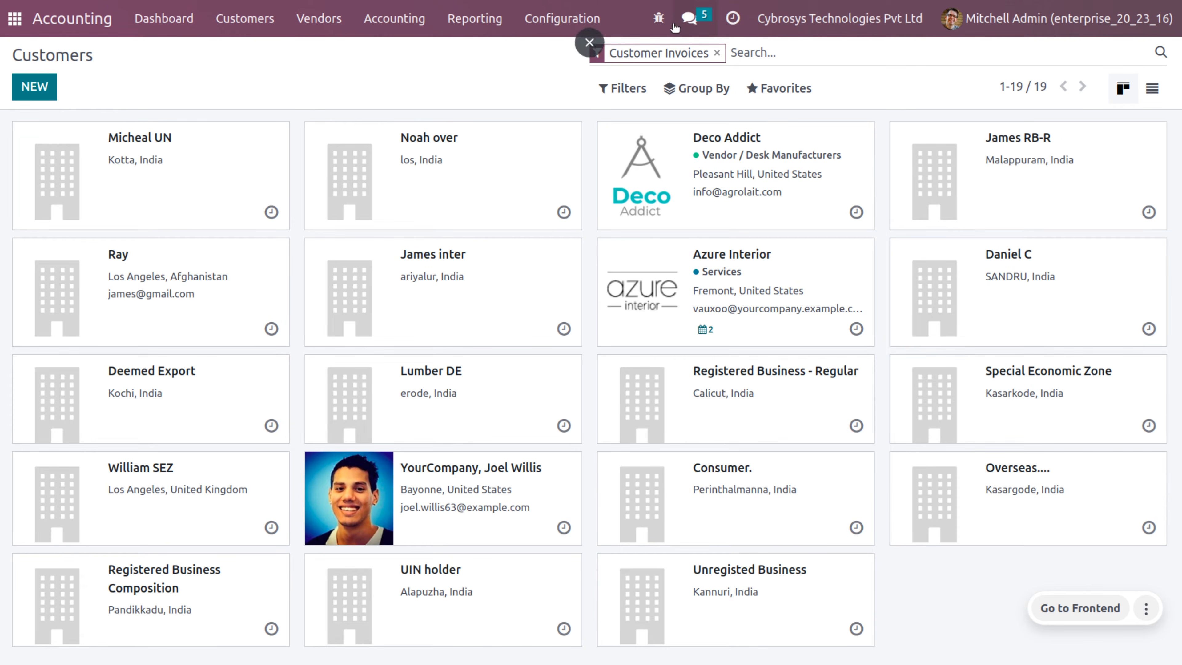
pyautogui.click(719, 51)
pyautogui.write('un')
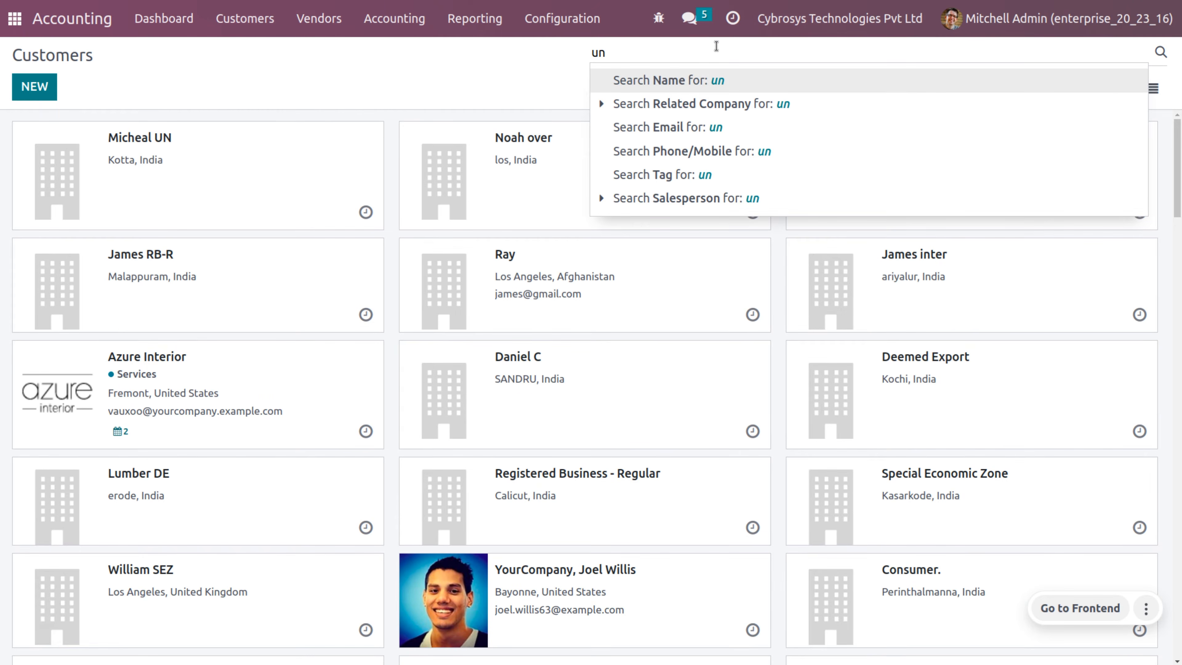
pyautogui.press('Return')
pyautogui.click(469, 154)
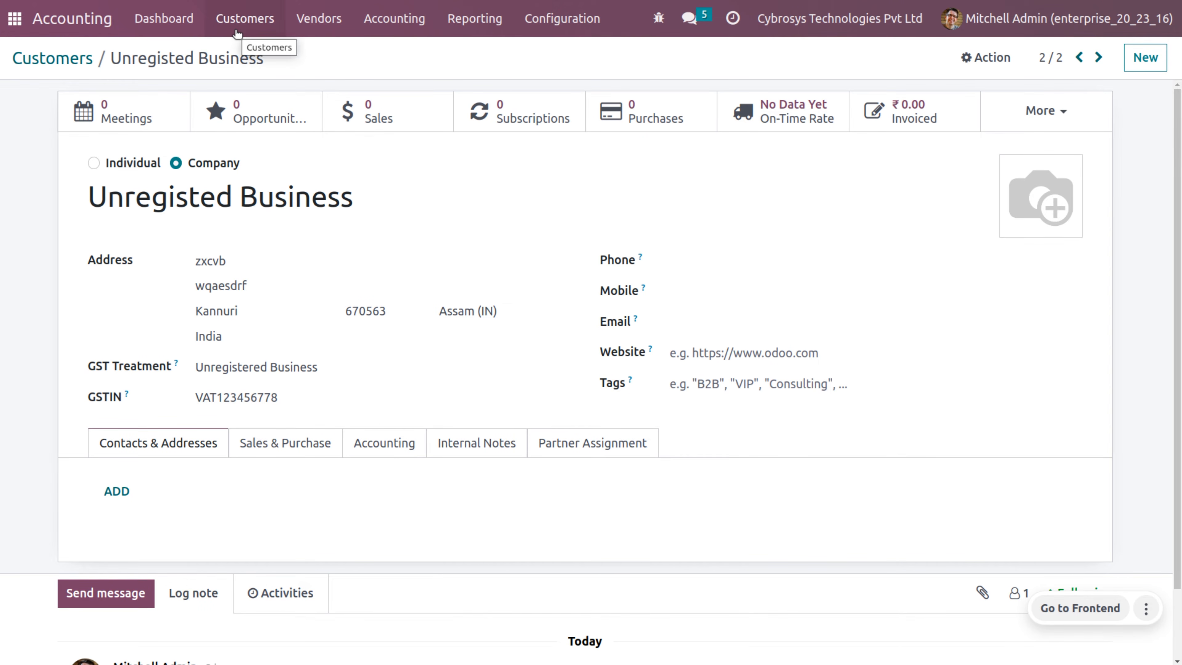
# Step: Create a new customer invoice for the customer Unregisted Business
pyautogui.click(238, 19)
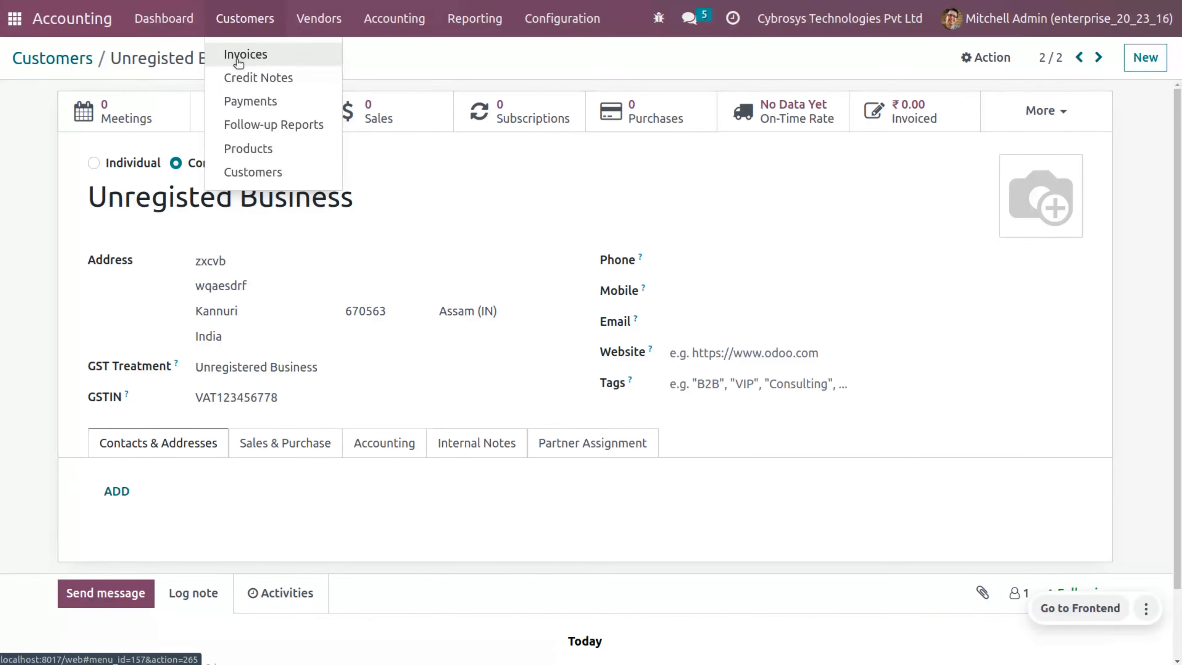
pyautogui.click(239, 53)
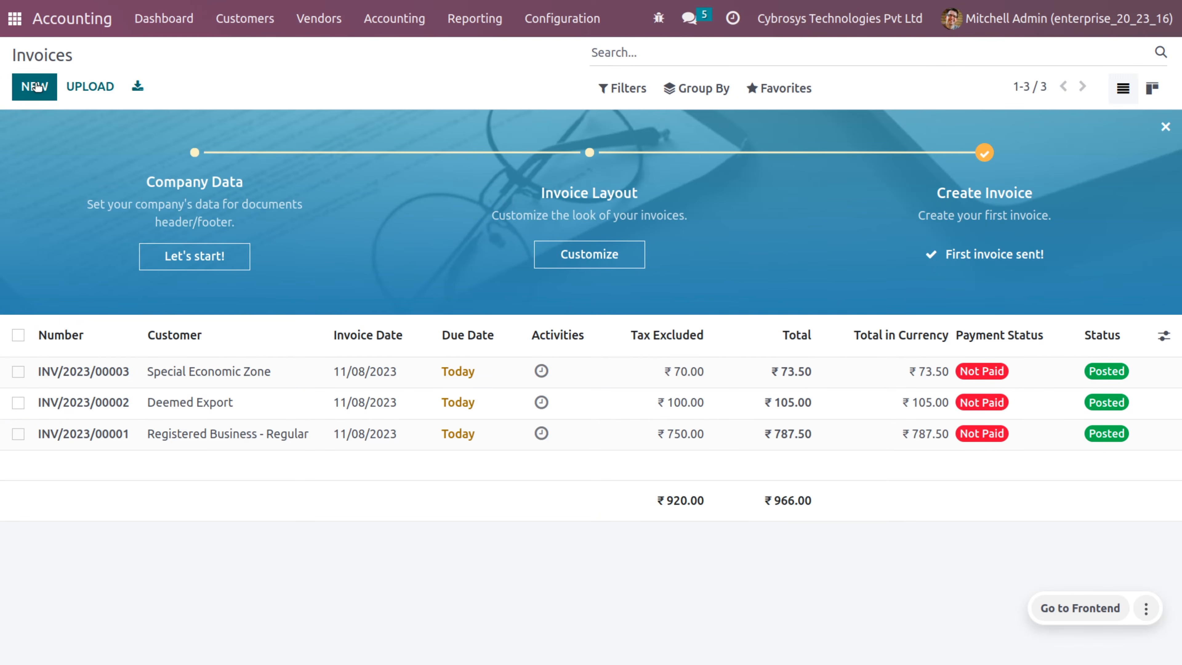
pyautogui.click(35, 86)
pyautogui.click(227, 223)
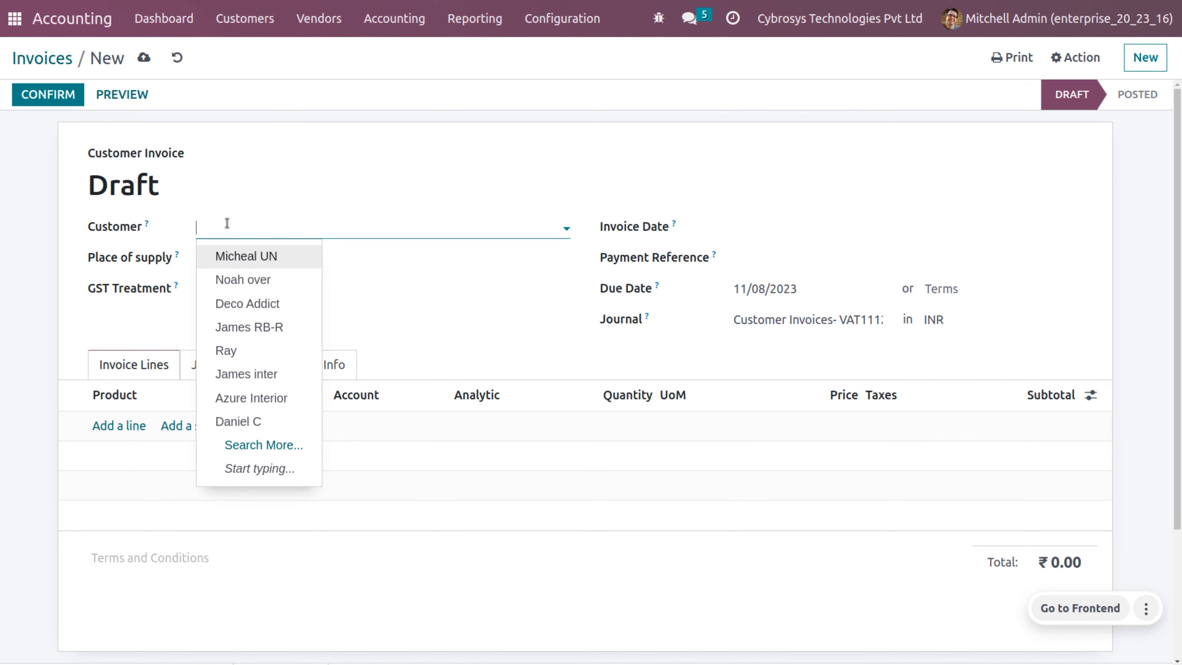
pyautogui.write('unre')
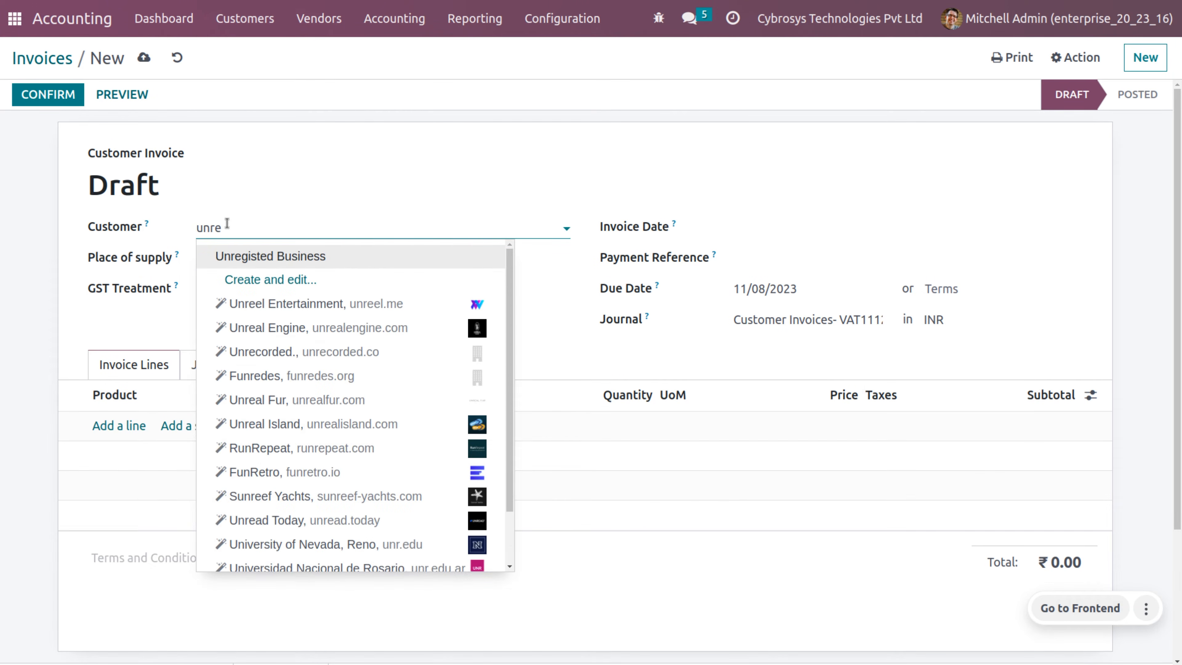
pyautogui.press('Return')
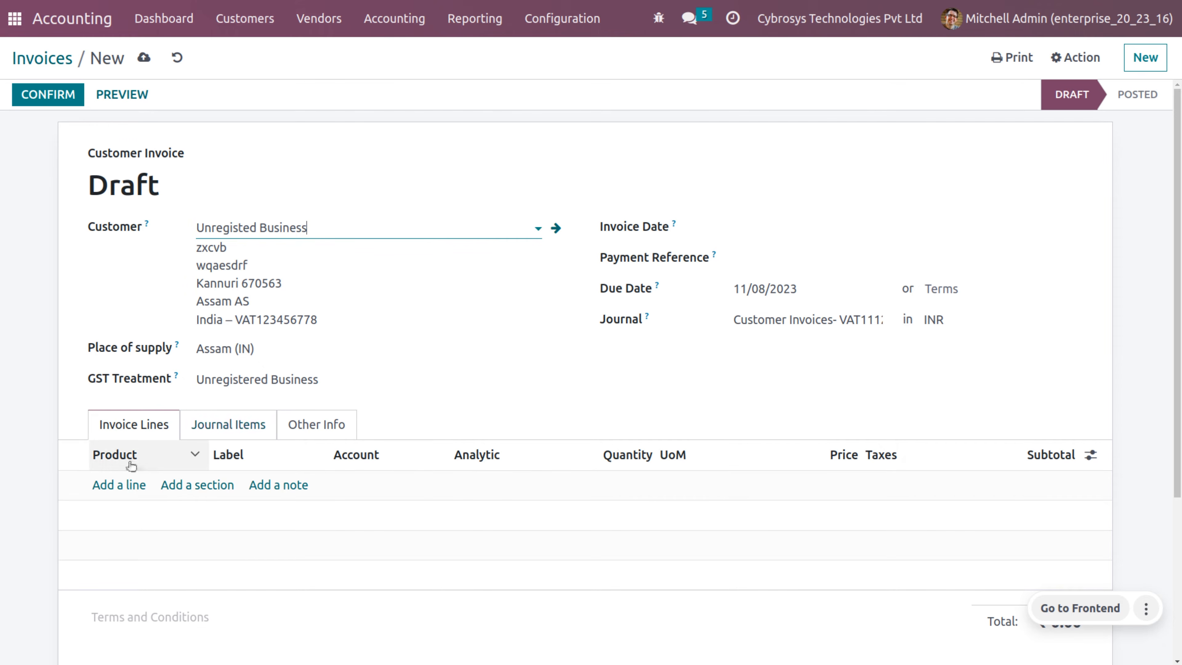
# Step: Add [DESK0005] Customizable Desk (Custom, White) at a price of 500000, then save and confirm the Unregisted Business invoice
pyautogui.click(108, 487)
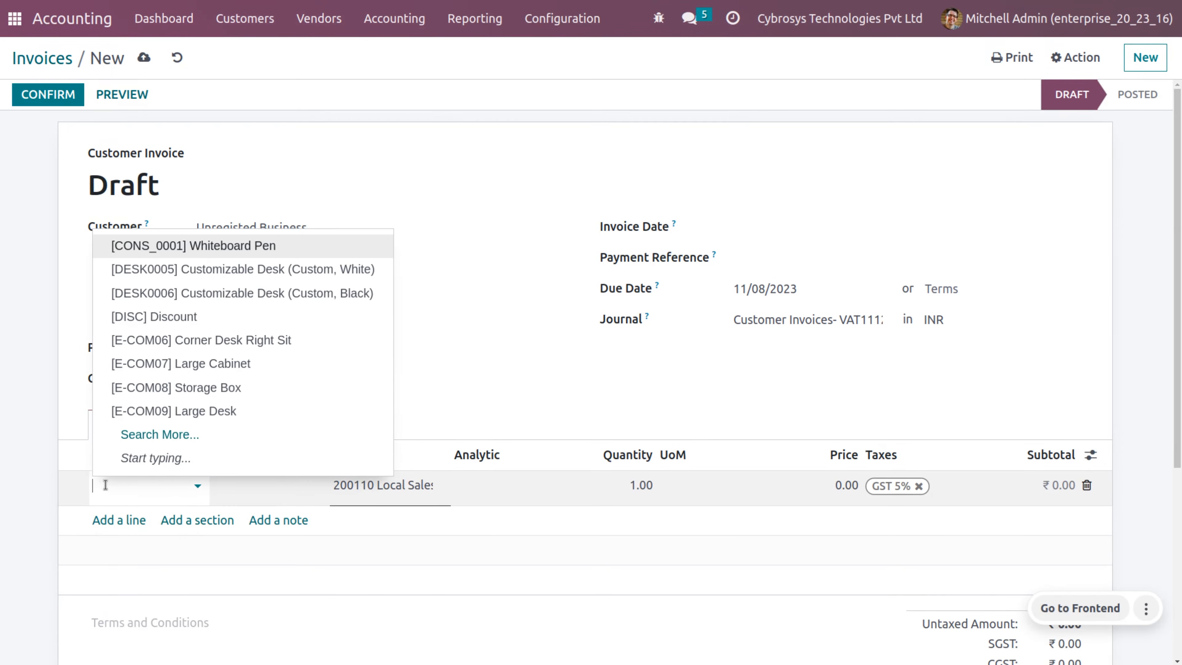
pyautogui.click(108, 485)
pyautogui.click(242, 269)
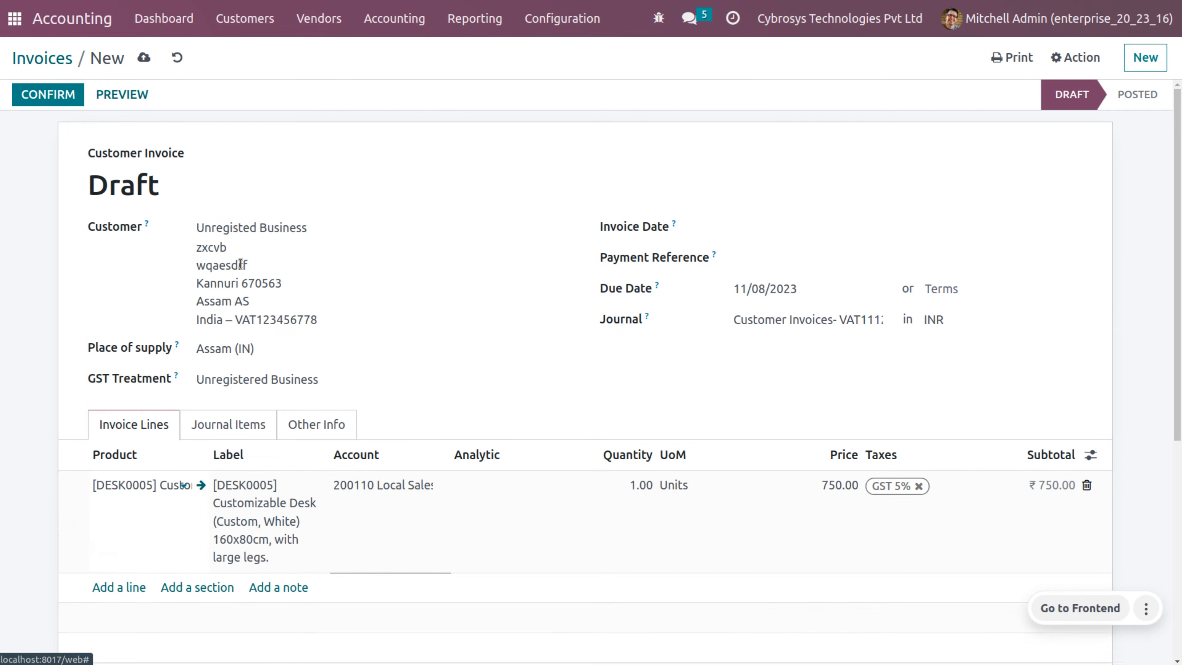
pyautogui.click(835, 485)
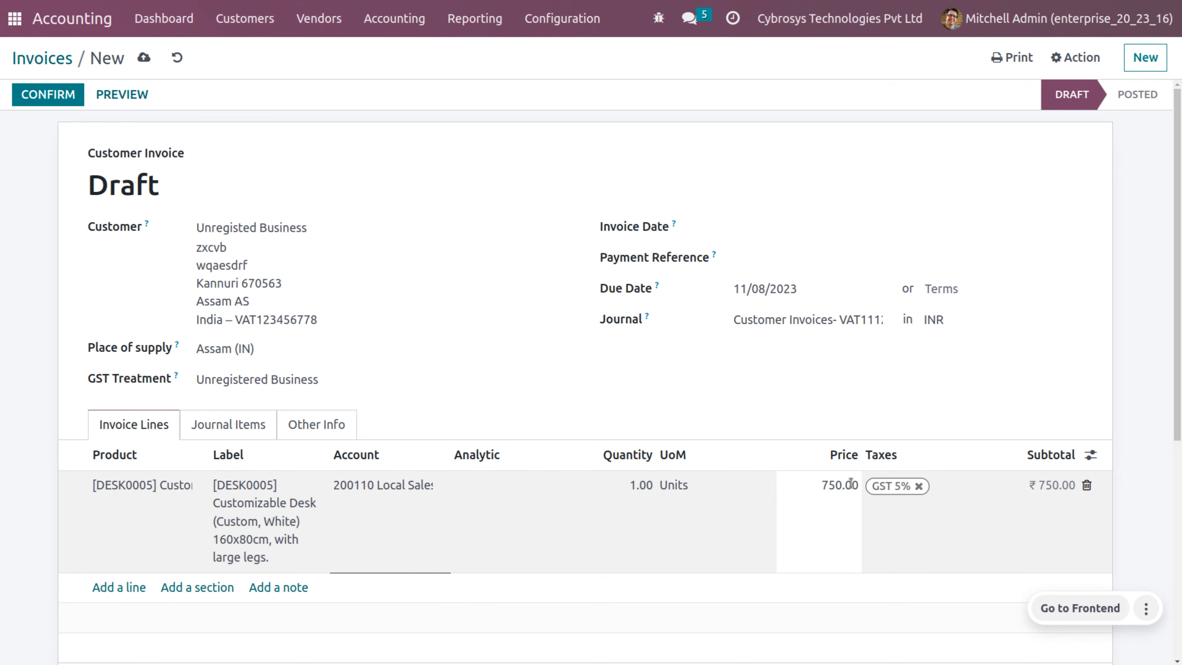
pyautogui.press('BackSpace')
pyautogui.press('BackSpace')
pyautogui.press('BackSpace')
pyautogui.press('BackSpace')
pyautogui.press('BackSpace')
pyautogui.press('BackSpace')
pyautogui.write('500000')
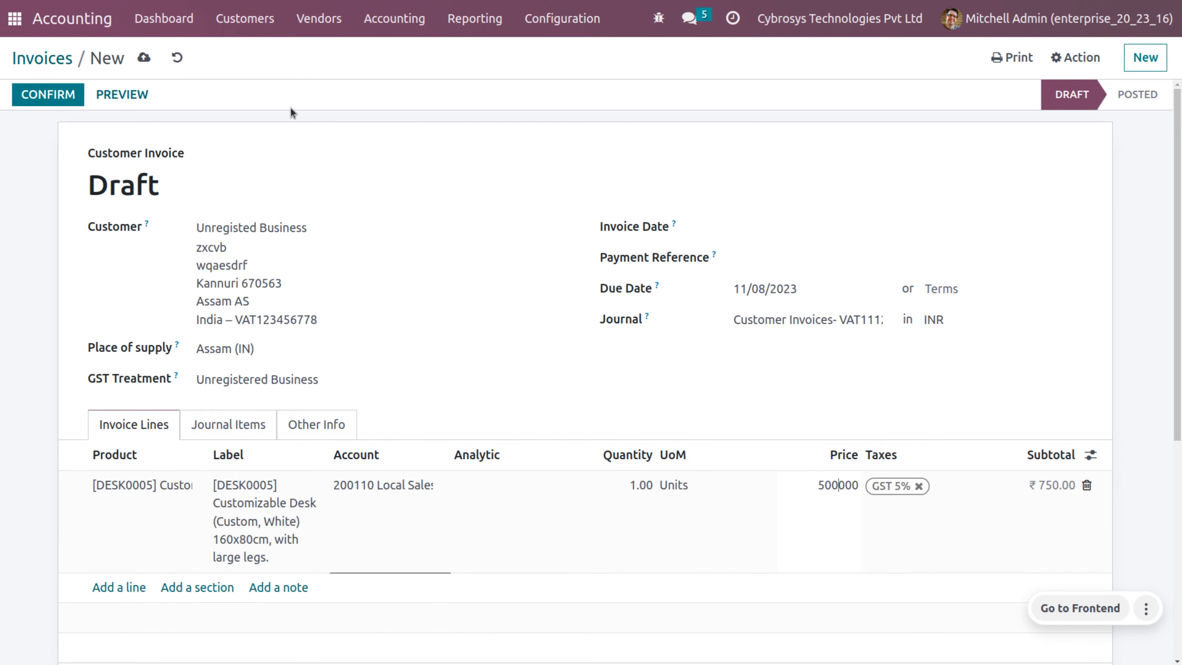
pyautogui.click(144, 58)
pyautogui.click(39, 96)
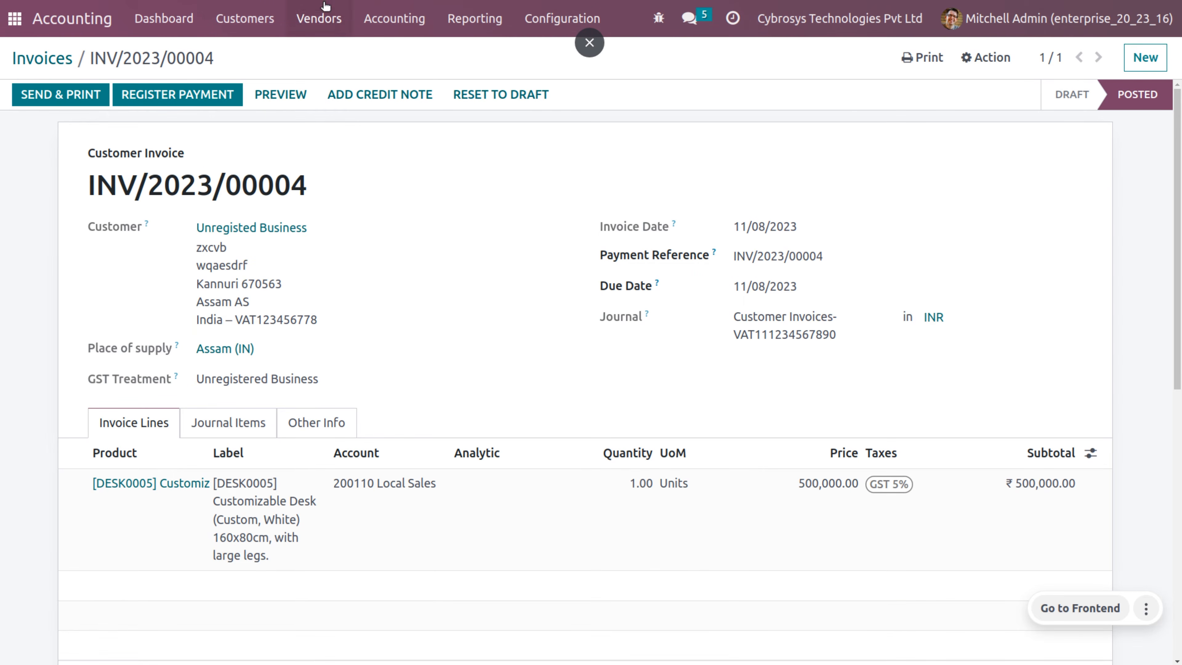
# Step: Open the GSTR-1 report and examine the B2C(Large) Invoice amounts and the domain details of that line
pyautogui.click(459, 10)
pyautogui.scroll(-3, 542, 338)
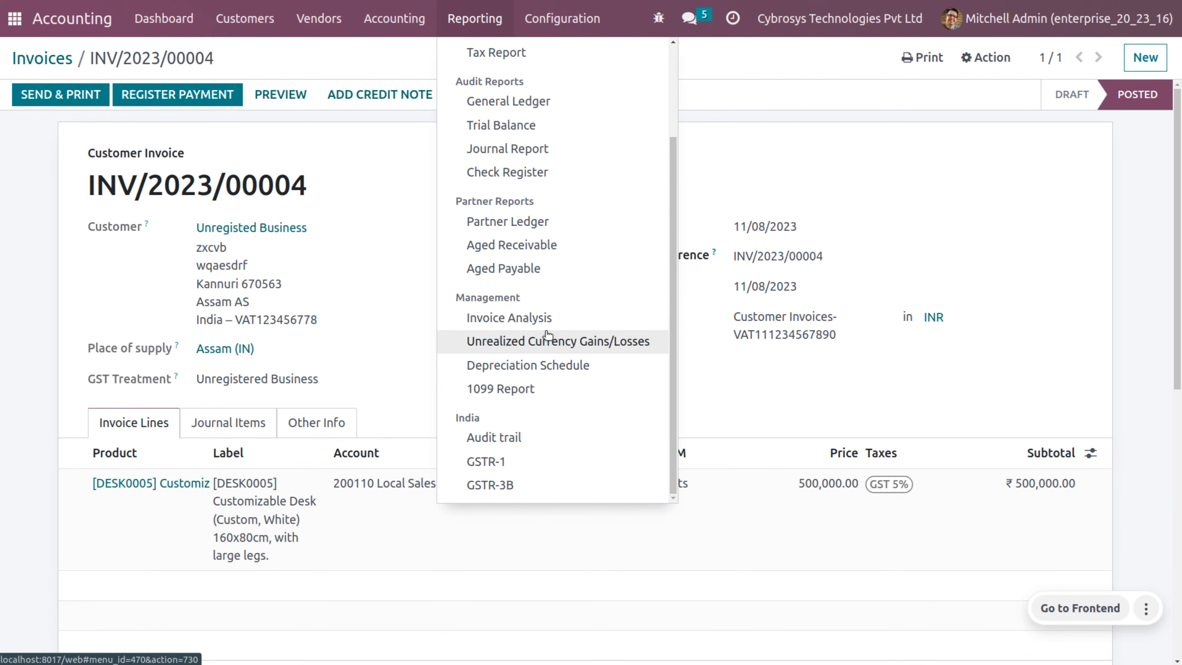
pyautogui.click(533, 460)
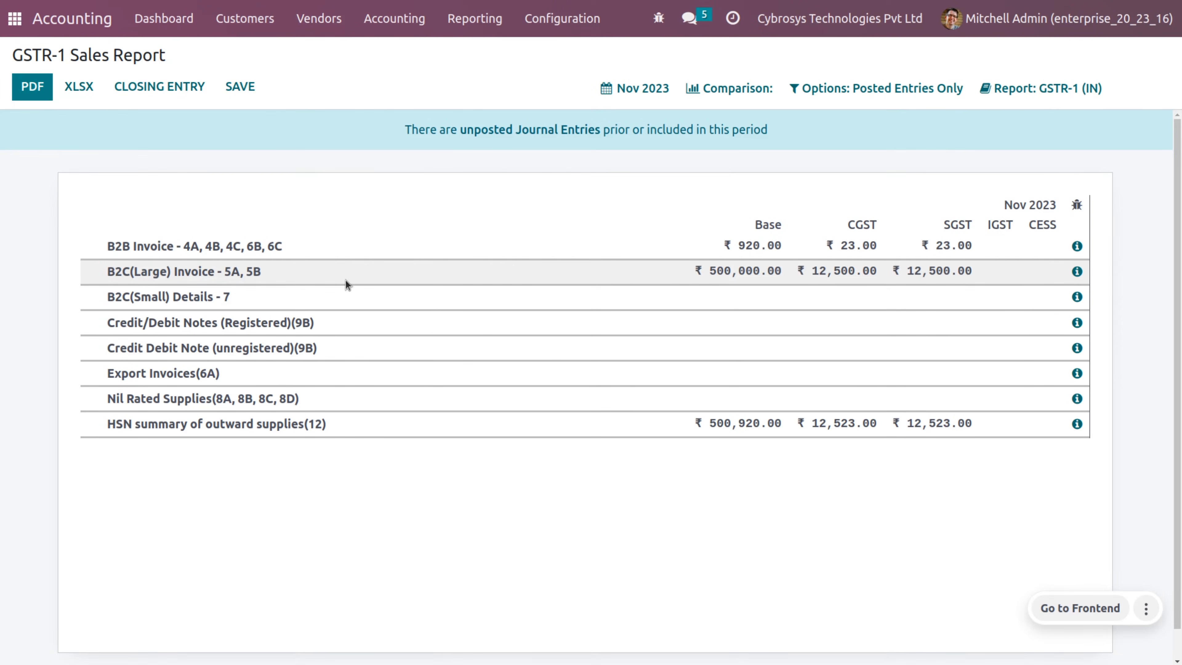
pyautogui.click(1077, 272)
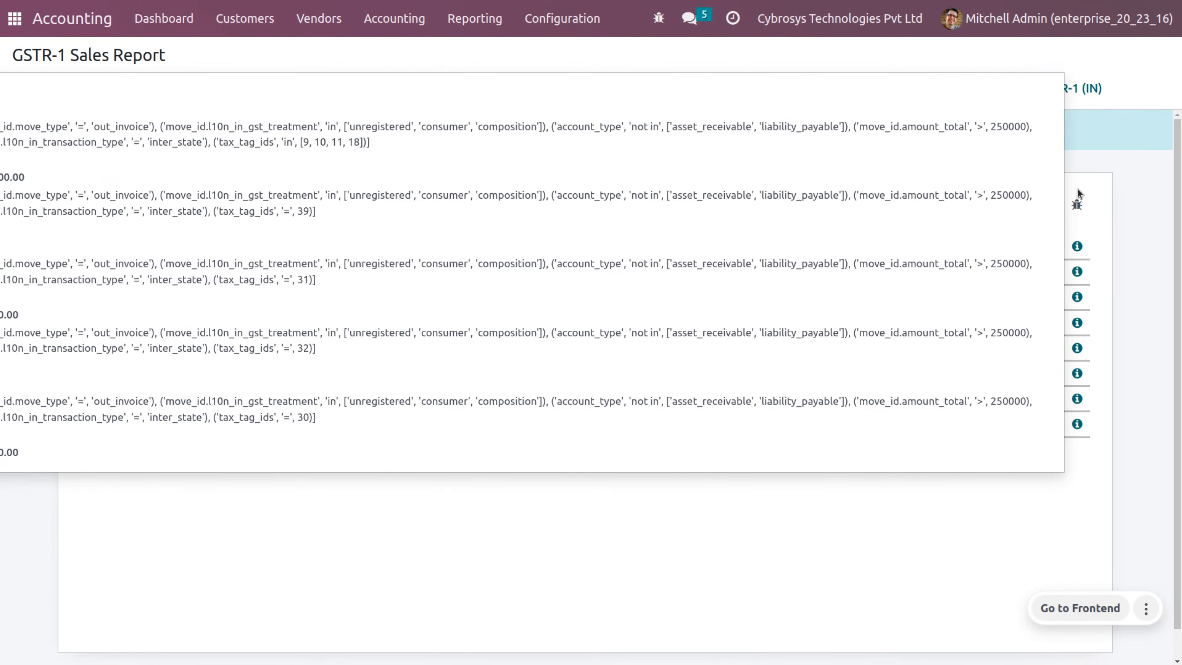
pyautogui.click(1087, 191)
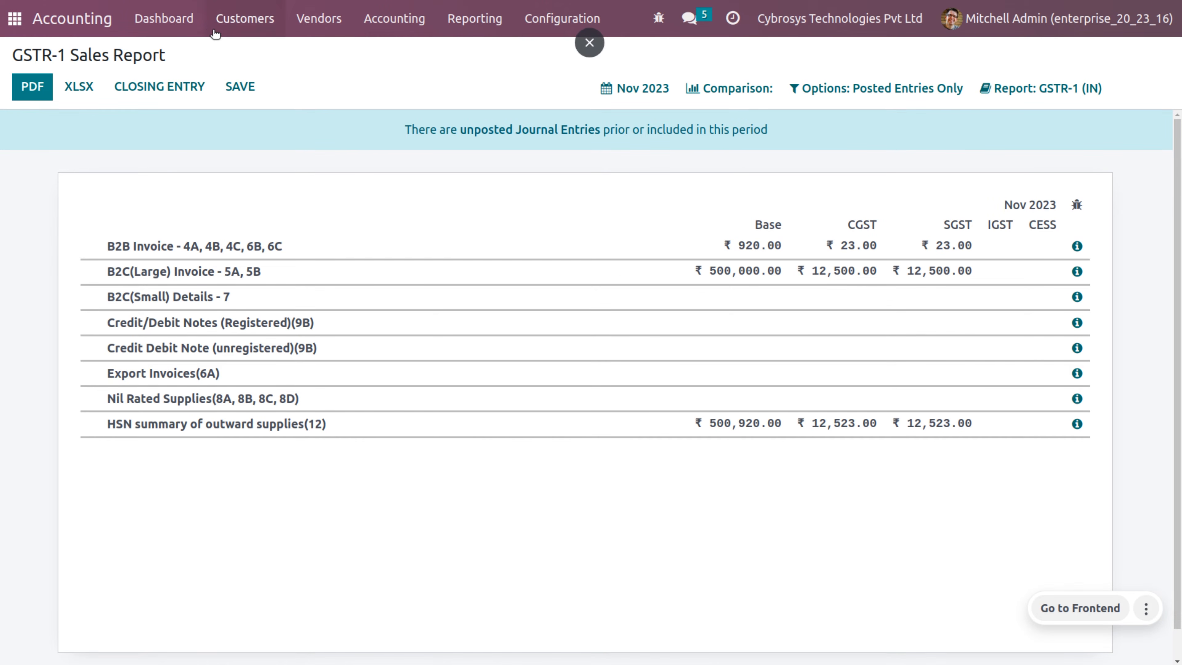
# Step: Start a second customer invoice with Unregisted Business as the customer
pyautogui.click(198, 29)
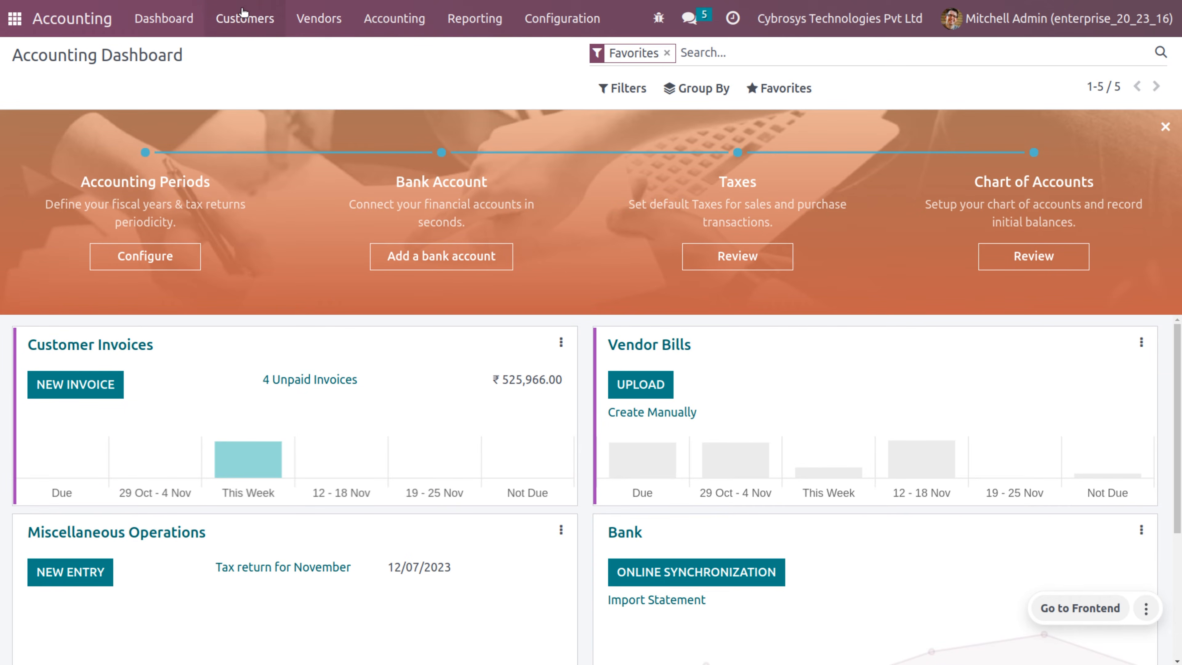
pyautogui.click(245, 19)
pyautogui.click(242, 54)
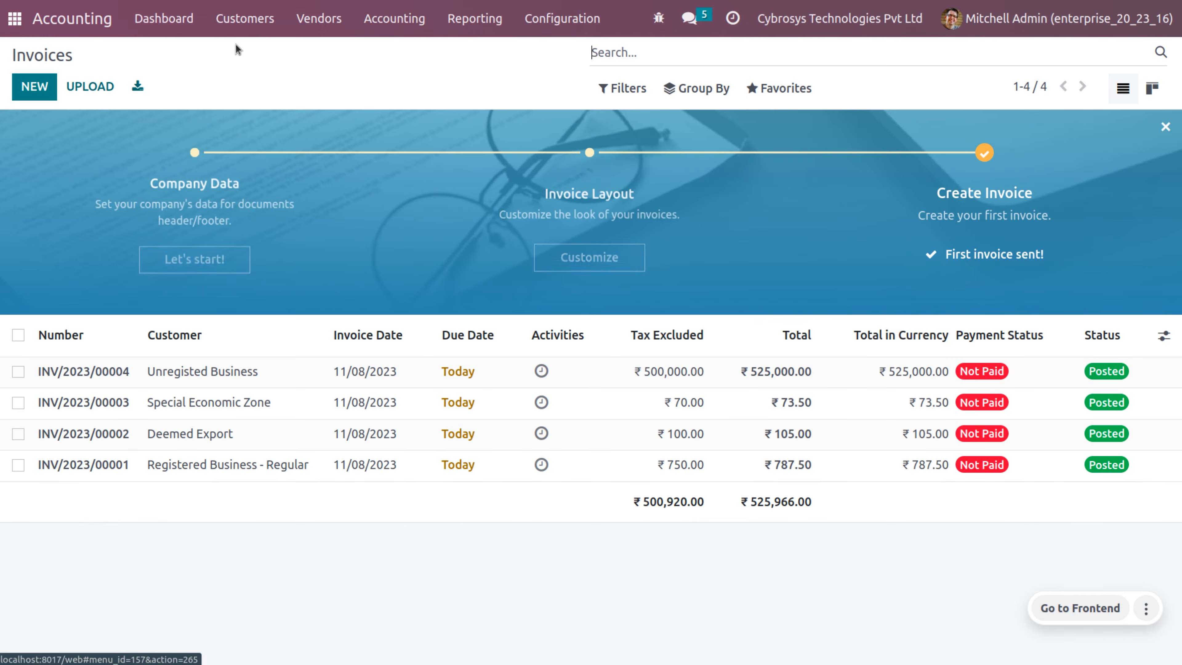
pyautogui.click(37, 86)
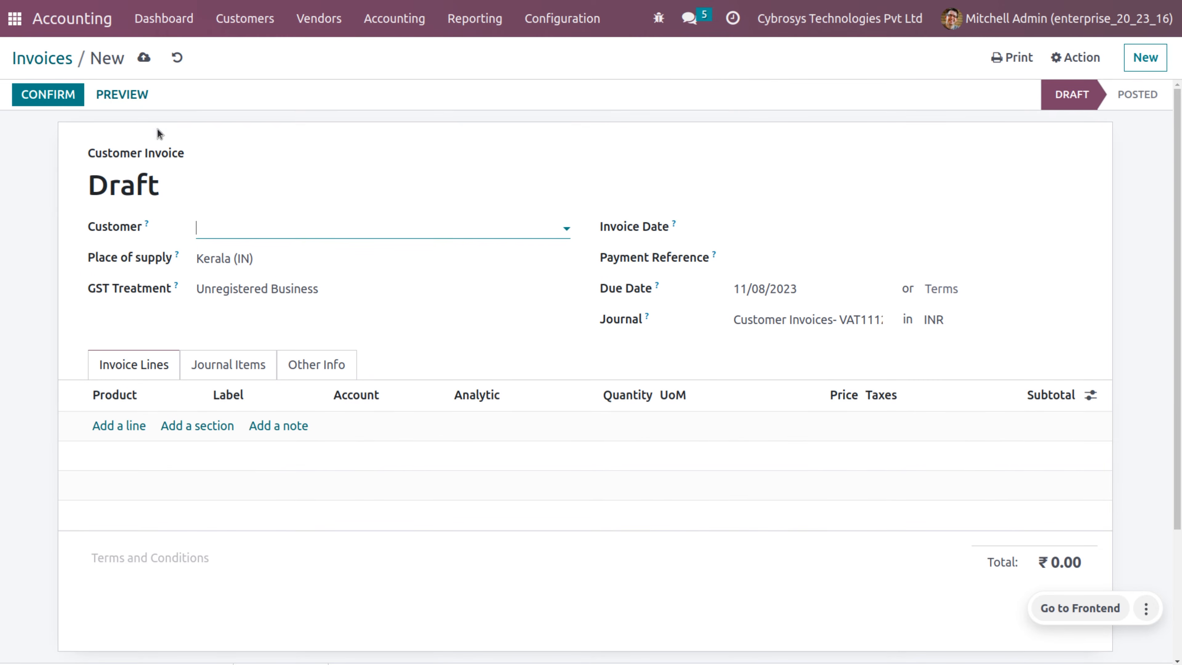
pyautogui.click(243, 230)
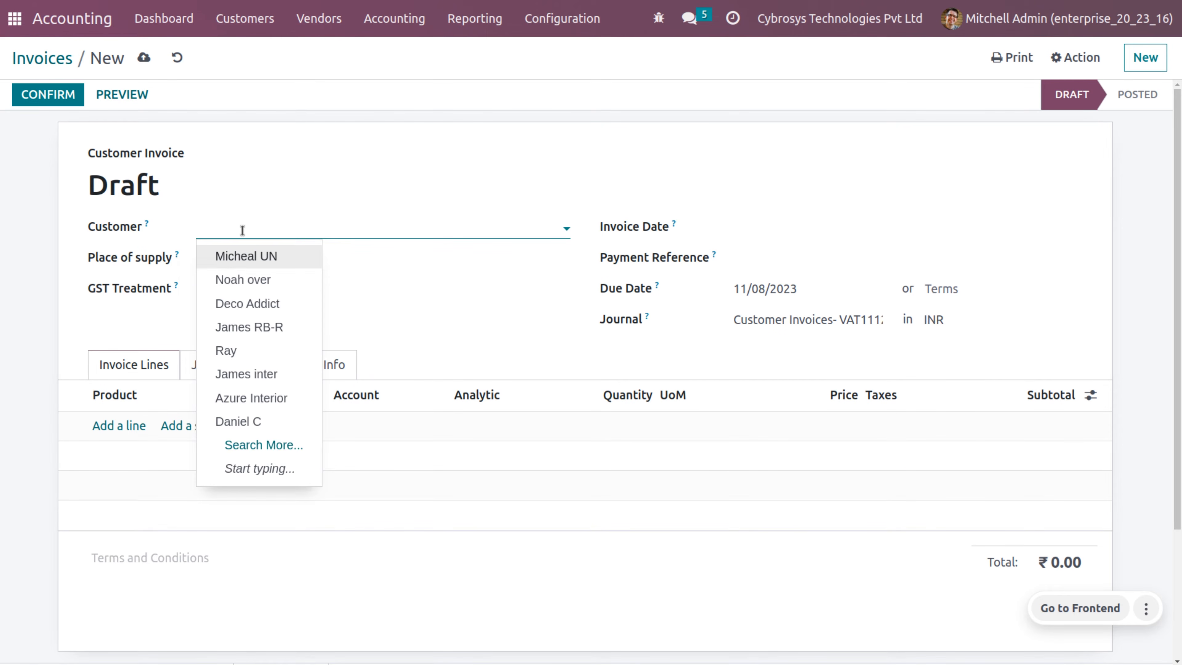
pyautogui.write('un')
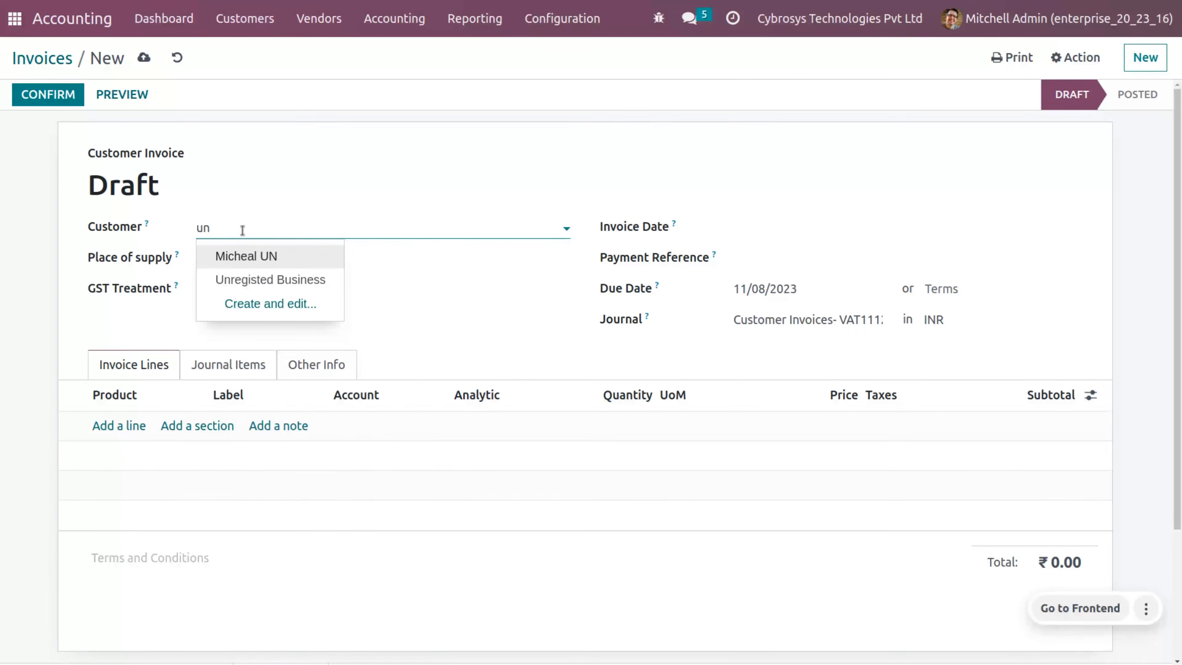
pyautogui.press('Down')
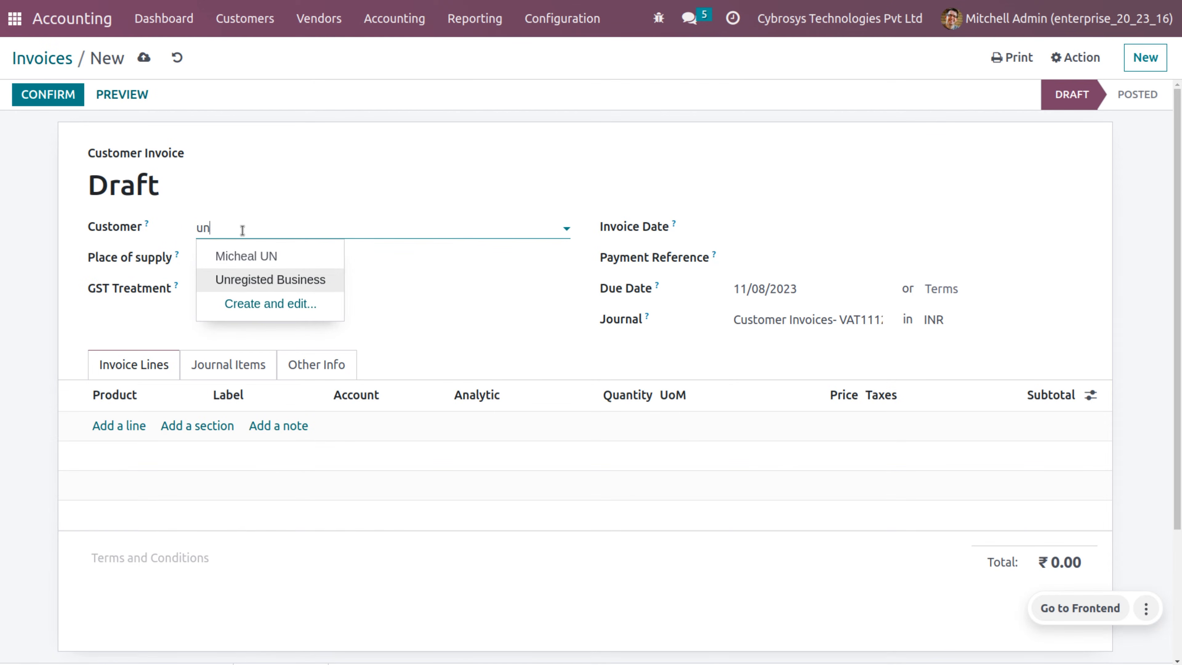
pyautogui.press('Return')
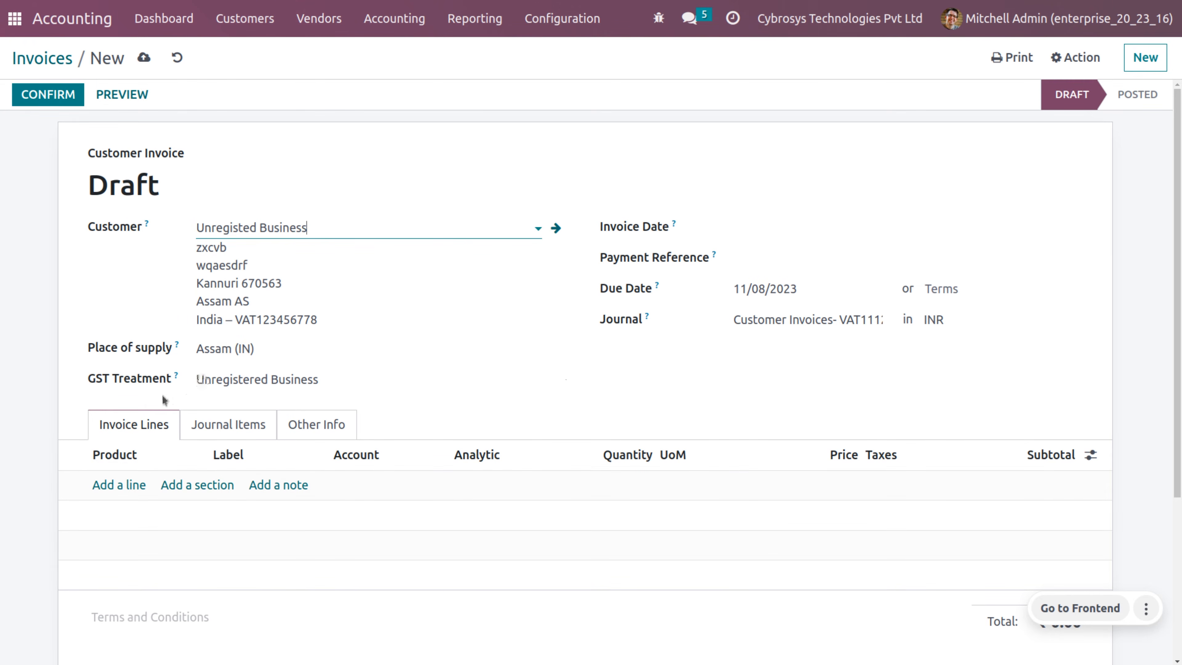
# Step: Add [DESK0005] Customizable Desk (Custom, White) at a price of 50, then save and confirm the second Unregisted Business invoice
pyautogui.click(137, 484)
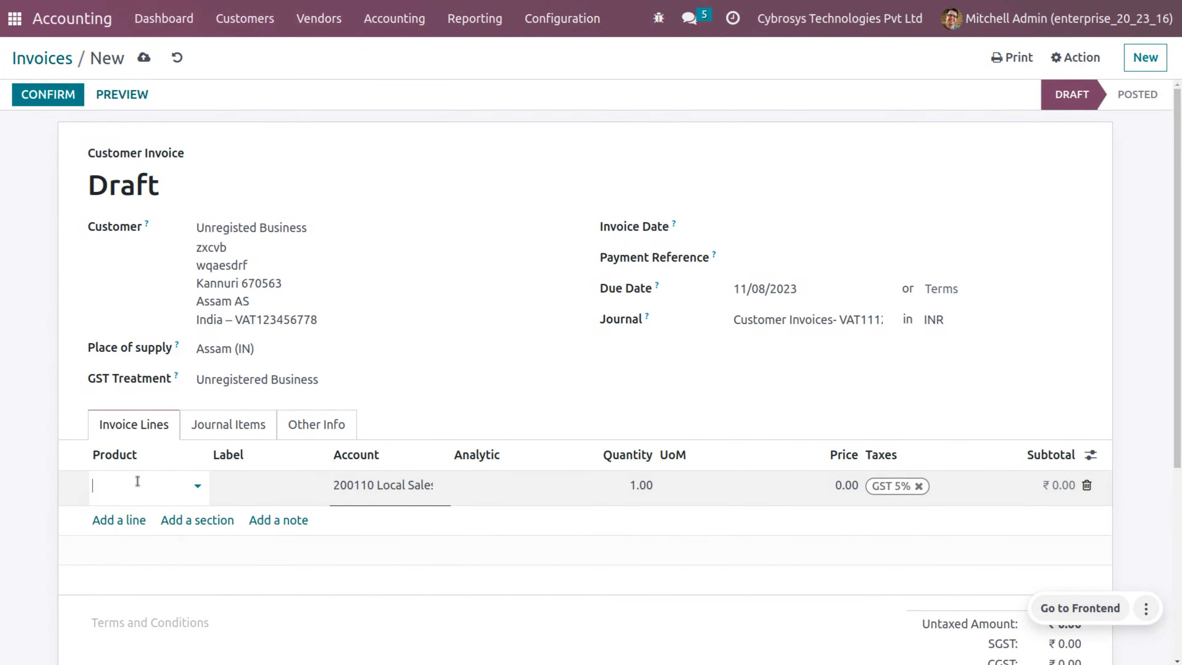
pyautogui.click(137, 483)
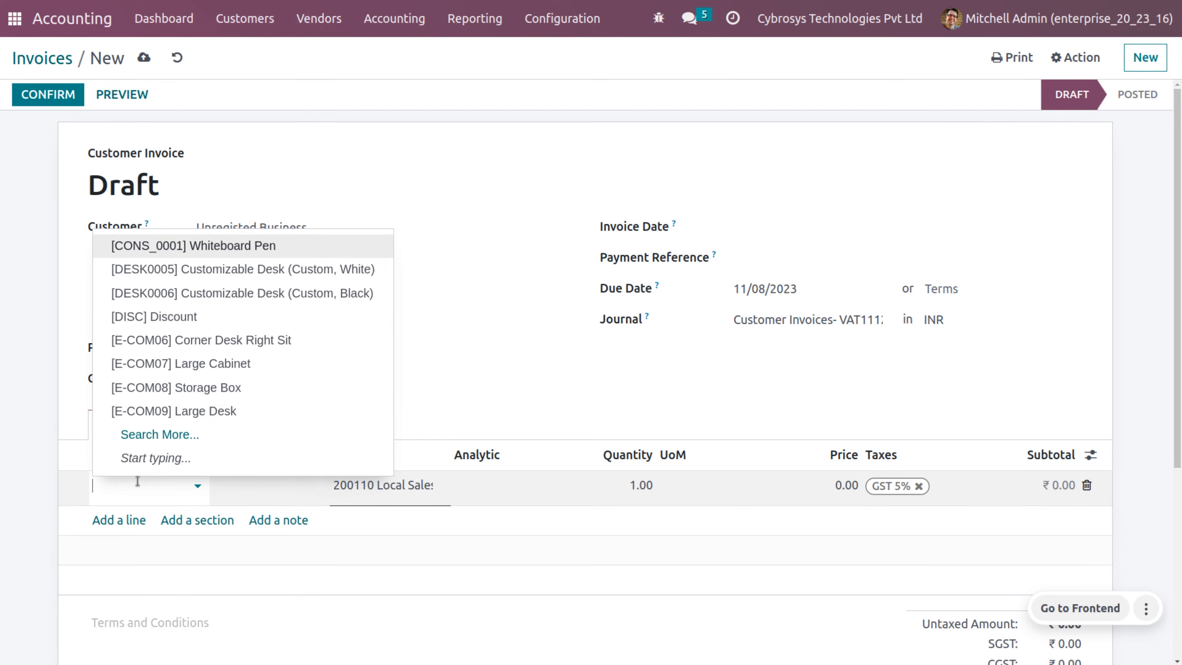
pyautogui.click(205, 276)
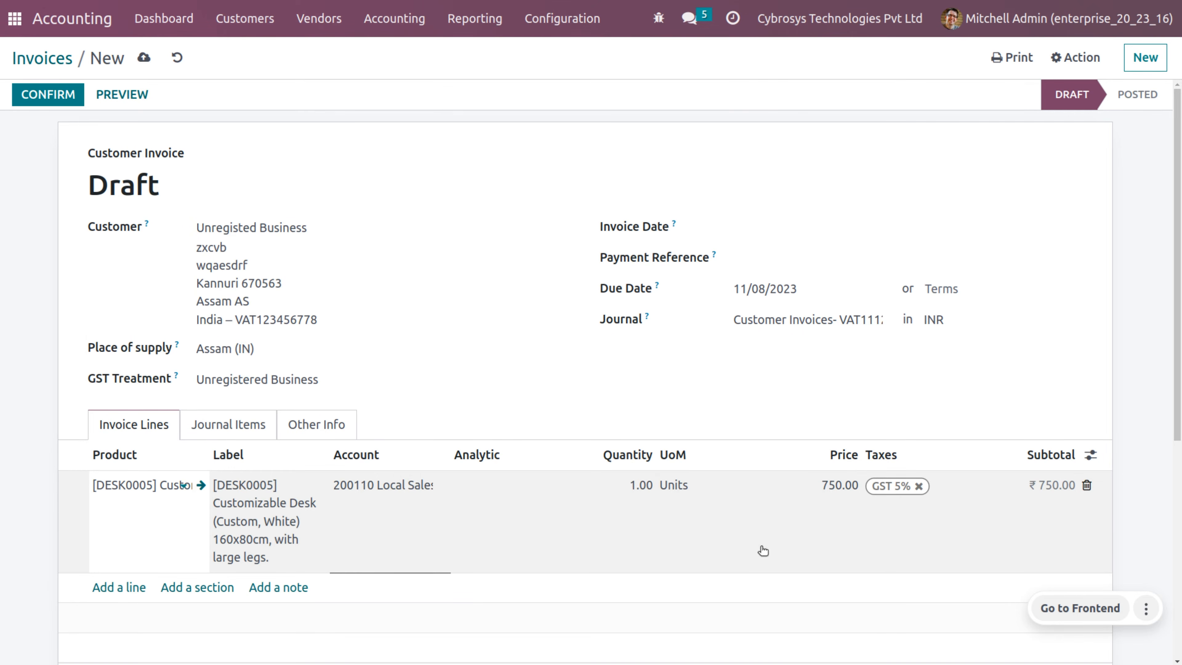
pyautogui.click(830, 479)
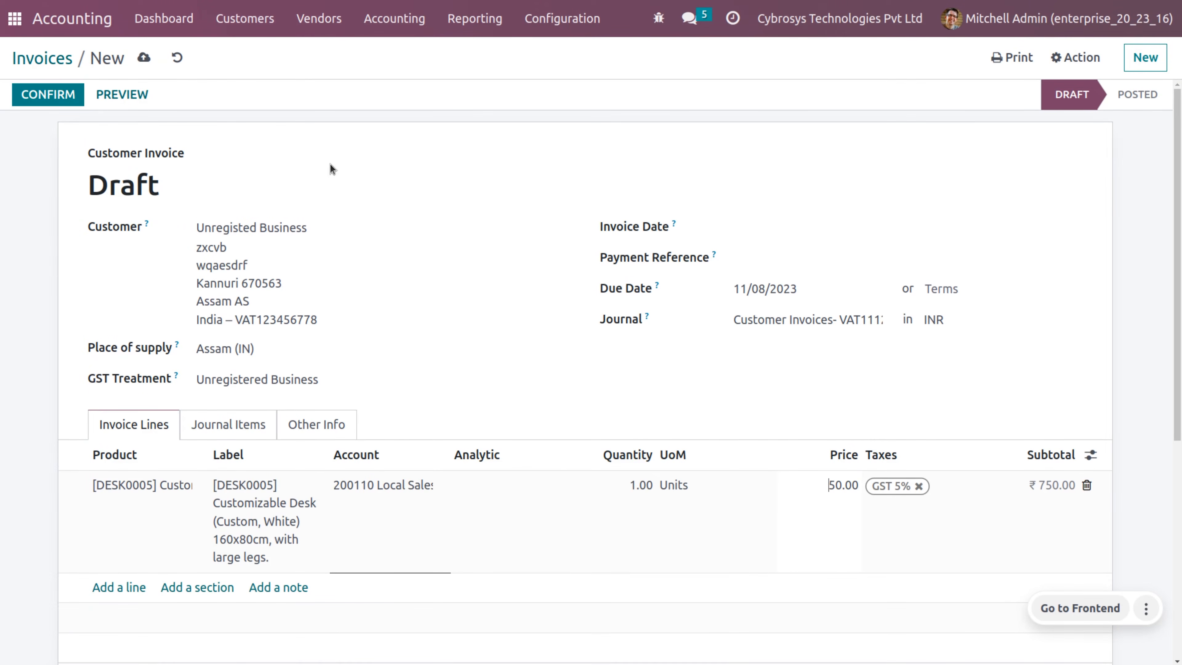
pyautogui.click(143, 57)
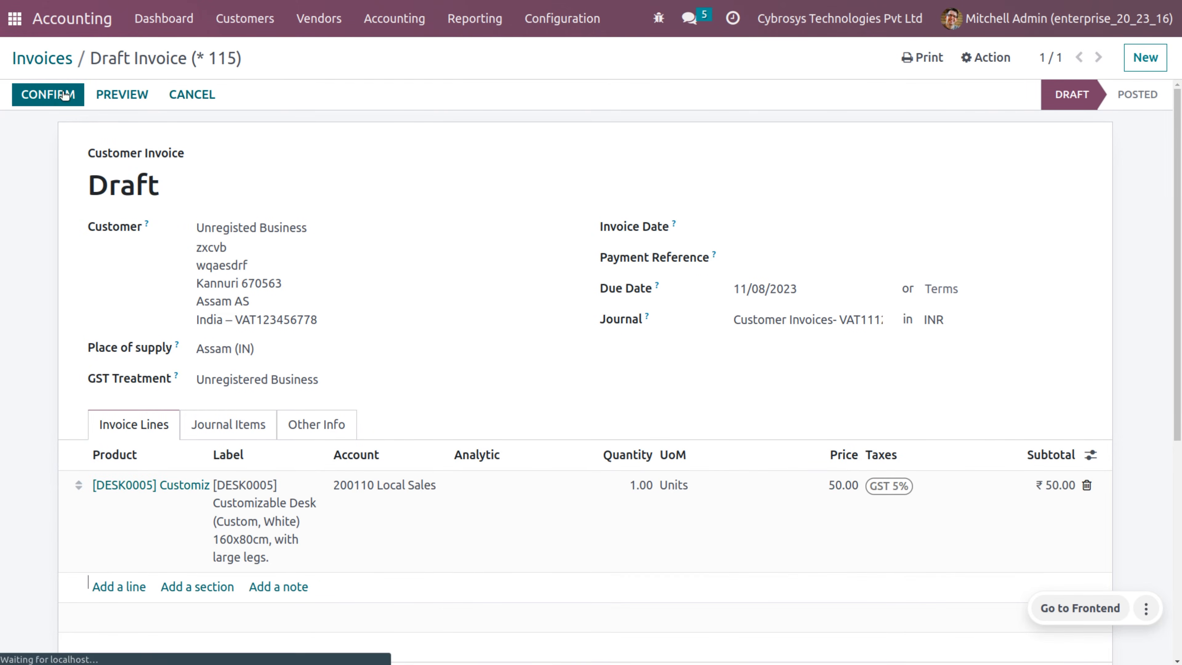
pyautogui.click(45, 96)
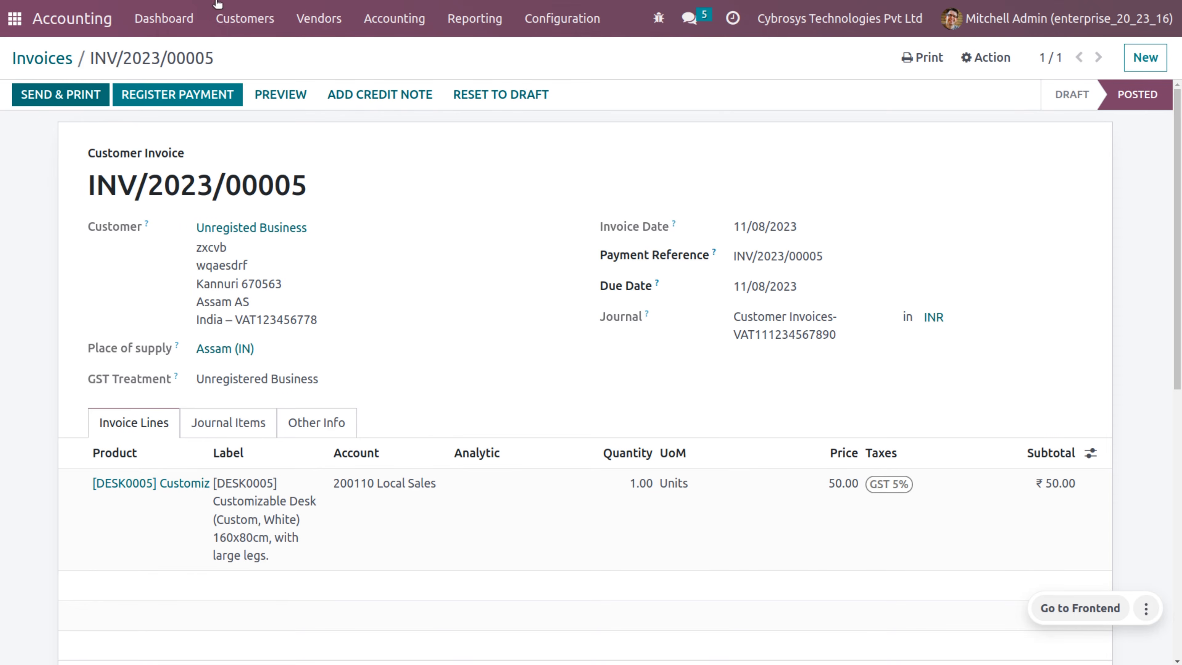
# Step: Open the GSTR-1 report and review the B2C(Small) Details and HSN summary amounts
pyautogui.click(478, 6)
pyautogui.scroll(-3, 531, 410)
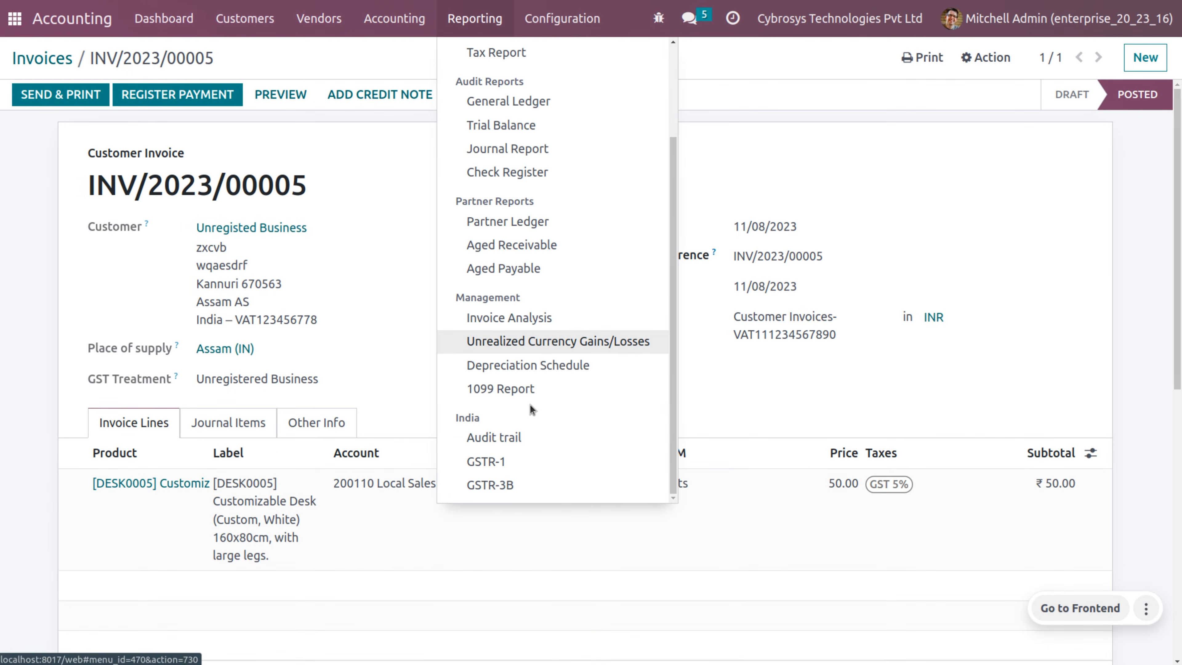
pyautogui.click(522, 459)
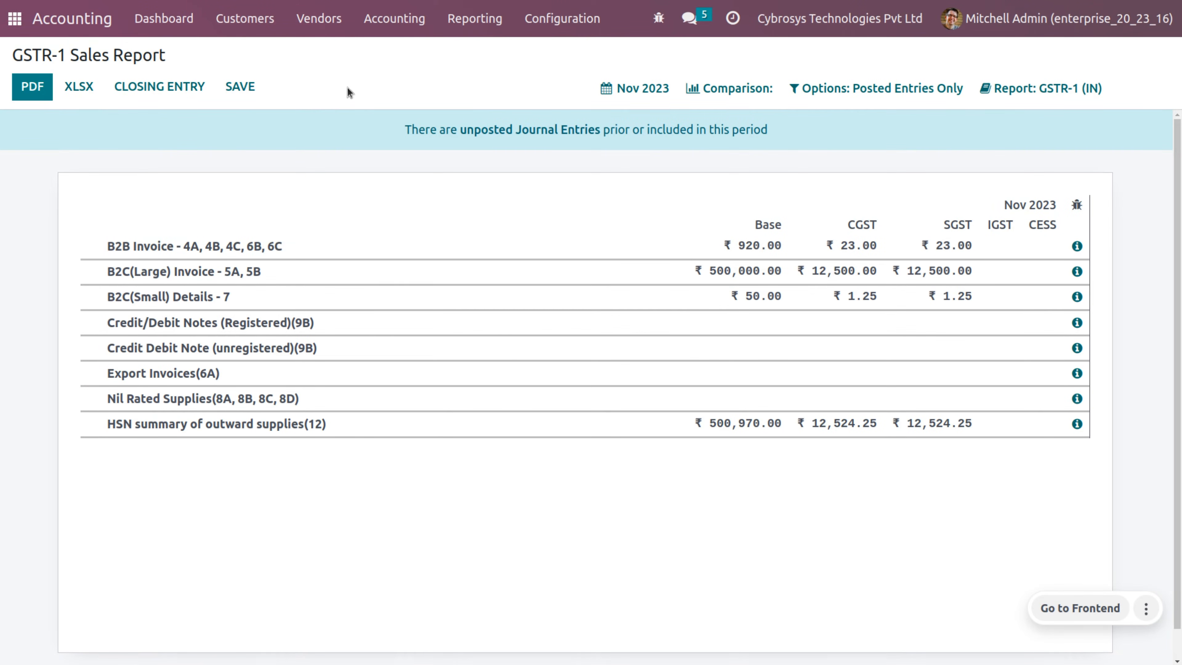
# Step: Start a new customer invoice with Registered Business - Regular as the customer
pyautogui.click(265, 30)
pyautogui.click(263, 52)
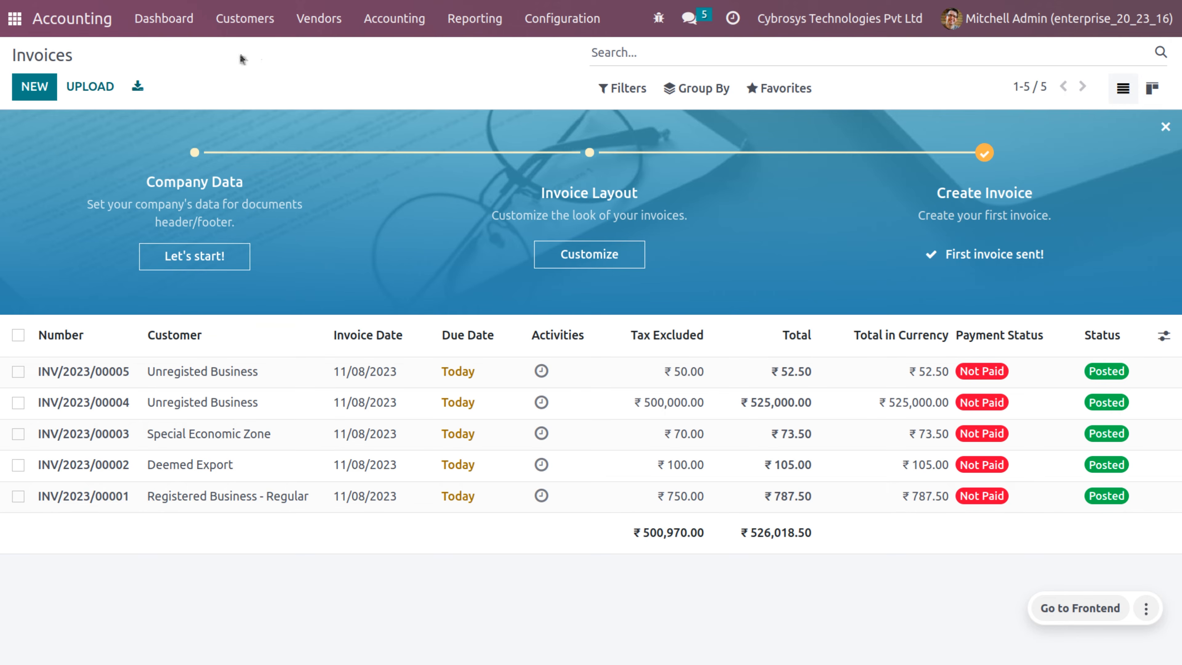
pyautogui.click(51, 97)
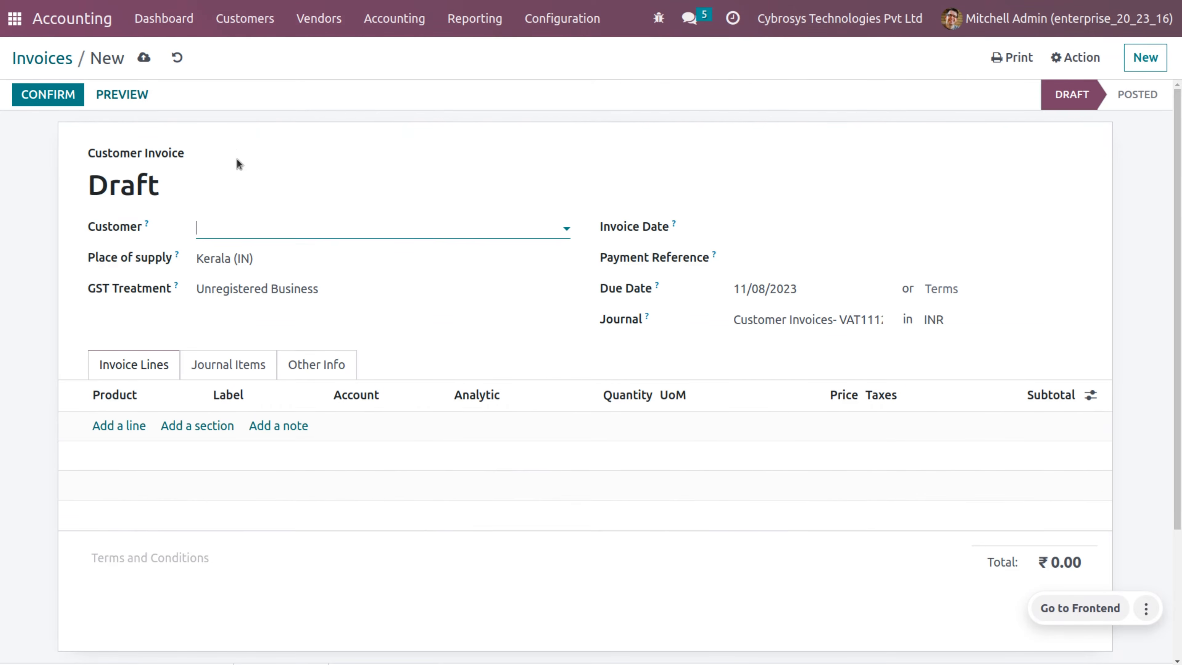
pyautogui.click(236, 224)
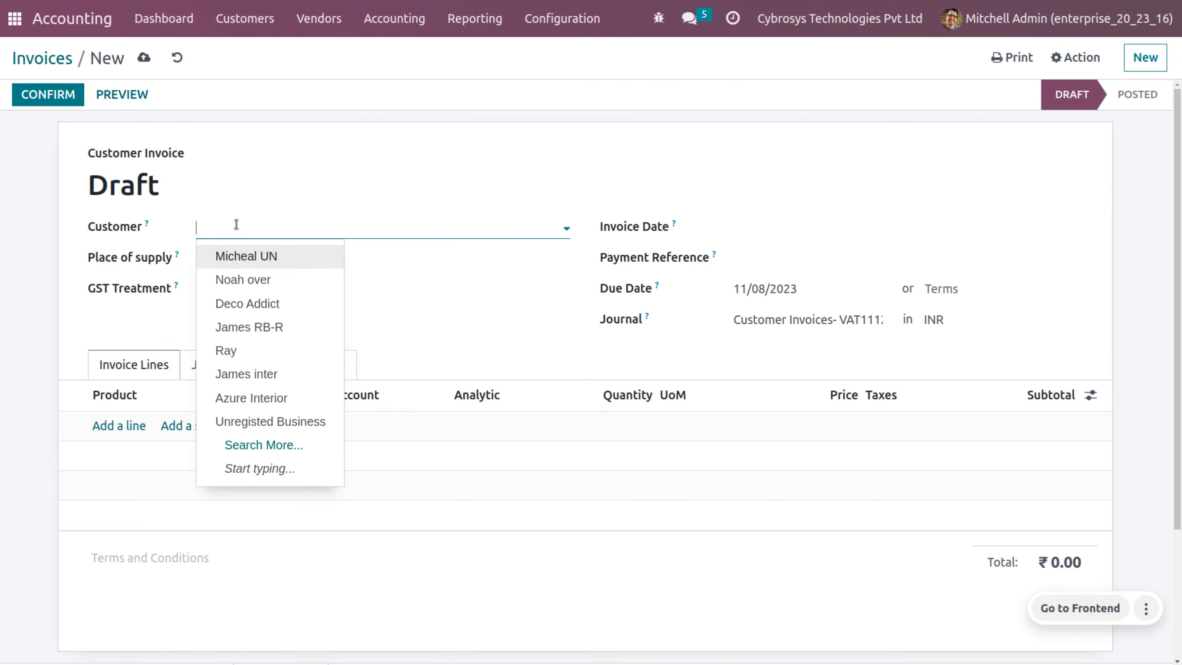
pyautogui.write('rug')
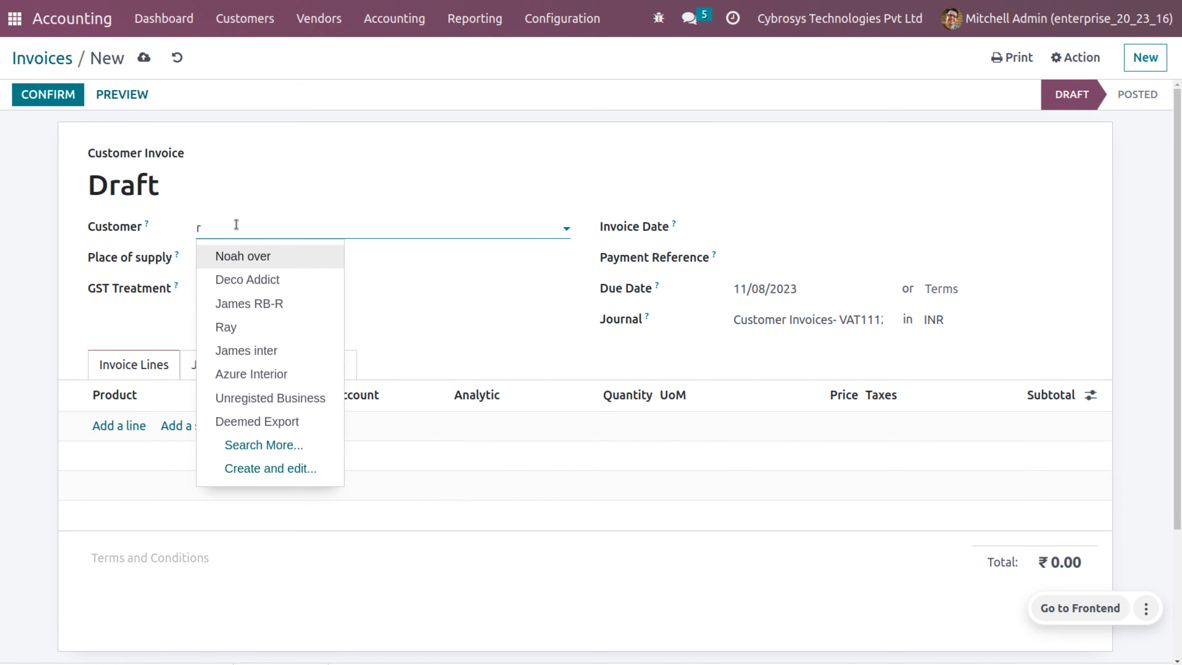
pyautogui.press('BackSpace')
pyautogui.press('BackSpace')
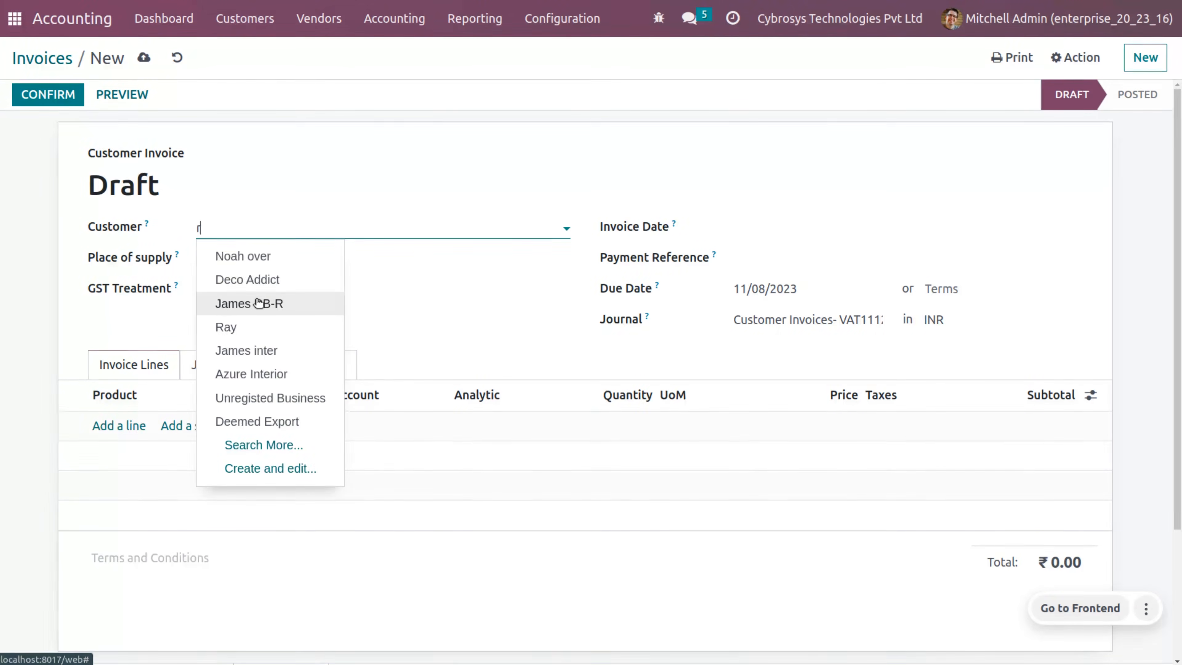
pyautogui.click(239, 444)
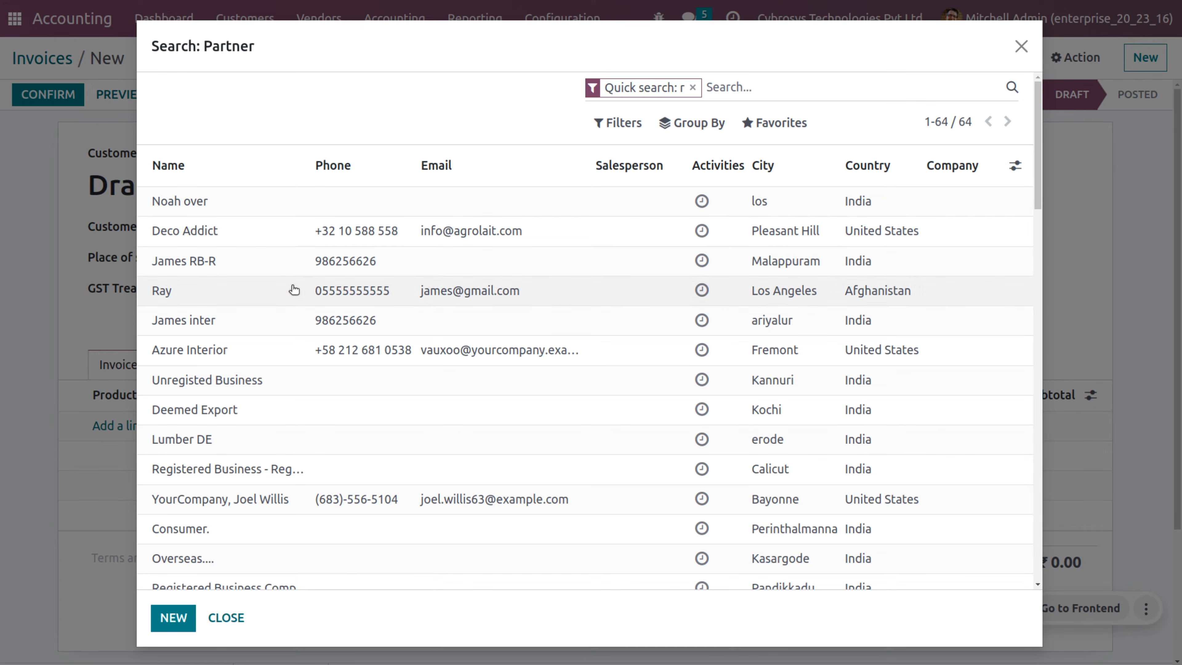
pyautogui.click(260, 470)
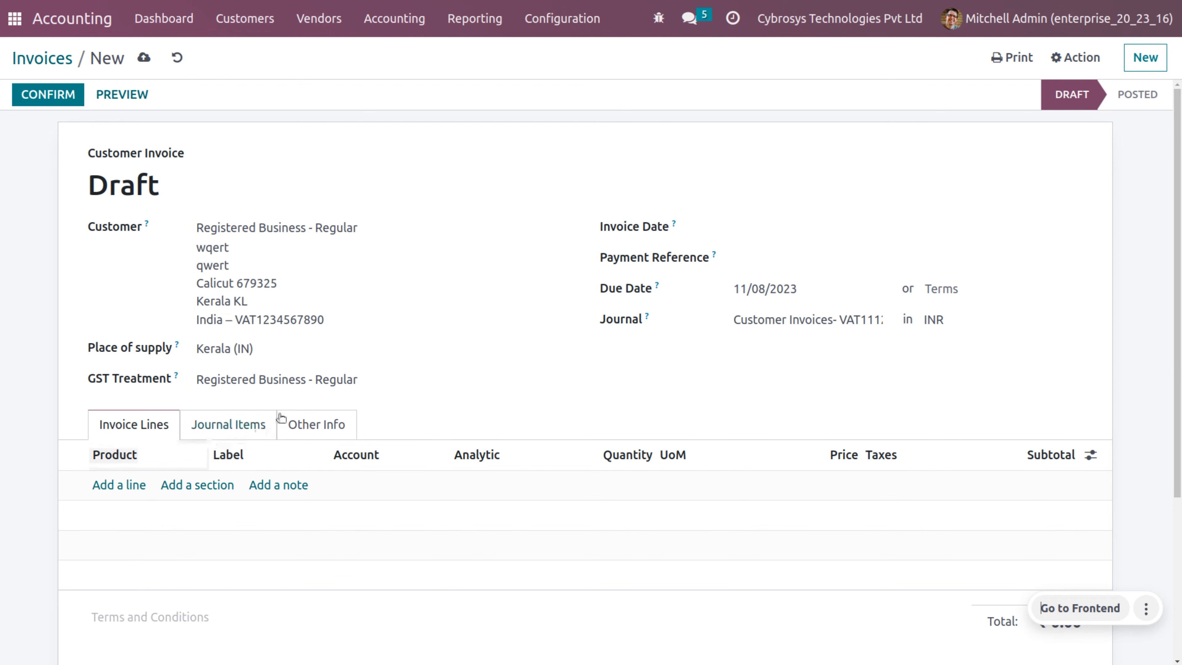
# Step: Add [DESK0005] Customizable Desk (Custom, White) at a price of 1750, then save and confirm the invoice
pyautogui.click(124, 484)
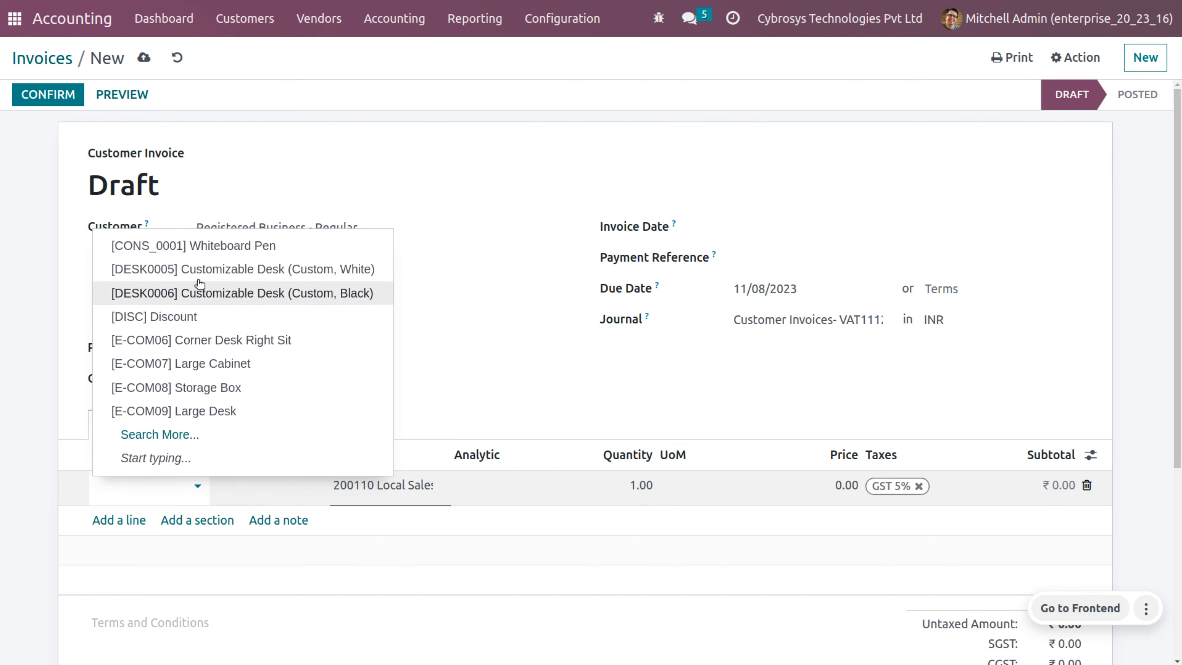
pyautogui.click(210, 276)
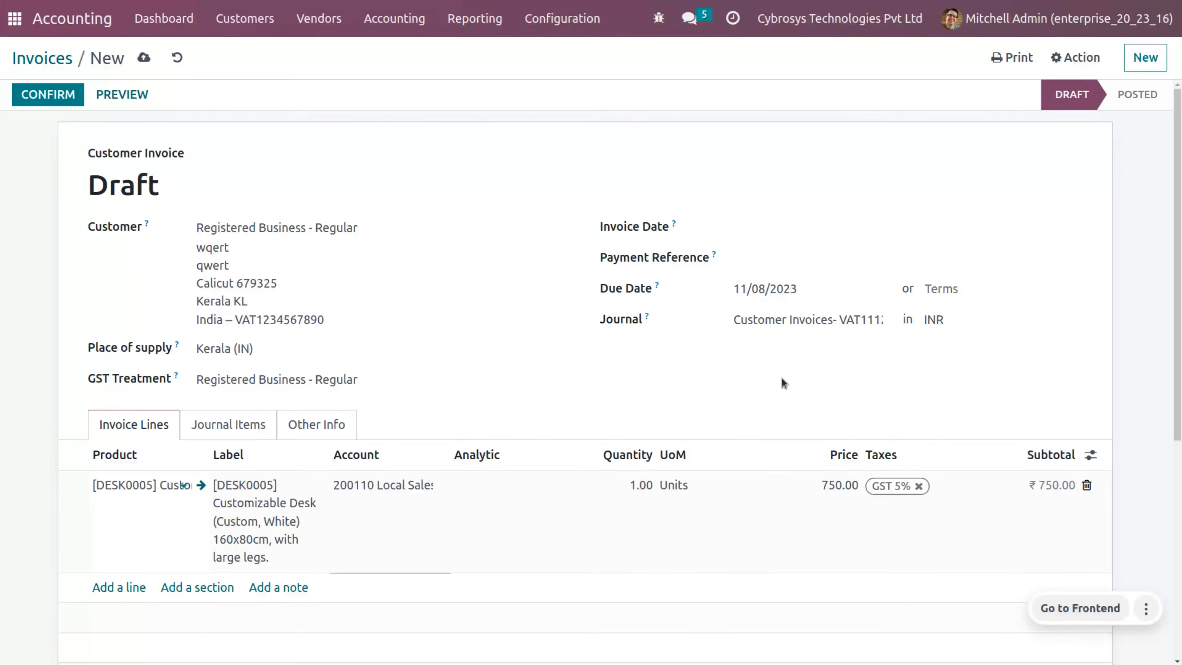
pyautogui.click(834, 493)
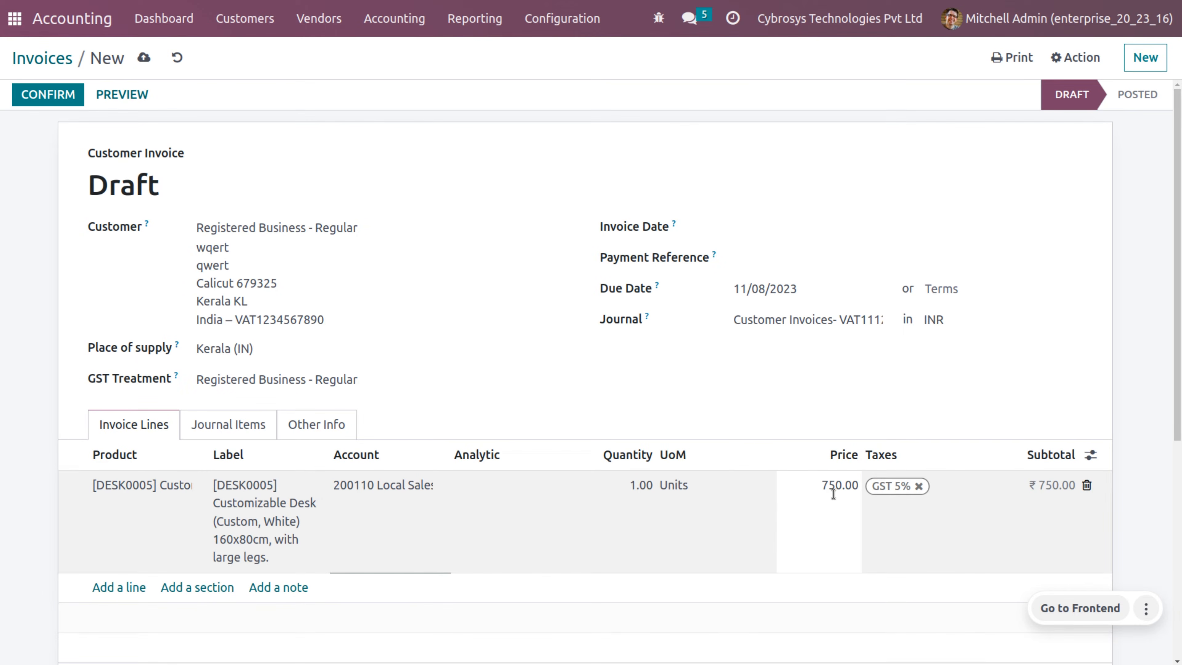
pyautogui.write('1')
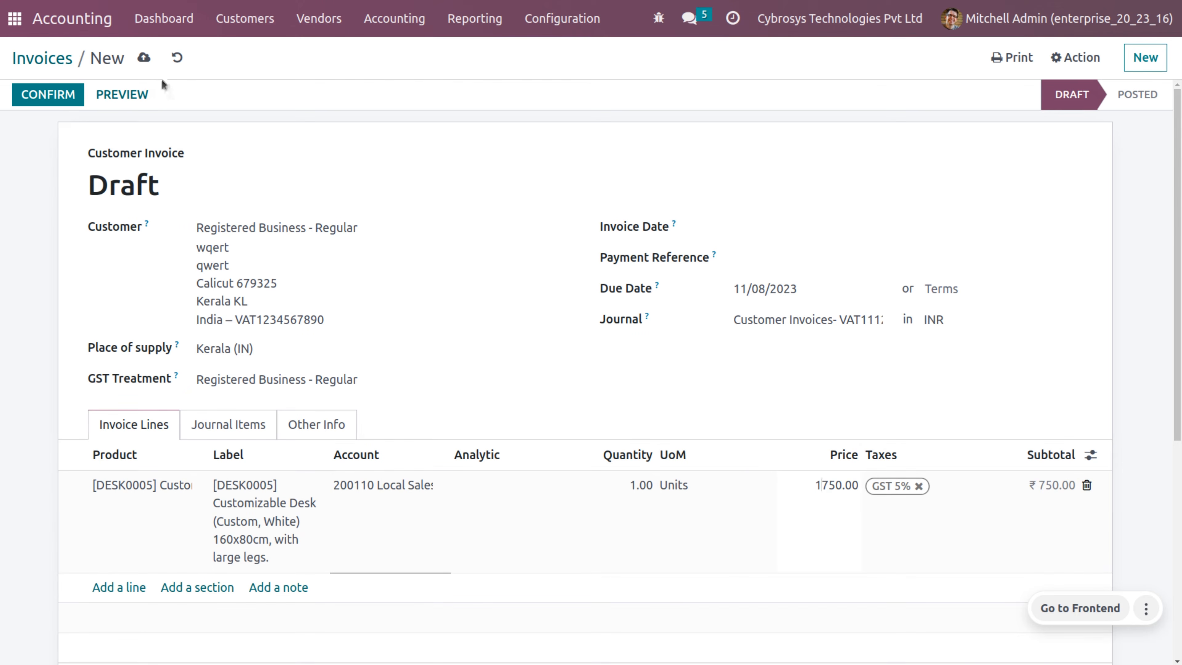
pyautogui.click(141, 58)
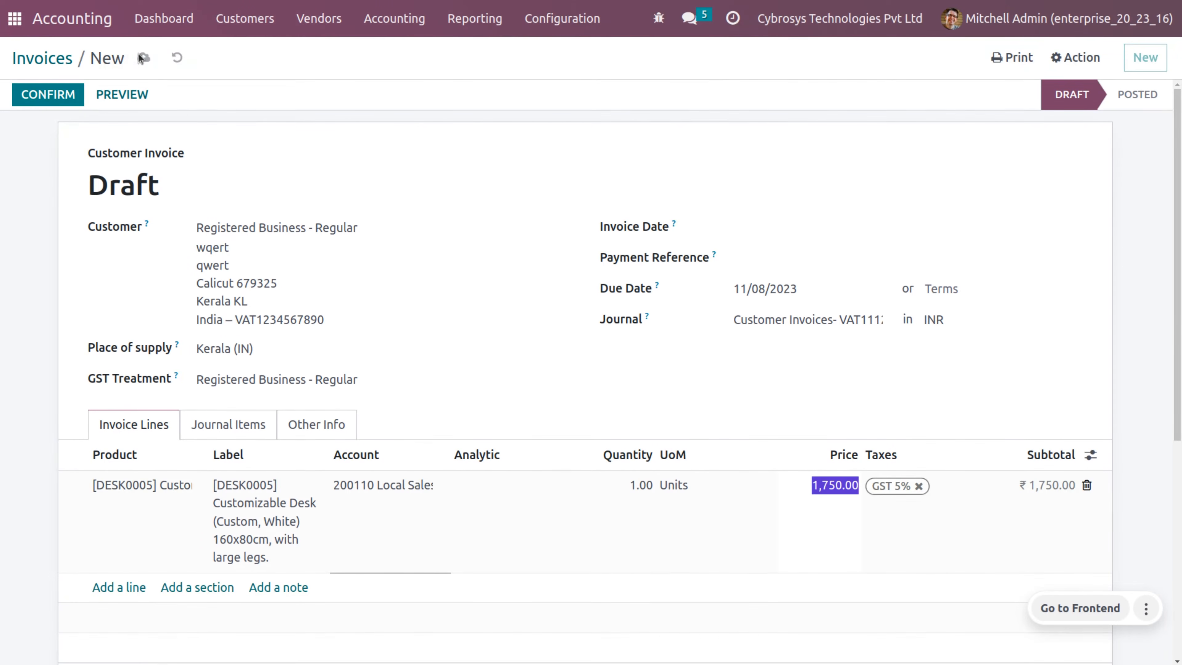
pyautogui.click(60, 98)
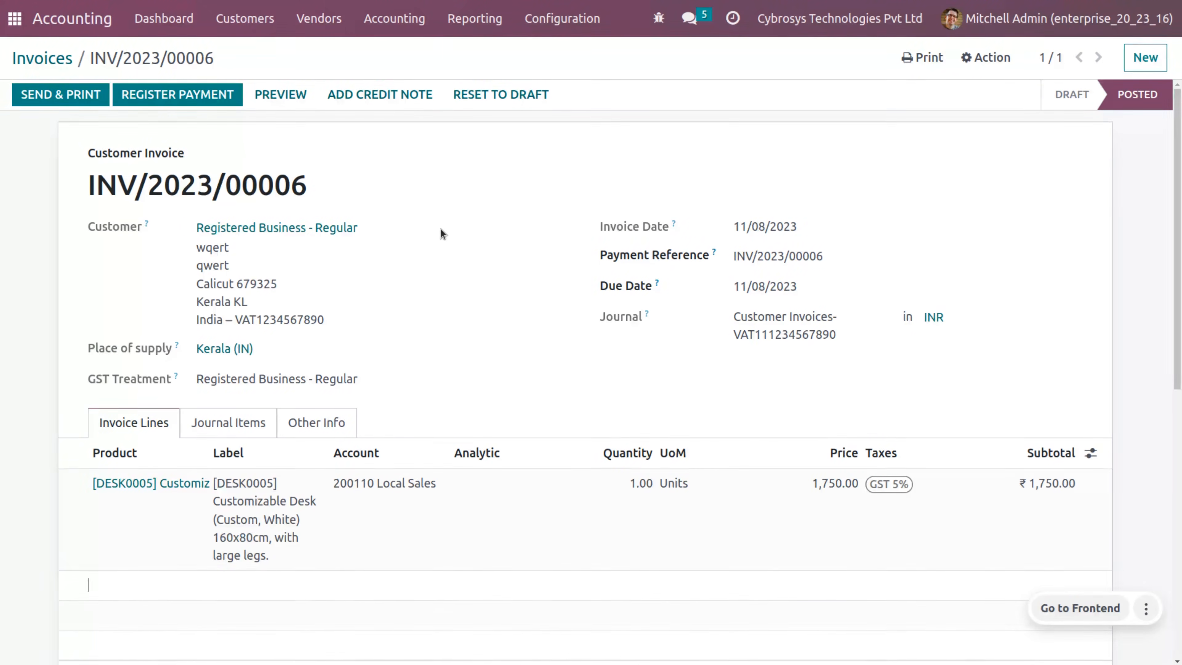
# Step: Reverse the invoice using Full refund and new draft invoice, reason "bad" and Journal Entry Date, then confirm the new draft invoice
pyautogui.click(361, 96)
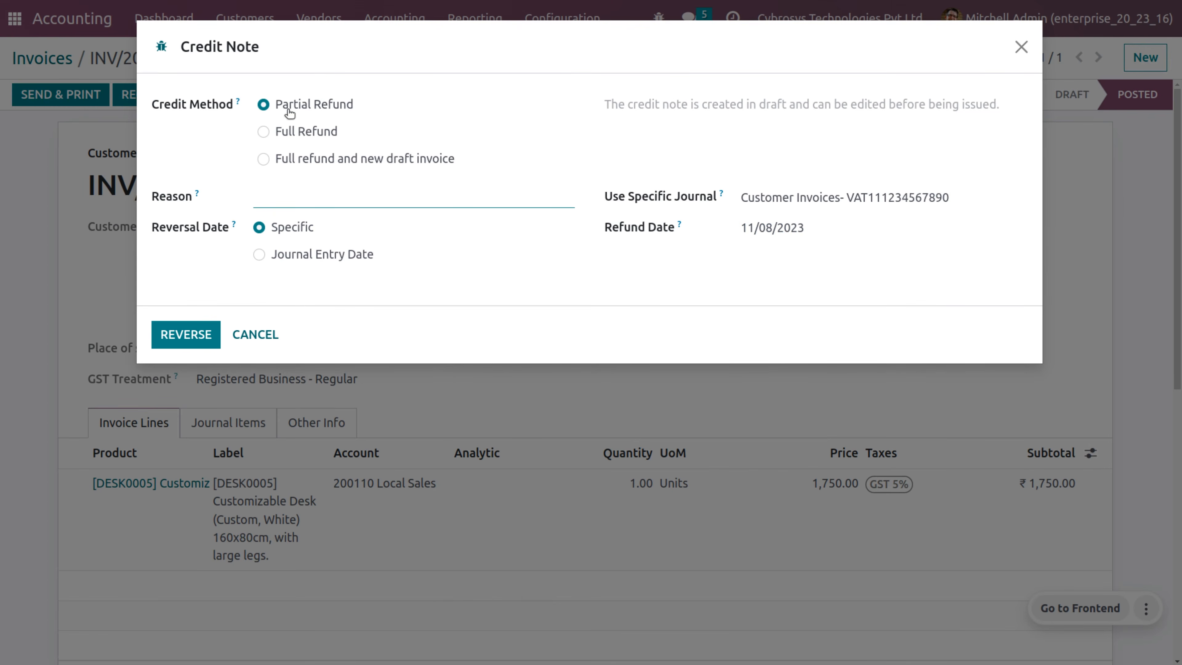
pyautogui.click(263, 159)
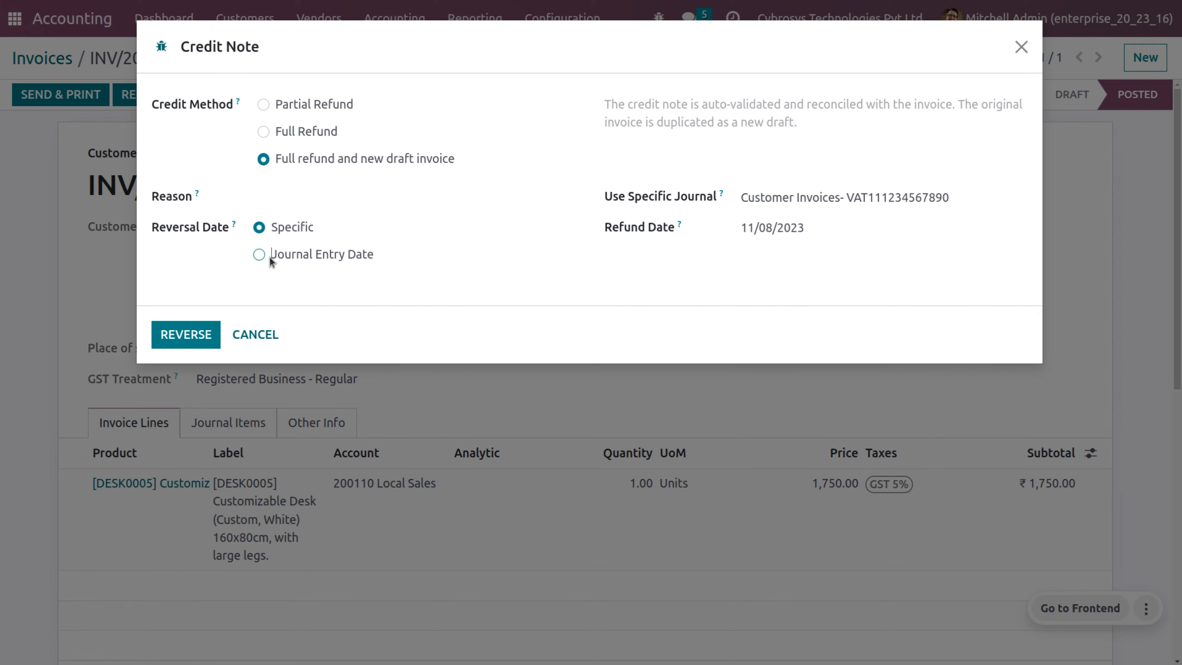
pyautogui.click(260, 254)
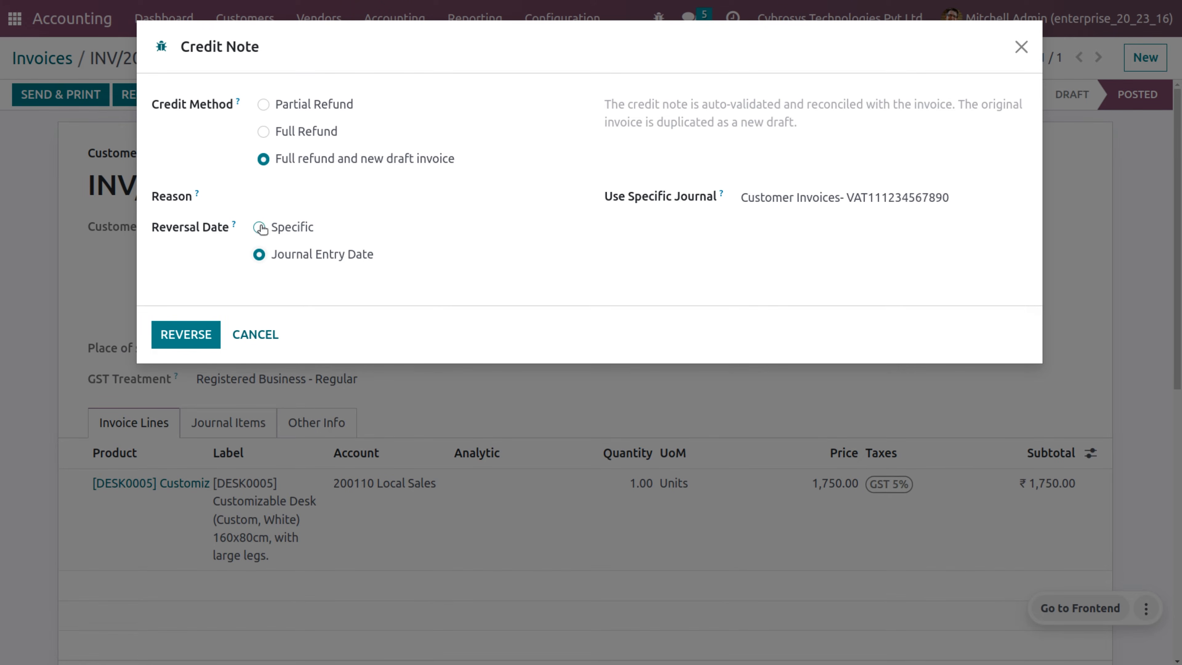
pyautogui.click(280, 201)
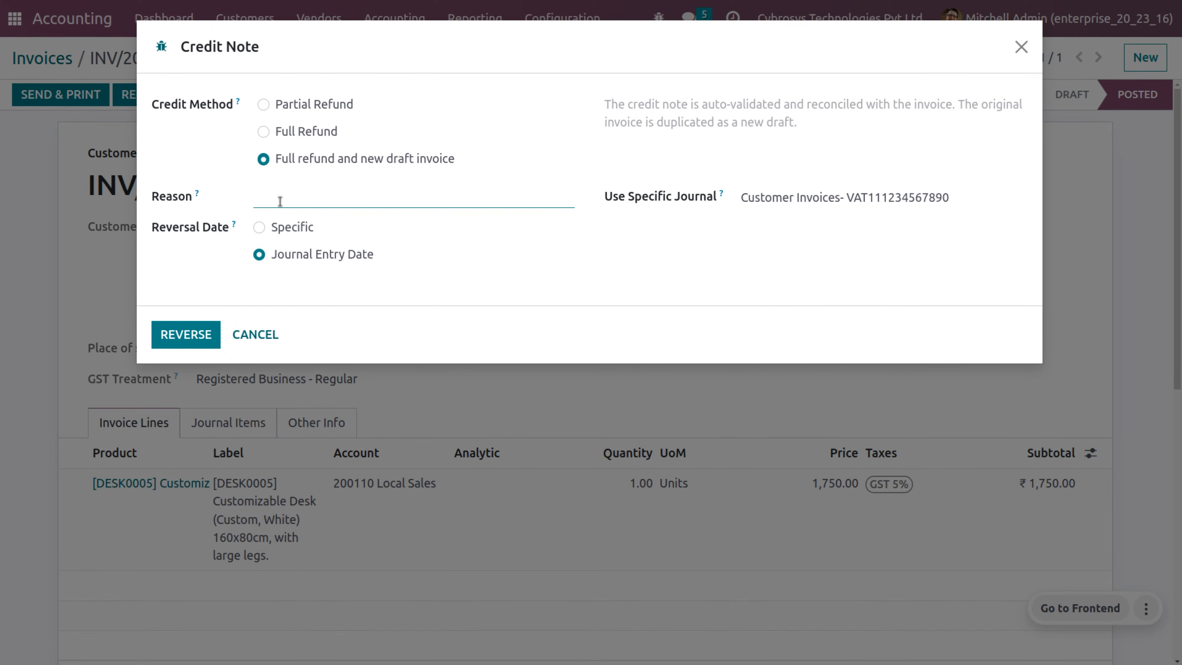
pyautogui.write('bad')
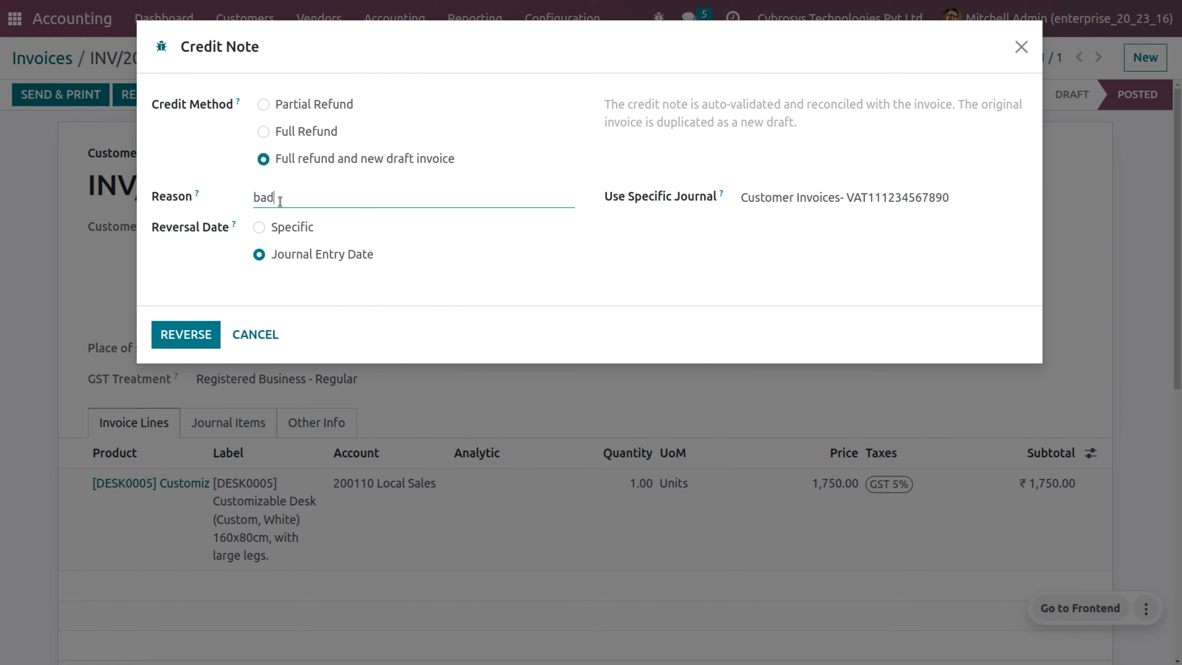
pyautogui.click(201, 339)
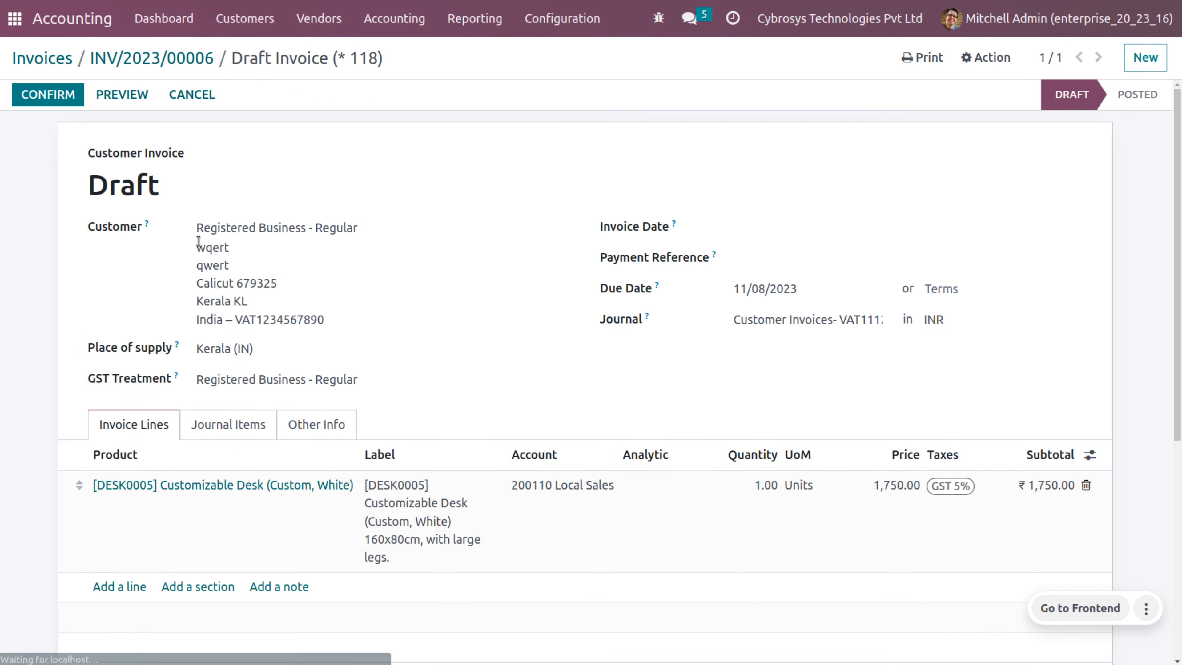
pyautogui.click(44, 94)
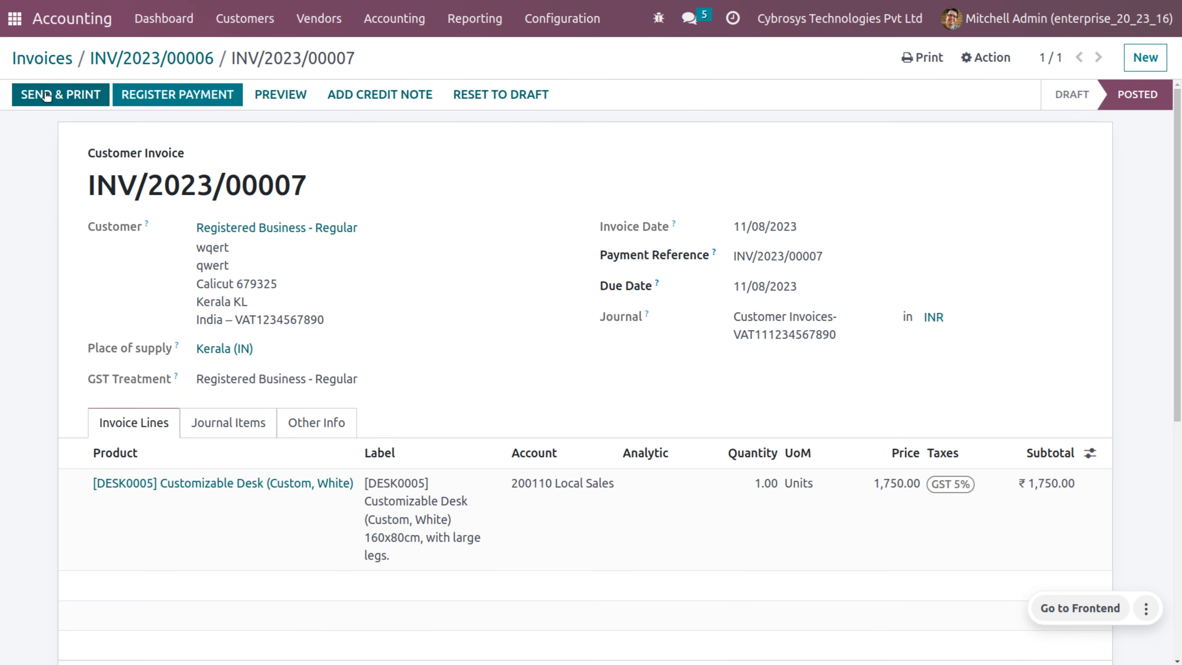
# Step: Open the GSTR-1 report and review the Credit/Debit Notes (Registered) amounts
pyautogui.click(452, 21)
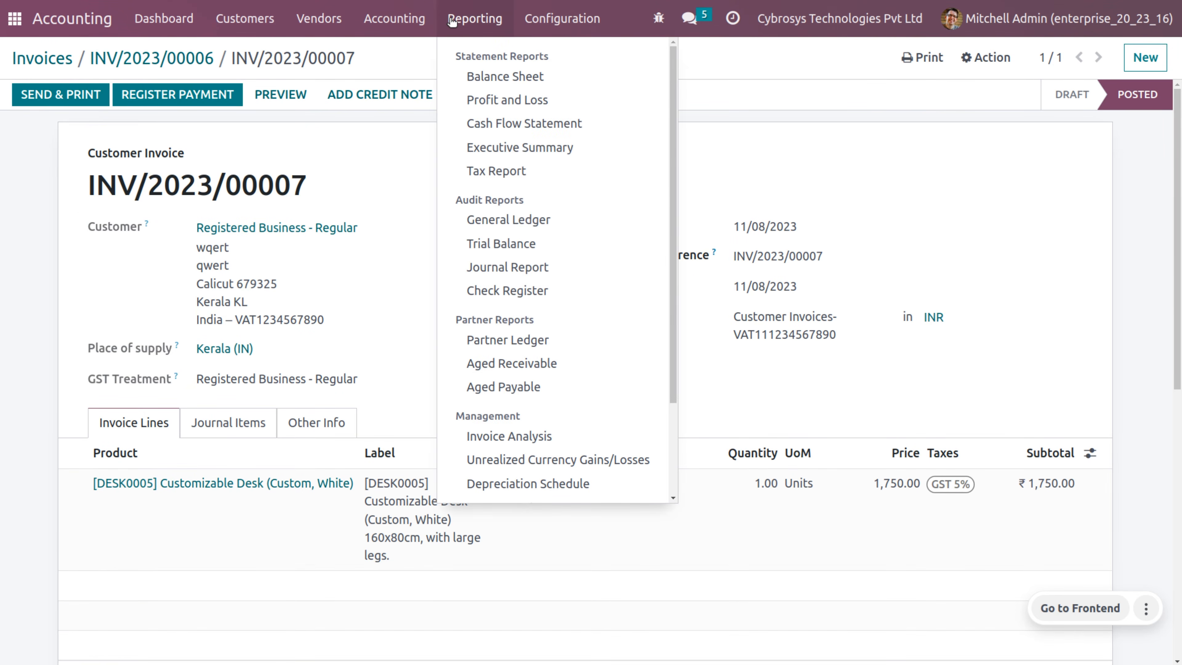
pyautogui.scroll(-3, 547, 365)
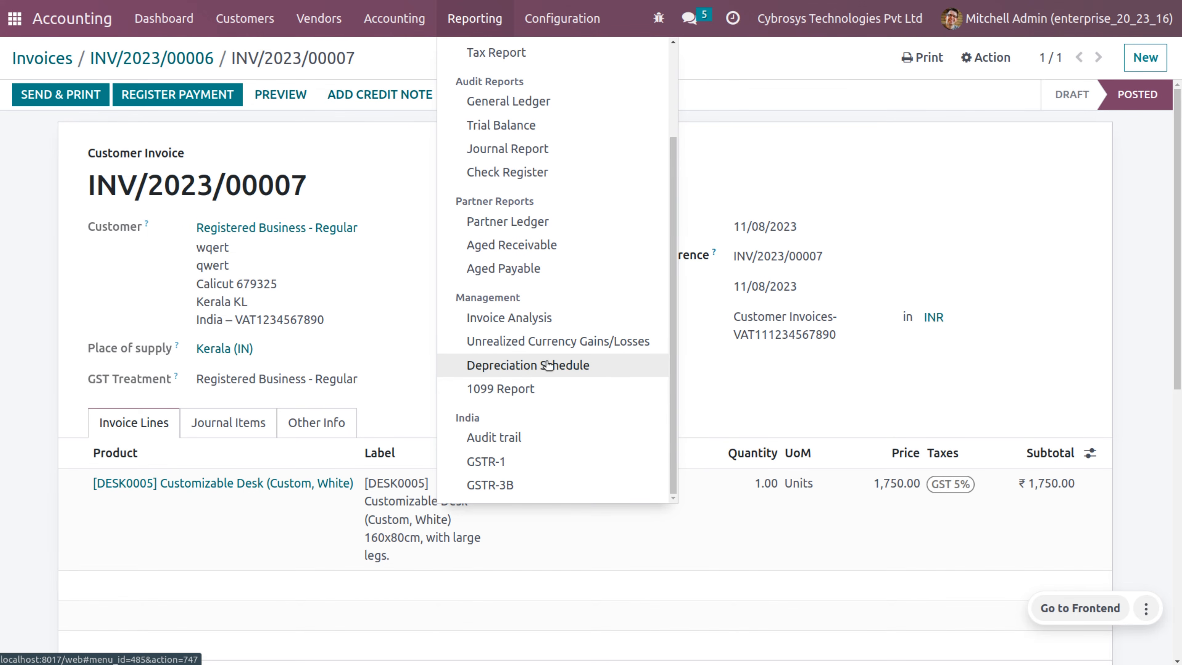
pyautogui.click(517, 467)
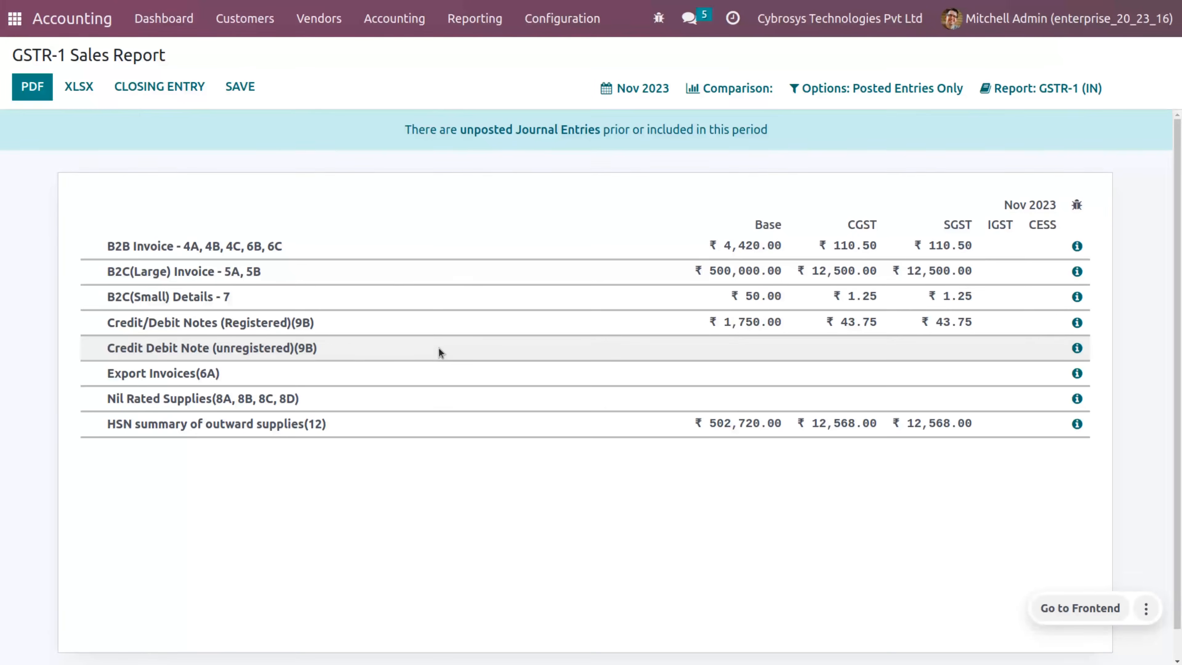
# Step: Start another customer invoice with Unregisted Business as the customer
pyautogui.click(241, 21)
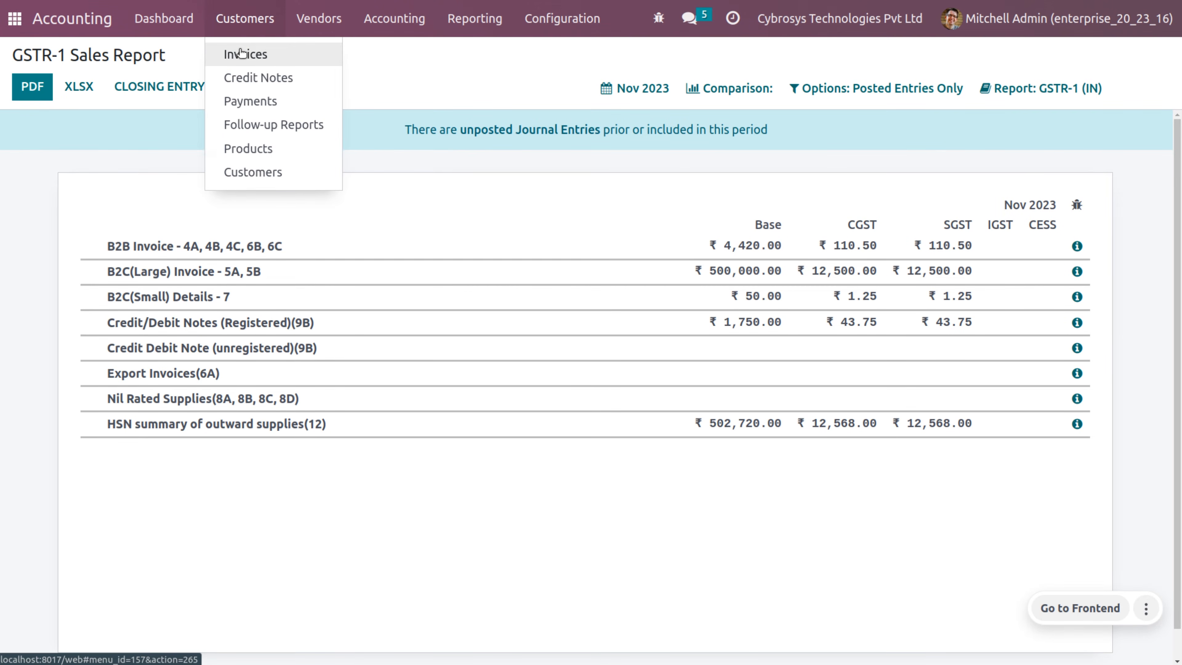
pyautogui.click(241, 53)
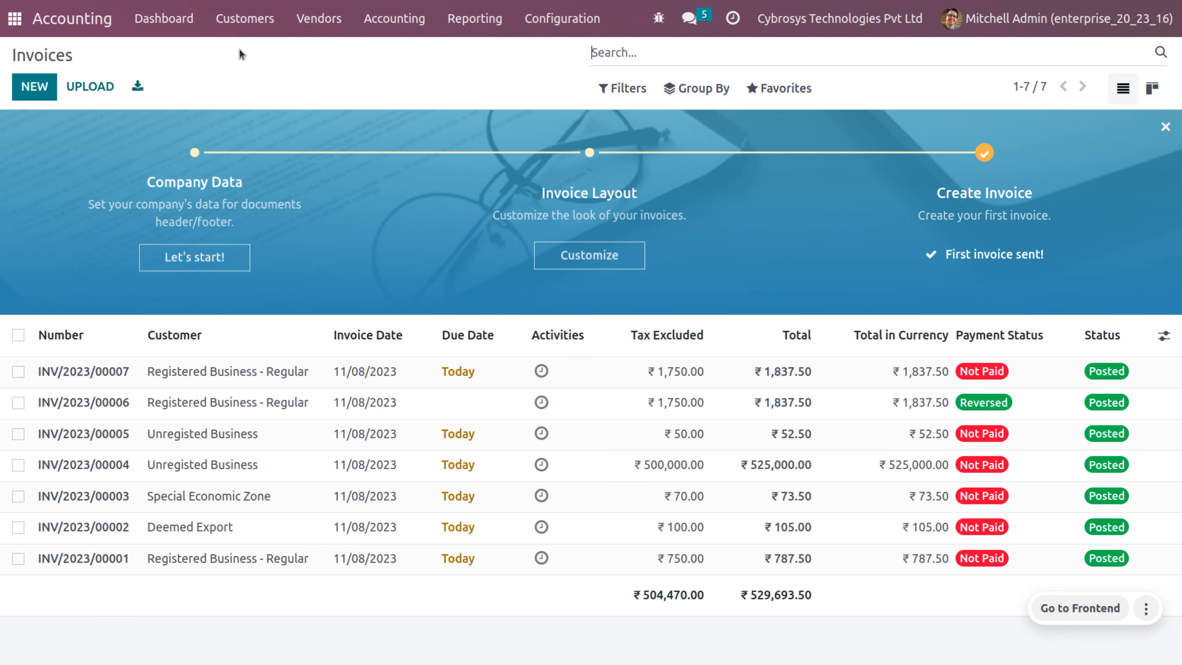
pyautogui.click(55, 86)
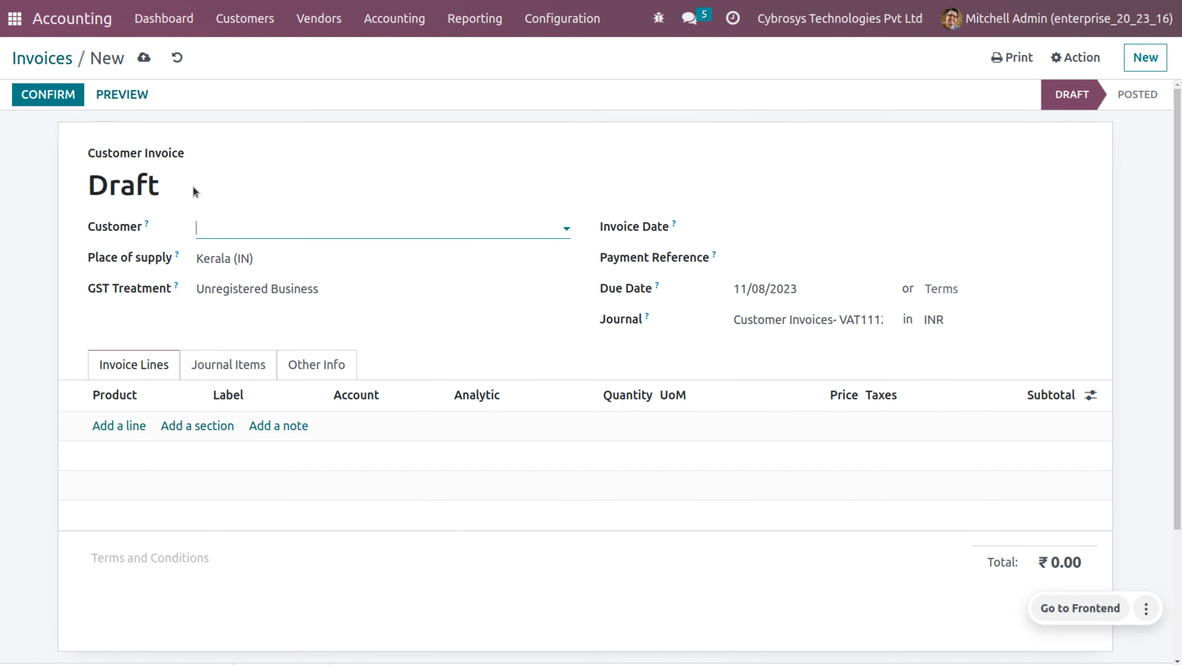
pyautogui.click(220, 230)
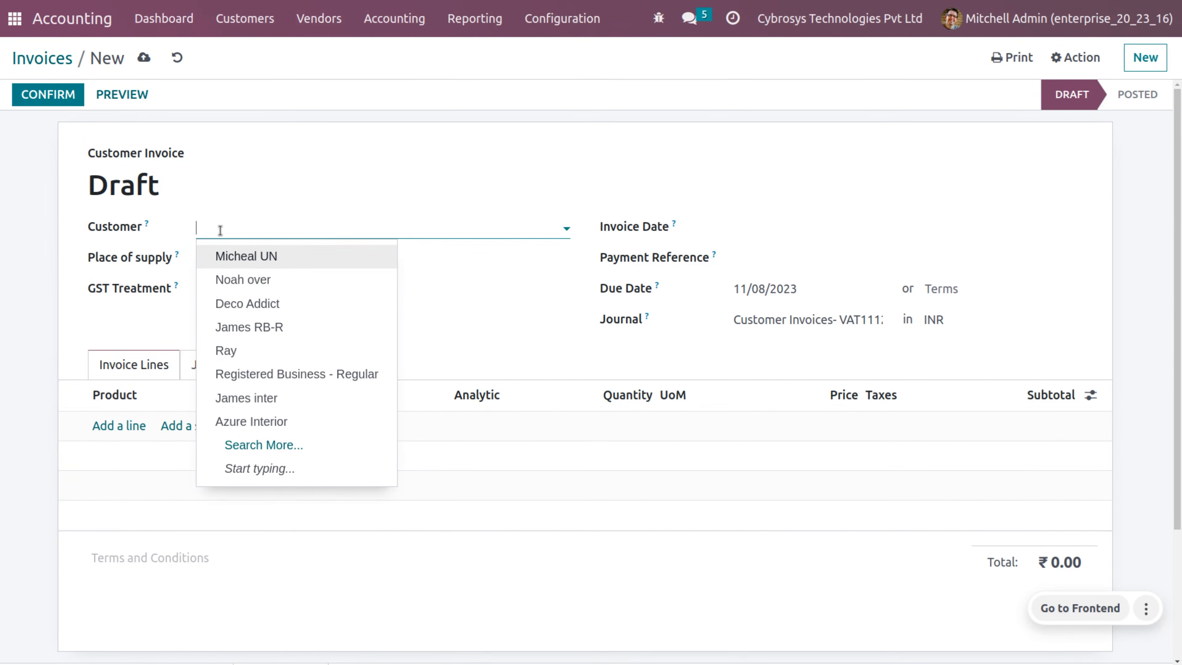
pyautogui.write('un')
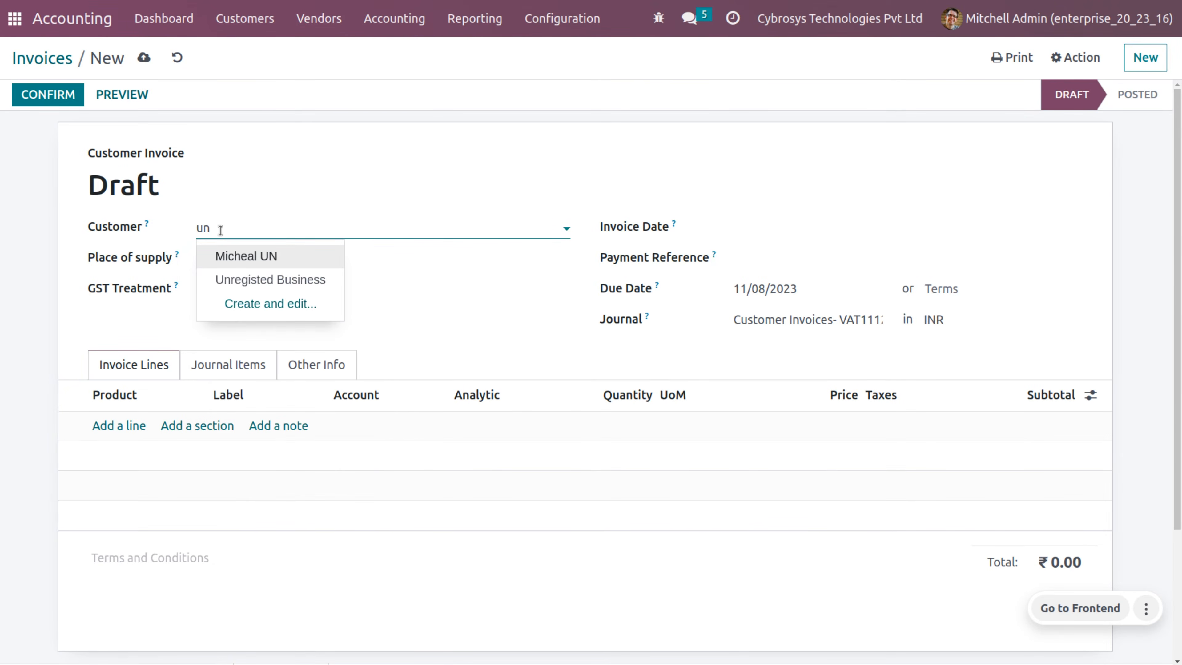
pyautogui.press('Down')
pyautogui.press('Return')
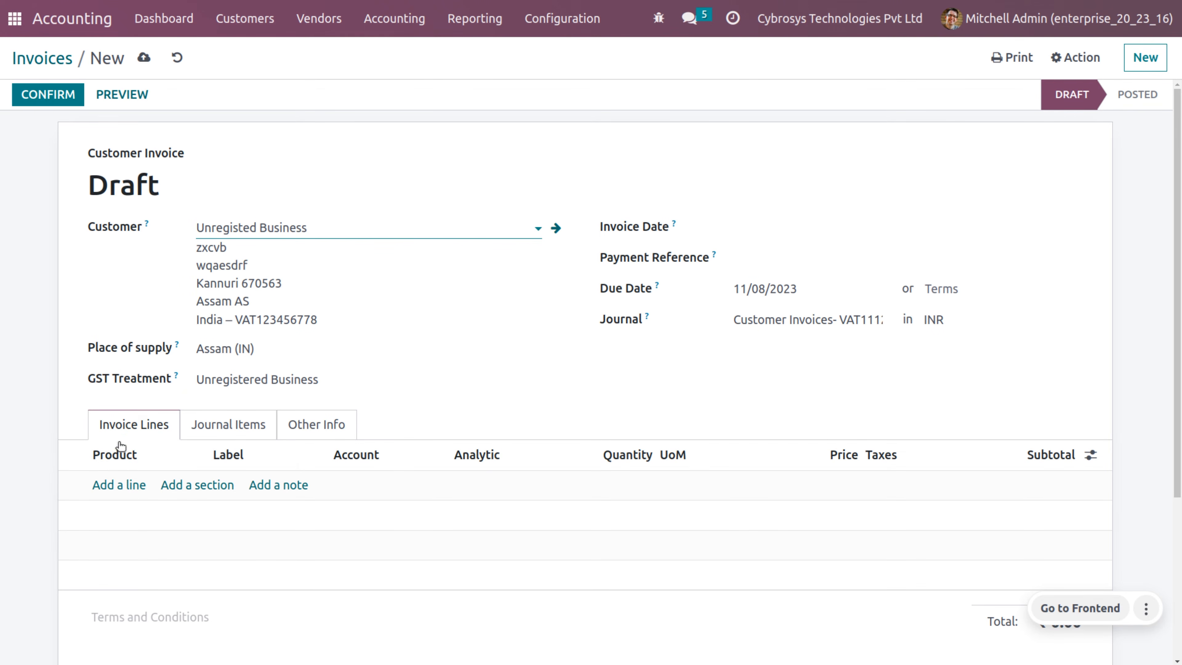
# Step: Add [DESK0005] Customizable Desk (Custom, White) to the Unregisted Business invoice at a price of 400000
pyautogui.click(133, 484)
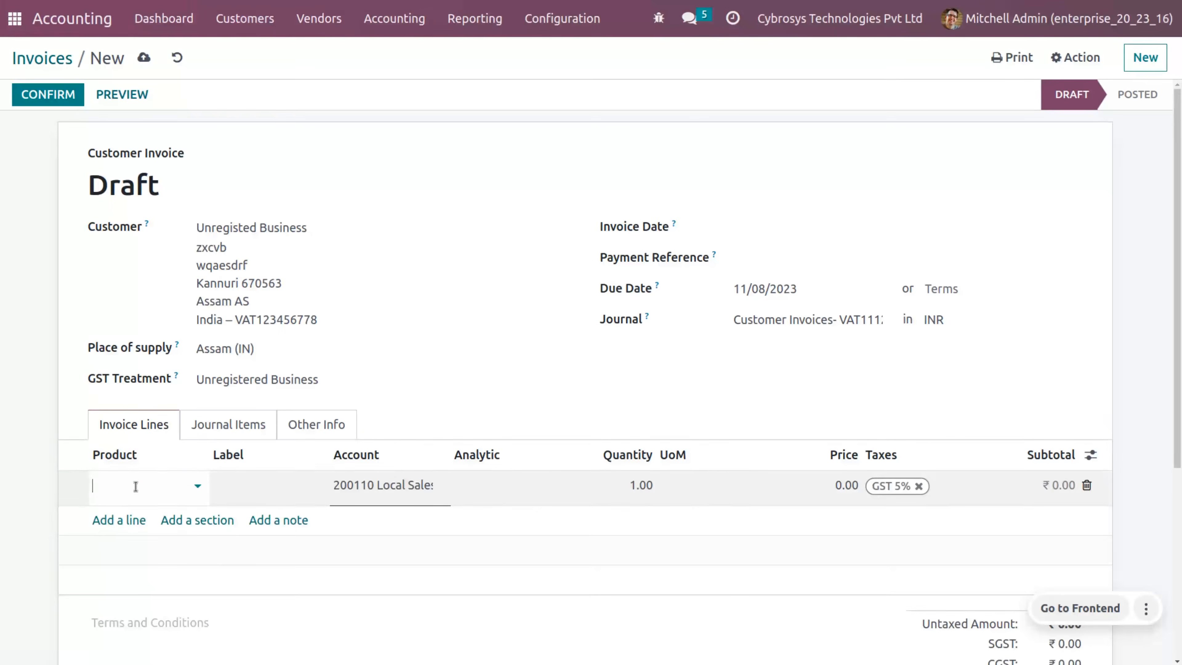
pyautogui.click(135, 486)
pyautogui.click(221, 269)
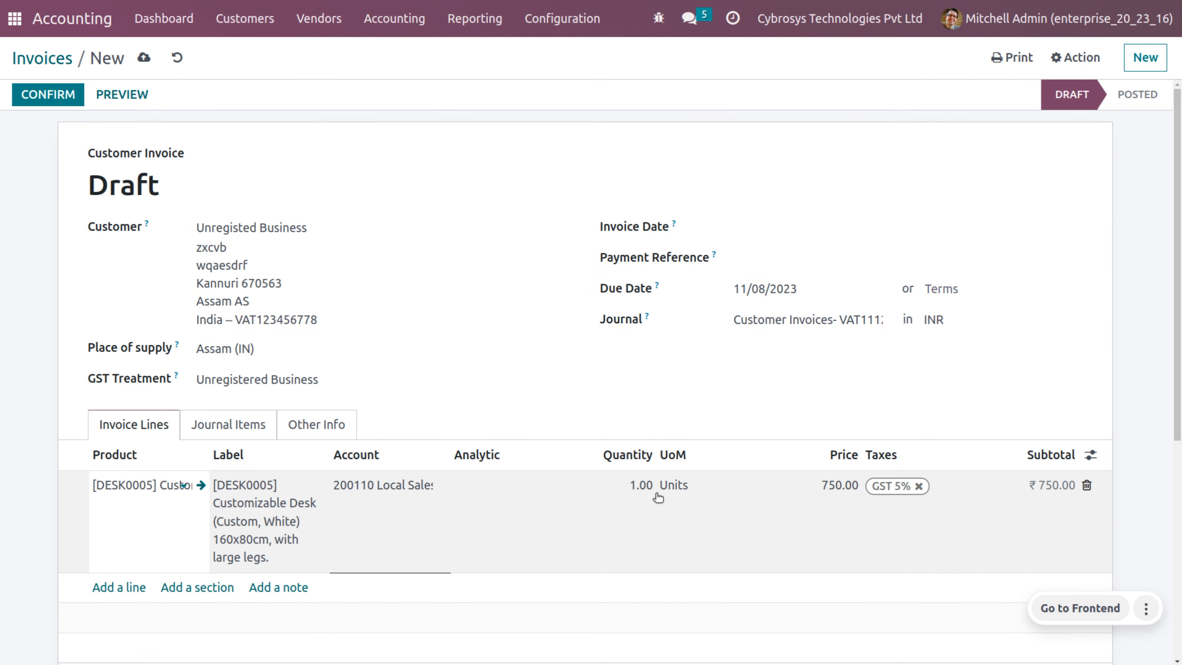
pyautogui.click(658, 497)
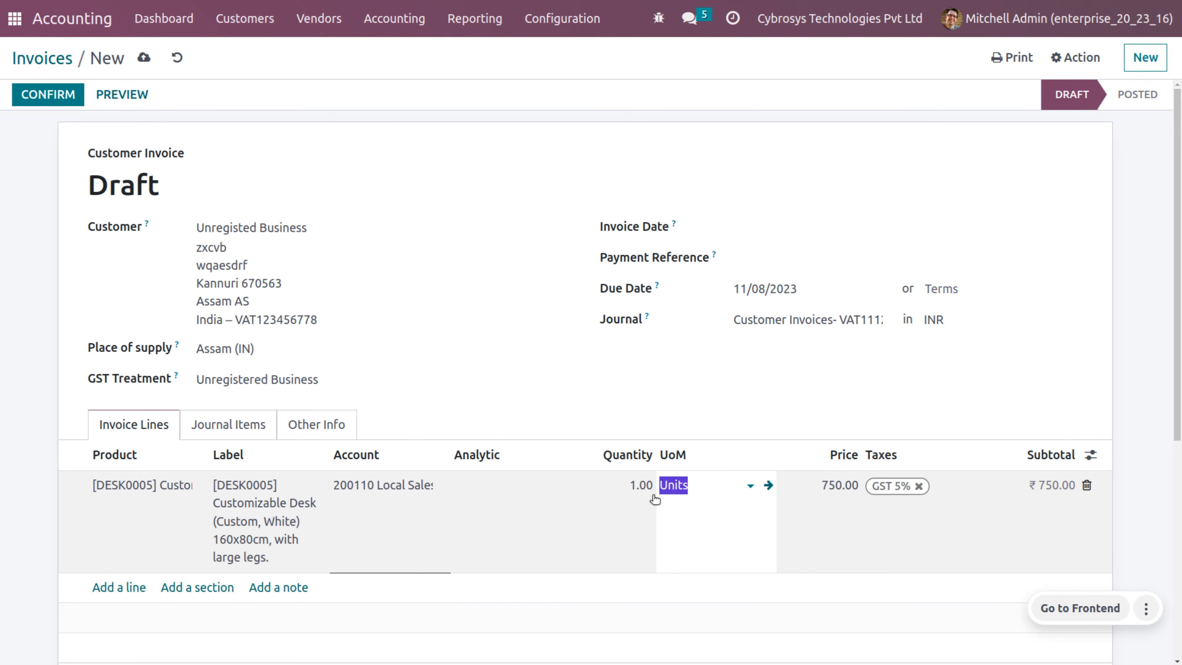
pyautogui.click(654, 496)
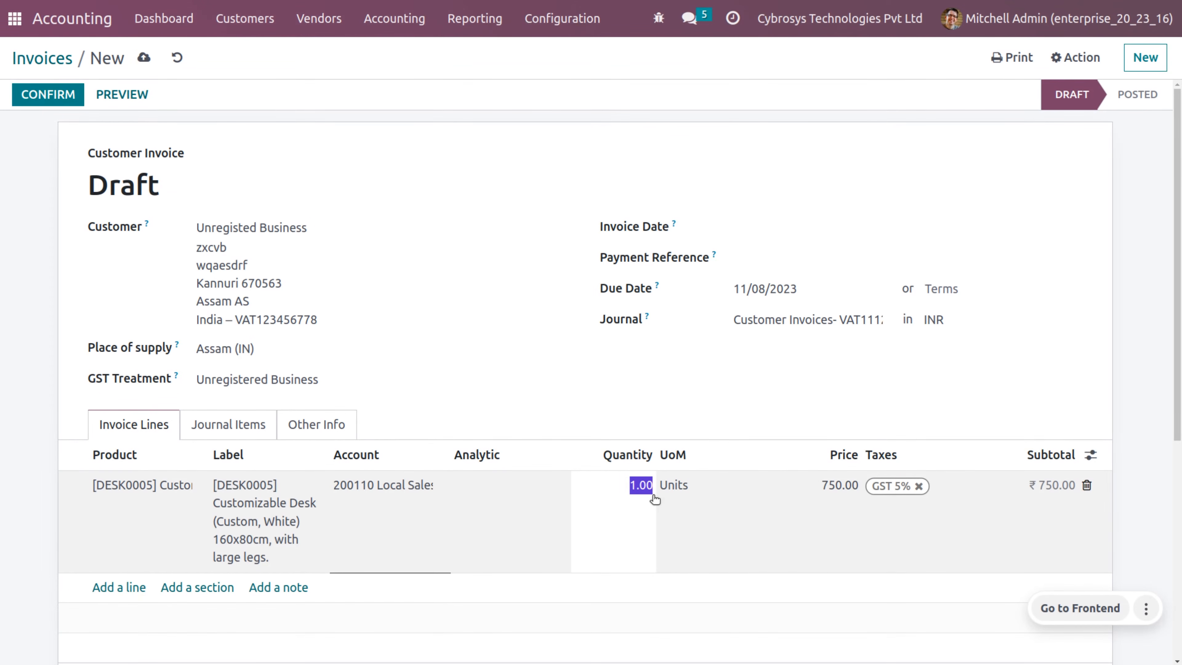
pyautogui.click(845, 507)
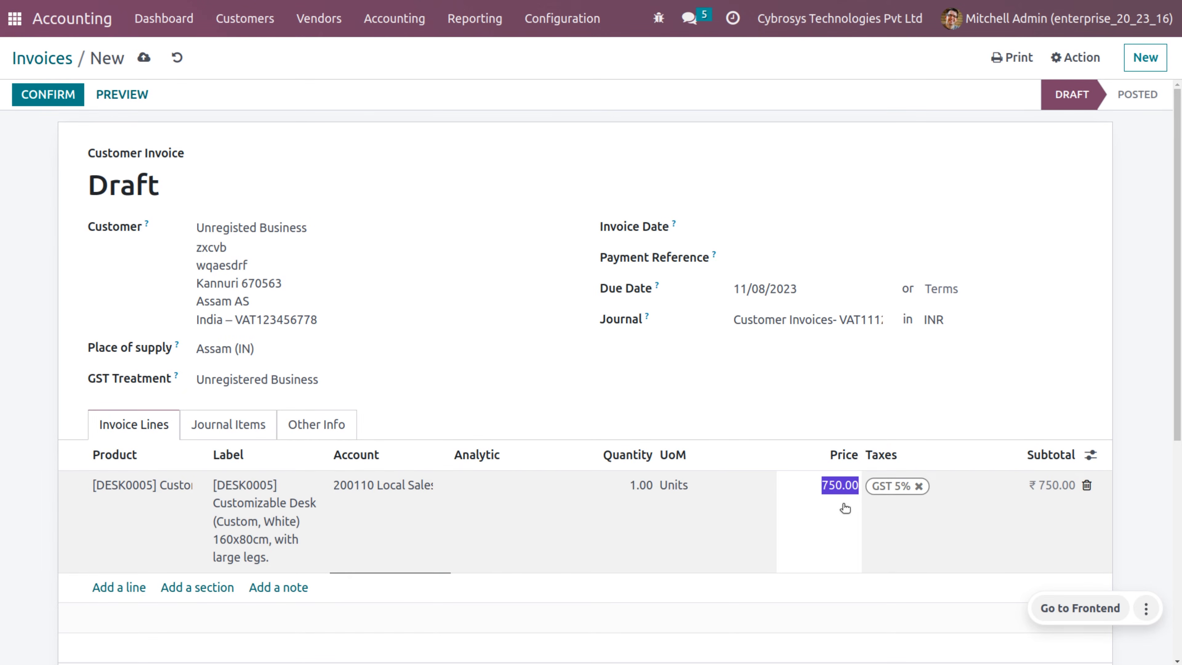
pyautogui.press('BackSpace')
pyautogui.write('400000')
pyautogui.click(843, 505)
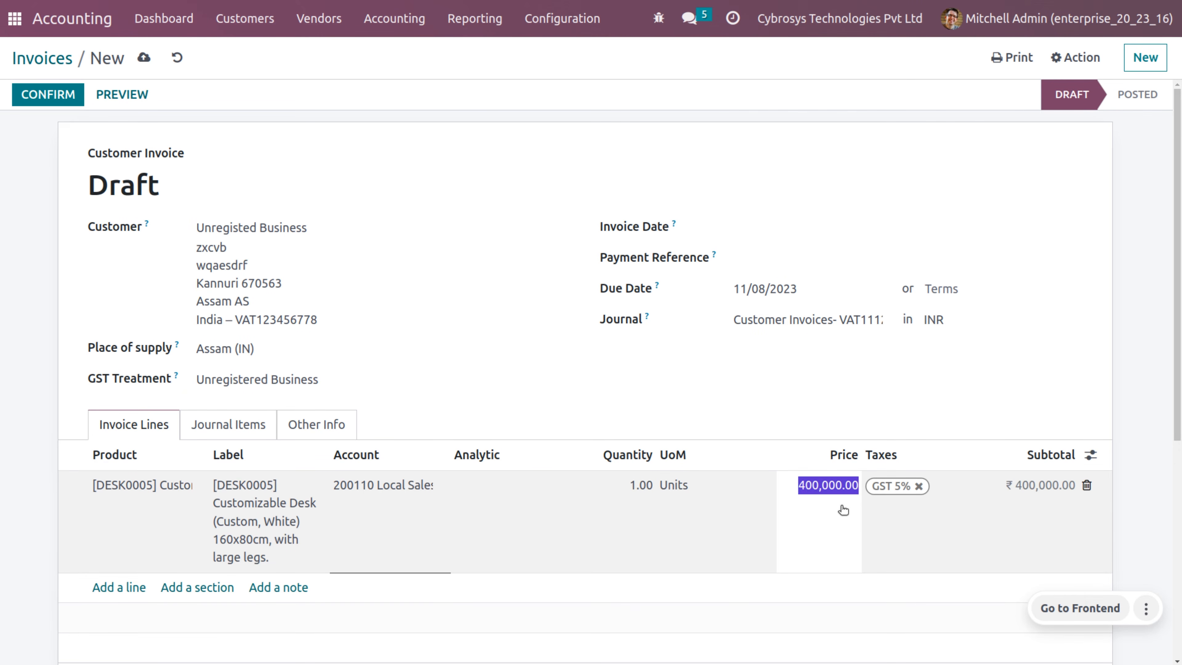
# Step: Set the Unregisted Business invoice's GST Treatment to Overseas, and save and confirm the invoice
pyautogui.click(619, 436)
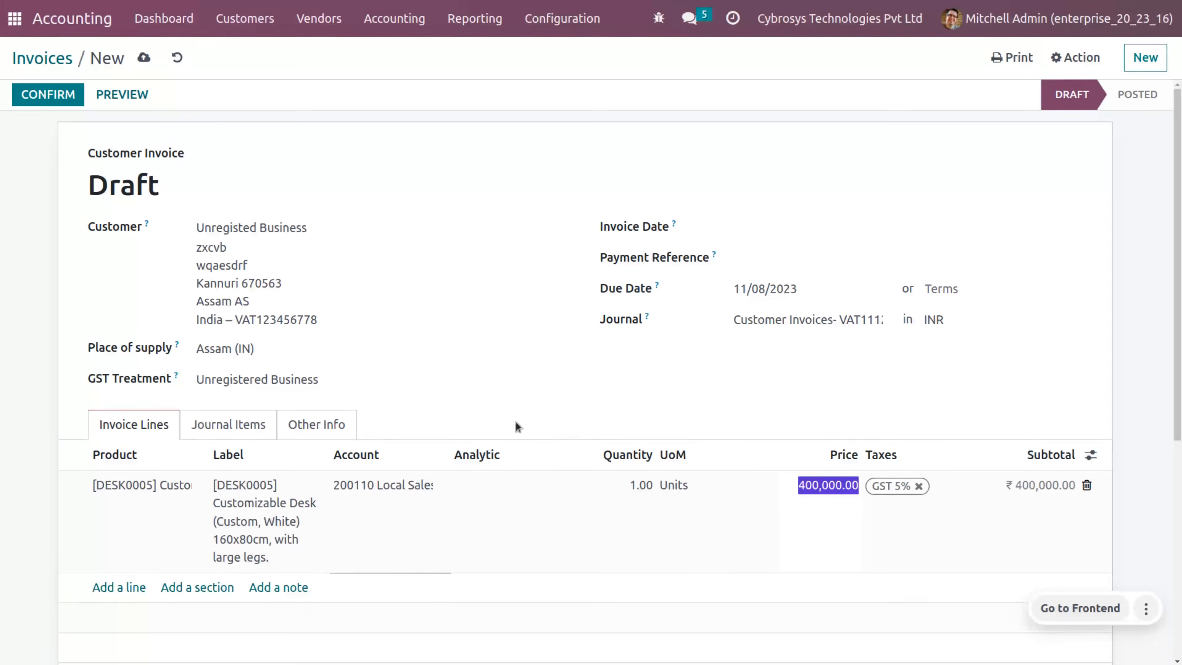
pyautogui.click(379, 386)
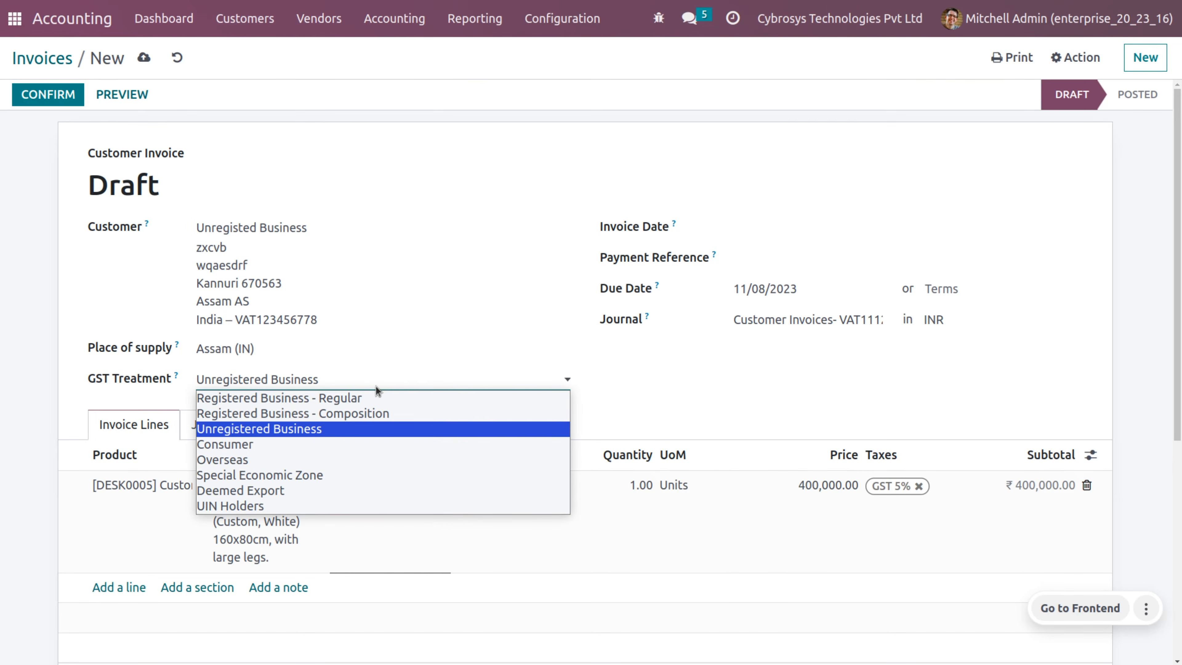
pyautogui.click(273, 463)
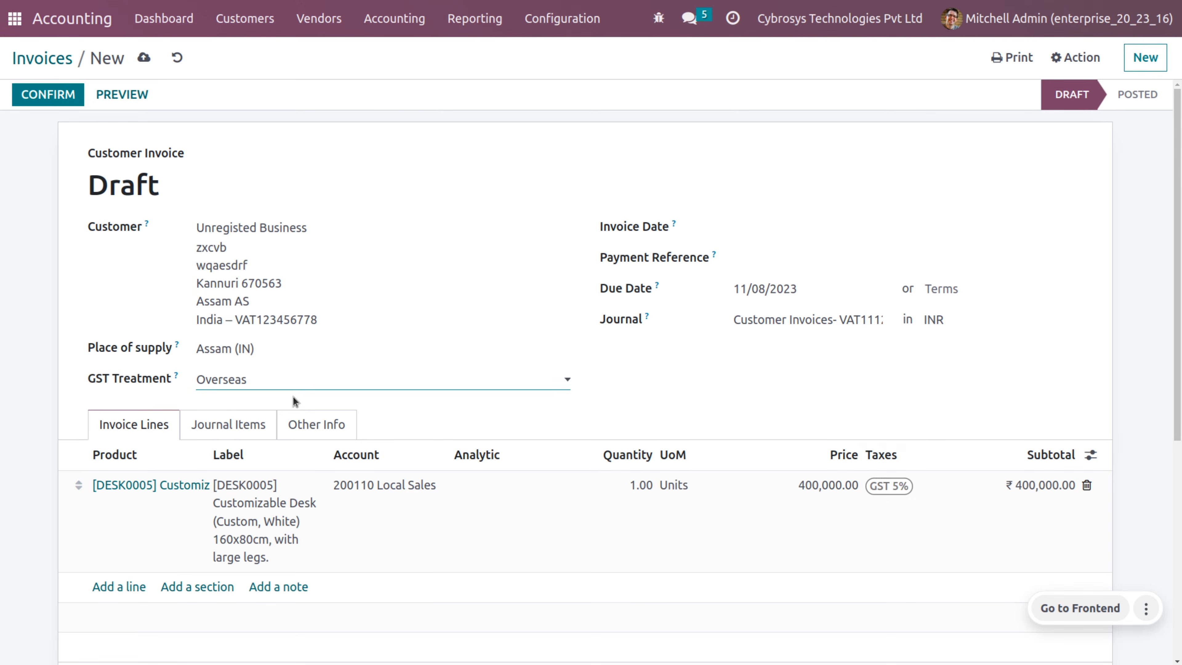
pyautogui.click(146, 64)
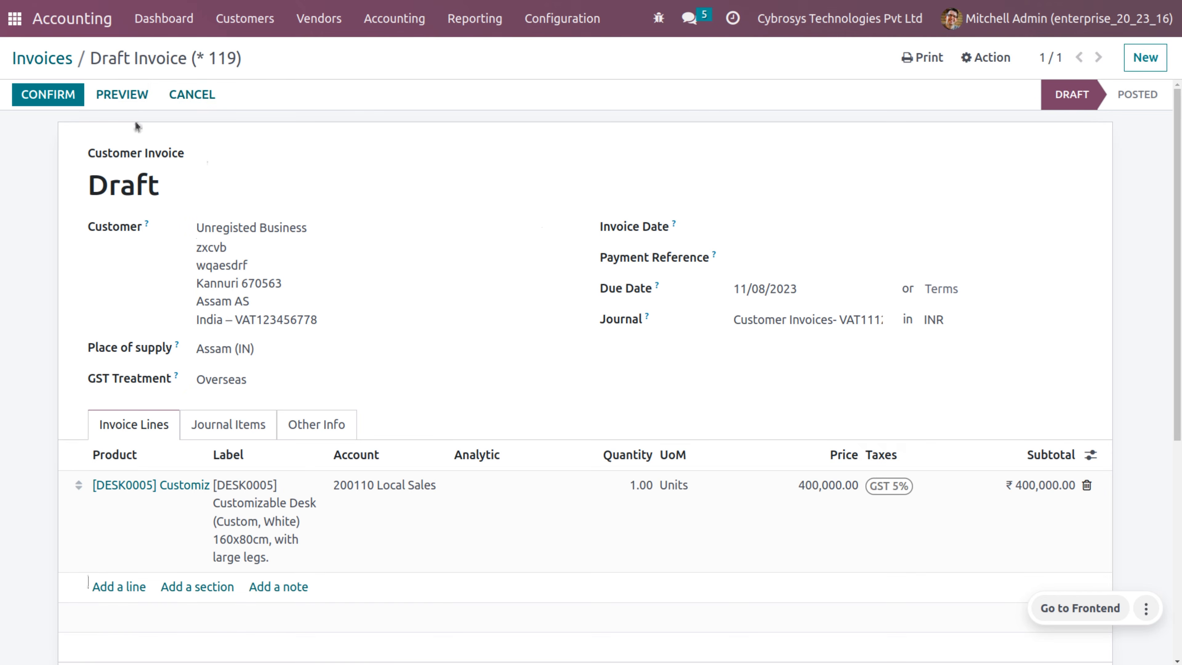
pyautogui.click(69, 95)
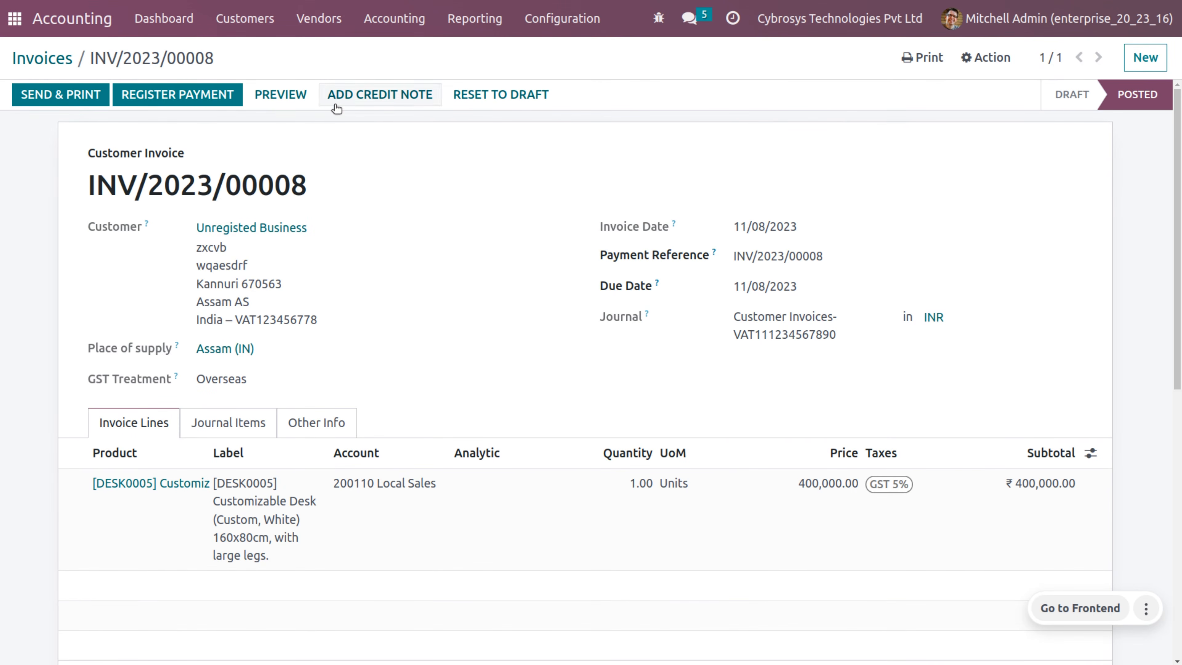
# Step: Reverse the Overseas-treatment invoice with Full refund and new draft invoice, reason "bad" and Journal Entry Date, and confirm the new draft
pyautogui.click(365, 96)
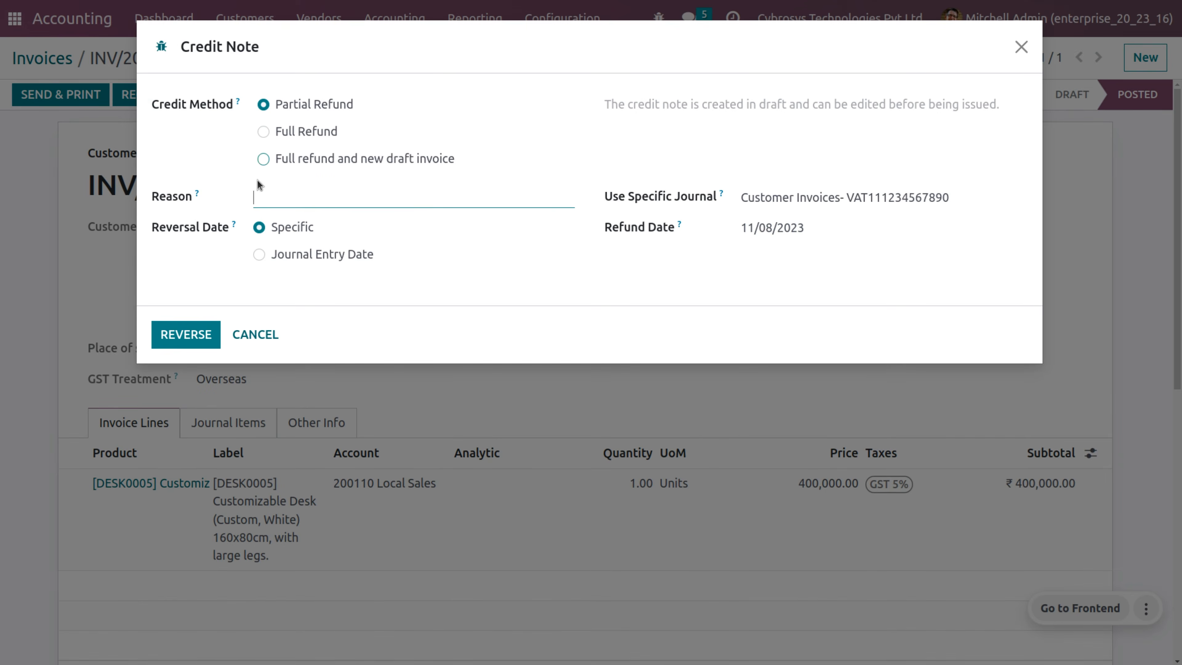
pyautogui.click(263, 159)
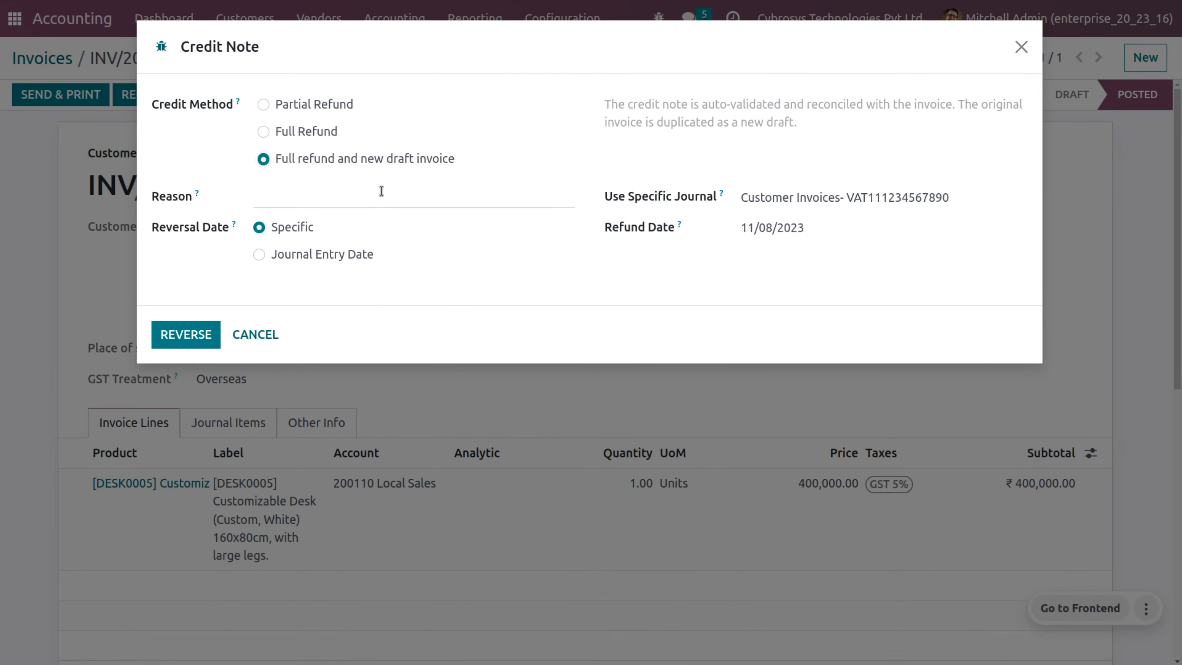
pyautogui.click(382, 203)
pyautogui.write('bad')
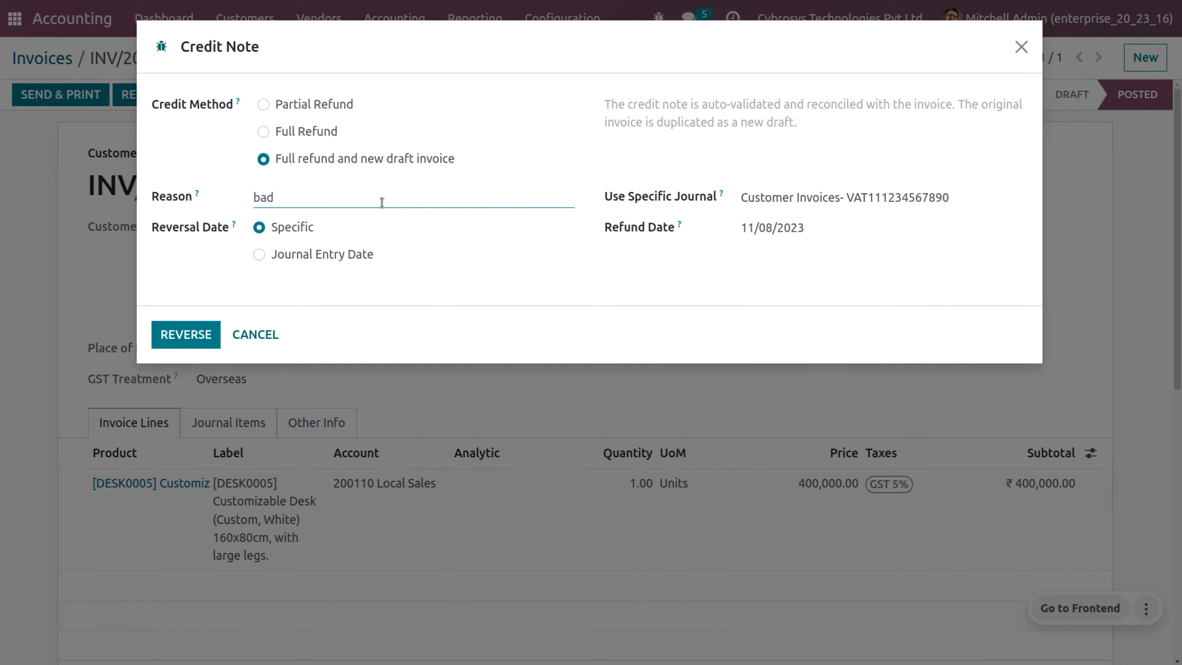
pyautogui.click(324, 258)
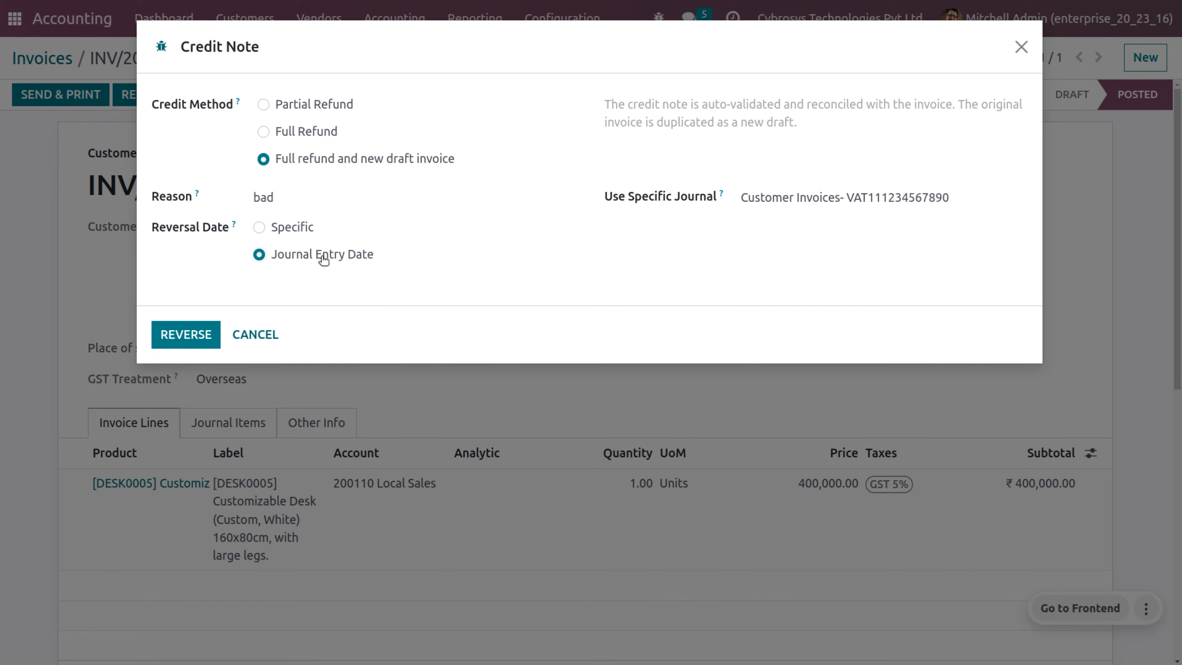
pyautogui.click(182, 338)
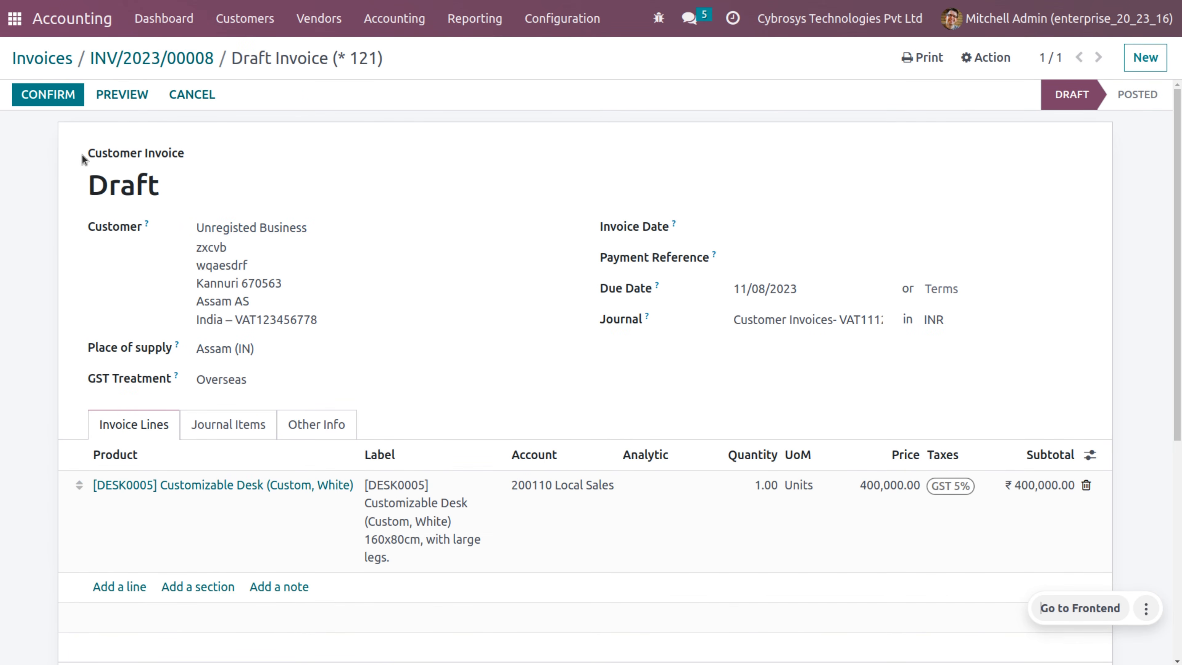
pyautogui.click(50, 99)
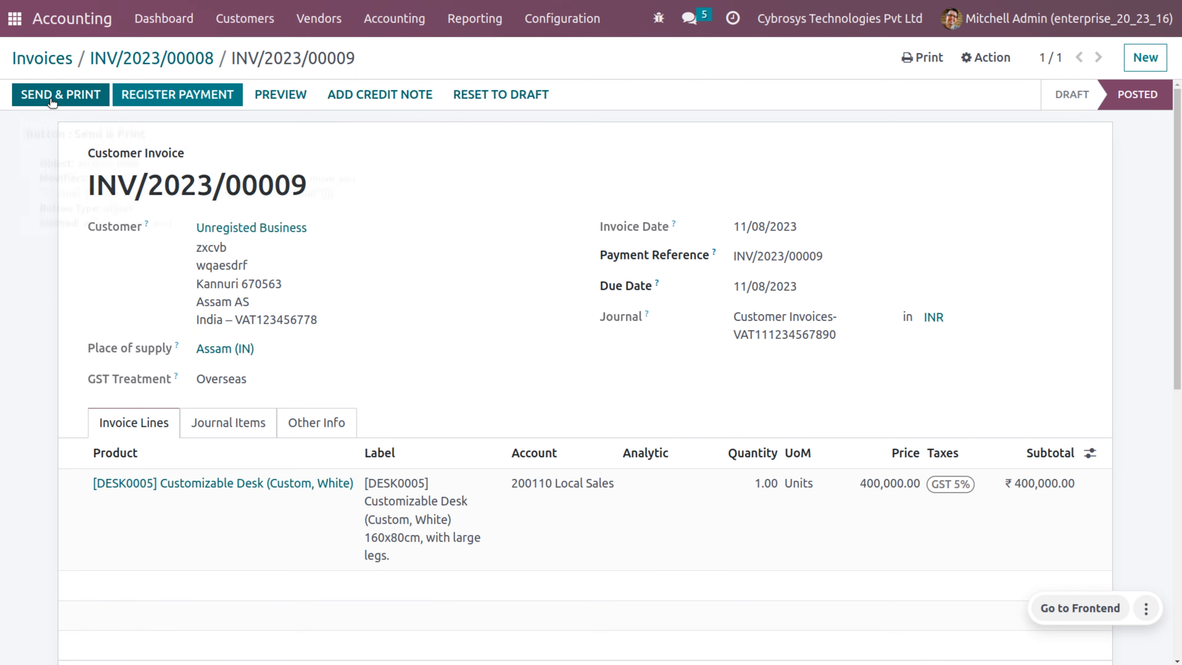
# Step: Open the GSTR-1 report and examine the domain details of the Export Invoices(6A) line
pyautogui.click(474, 19)
pyautogui.scroll(-3, 558, 349)
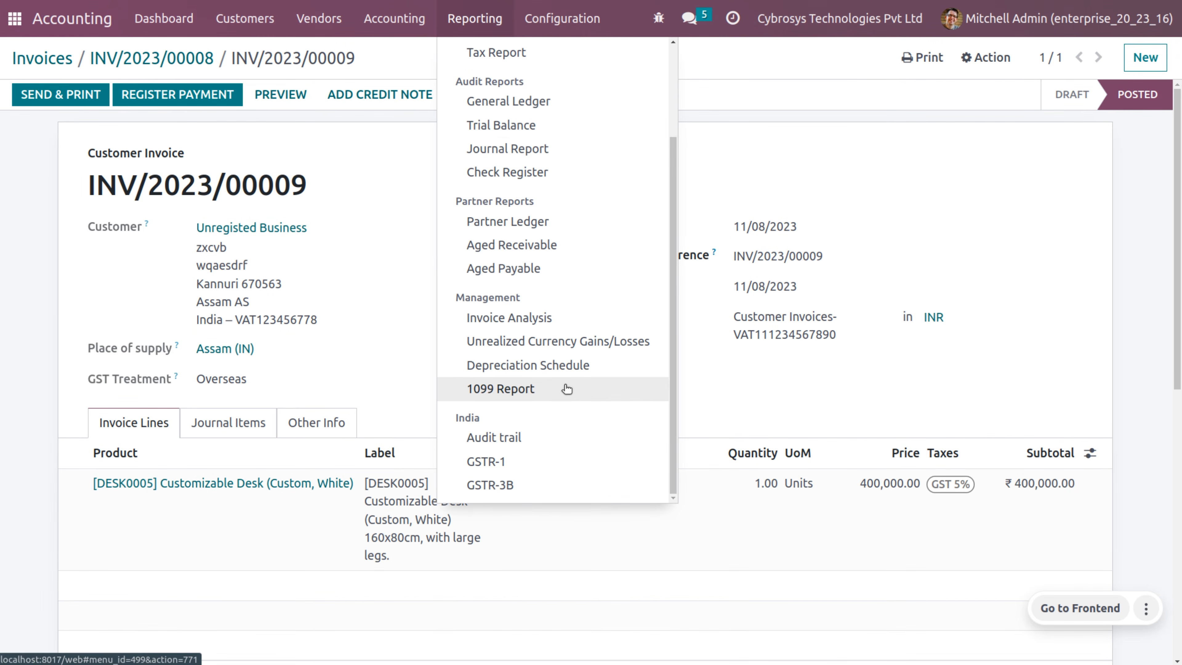
pyautogui.click(556, 460)
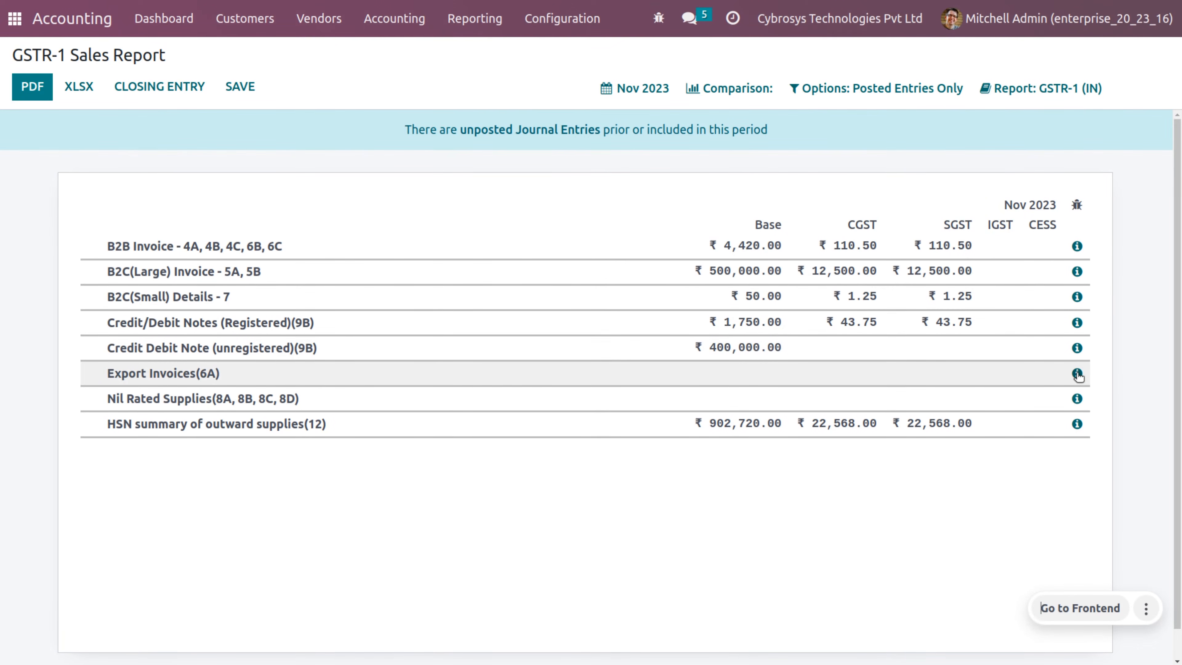
pyautogui.moveTo(1079, 375)
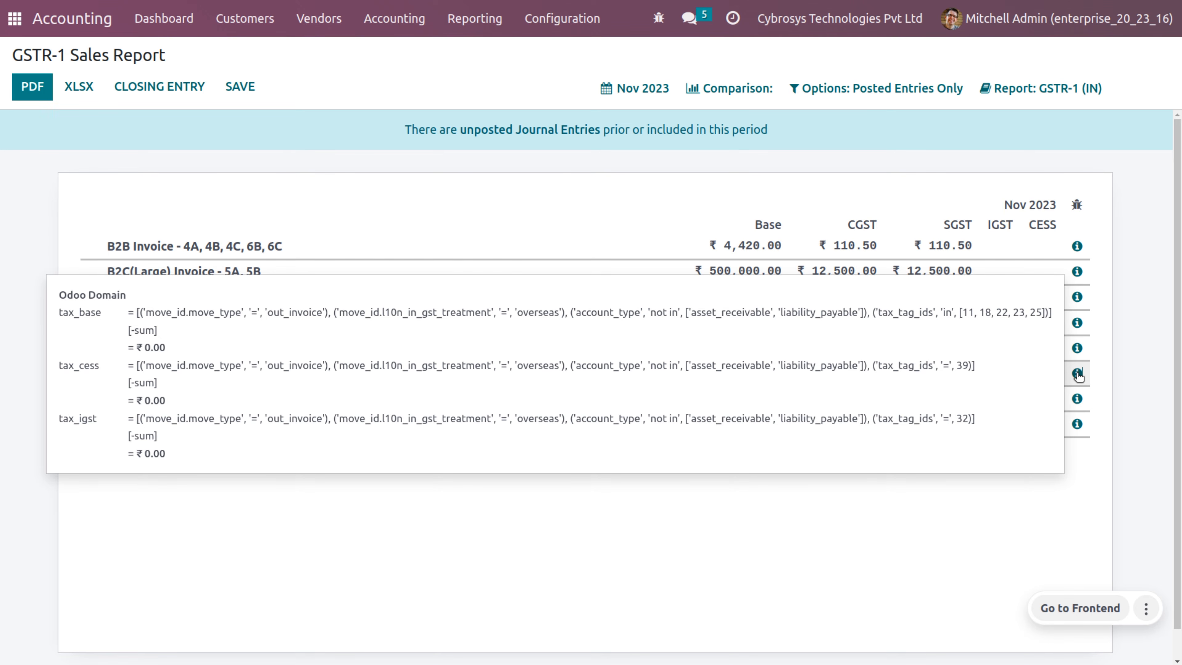
# Step: Start a new customer invoice with Overseas.... as the customer
pyautogui.click(251, 27)
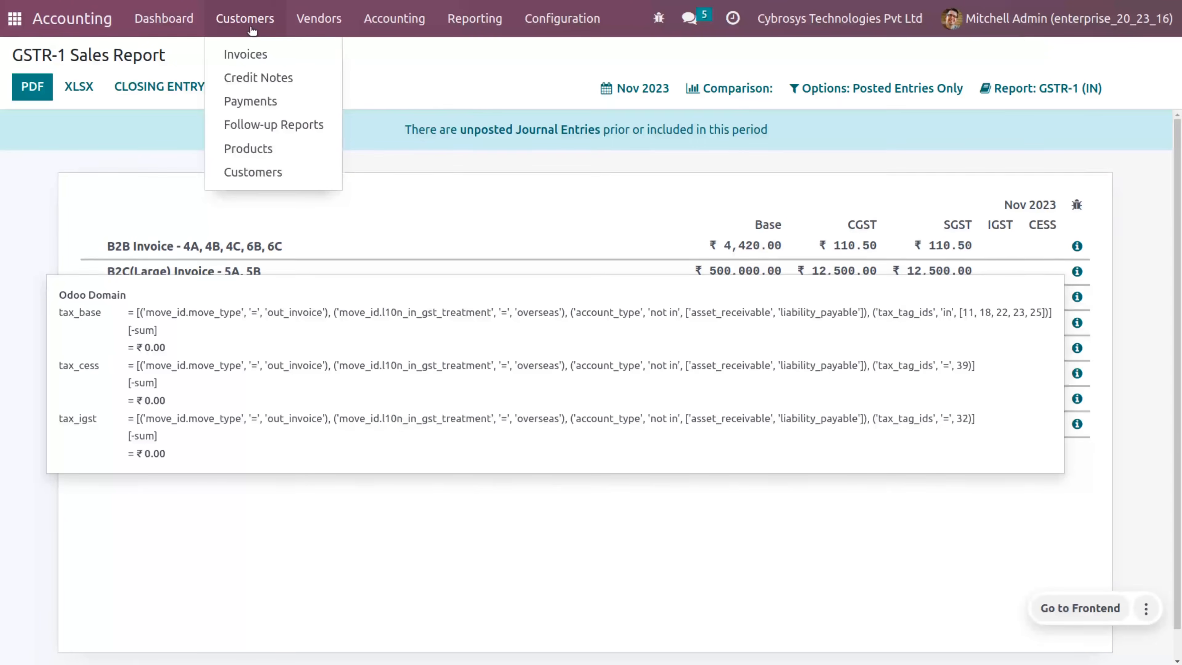
pyautogui.click(245, 57)
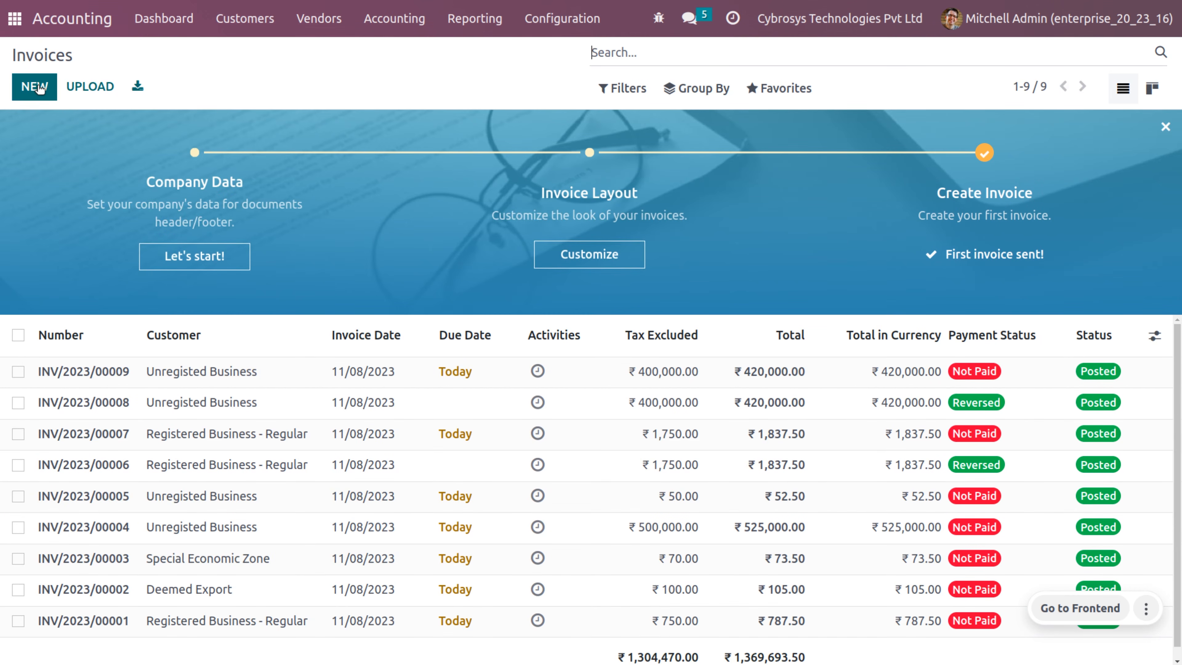
pyautogui.click(40, 88)
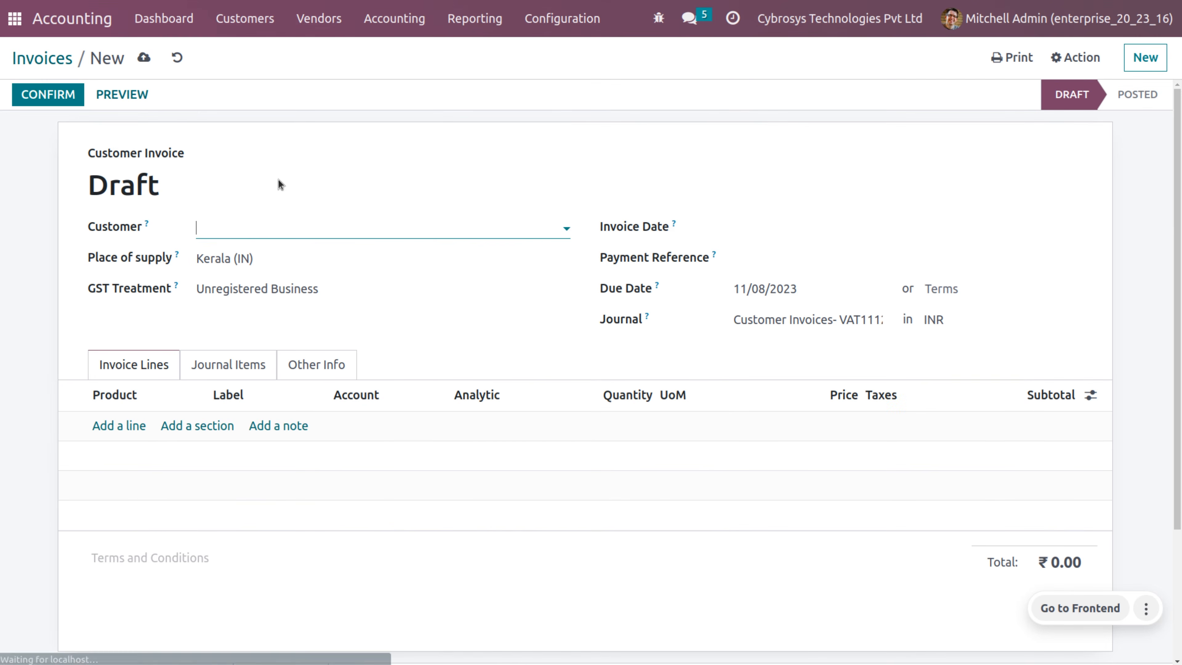
pyautogui.click(290, 225)
pyautogui.write('over')
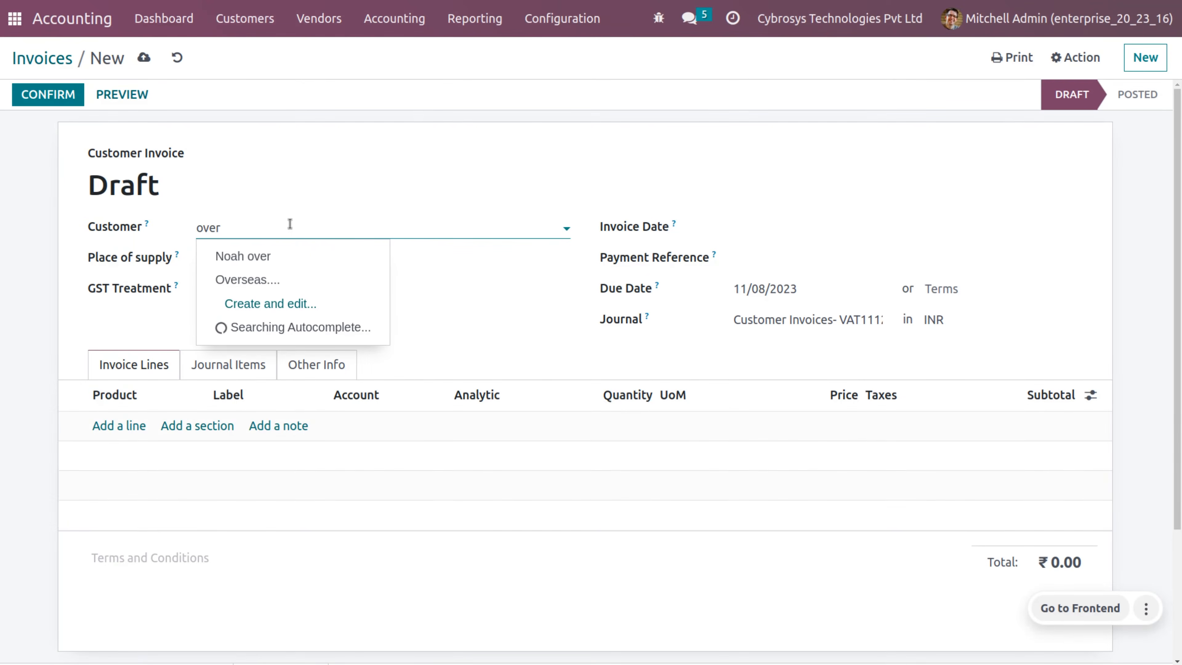
pyautogui.press('Down')
pyautogui.press('Return')
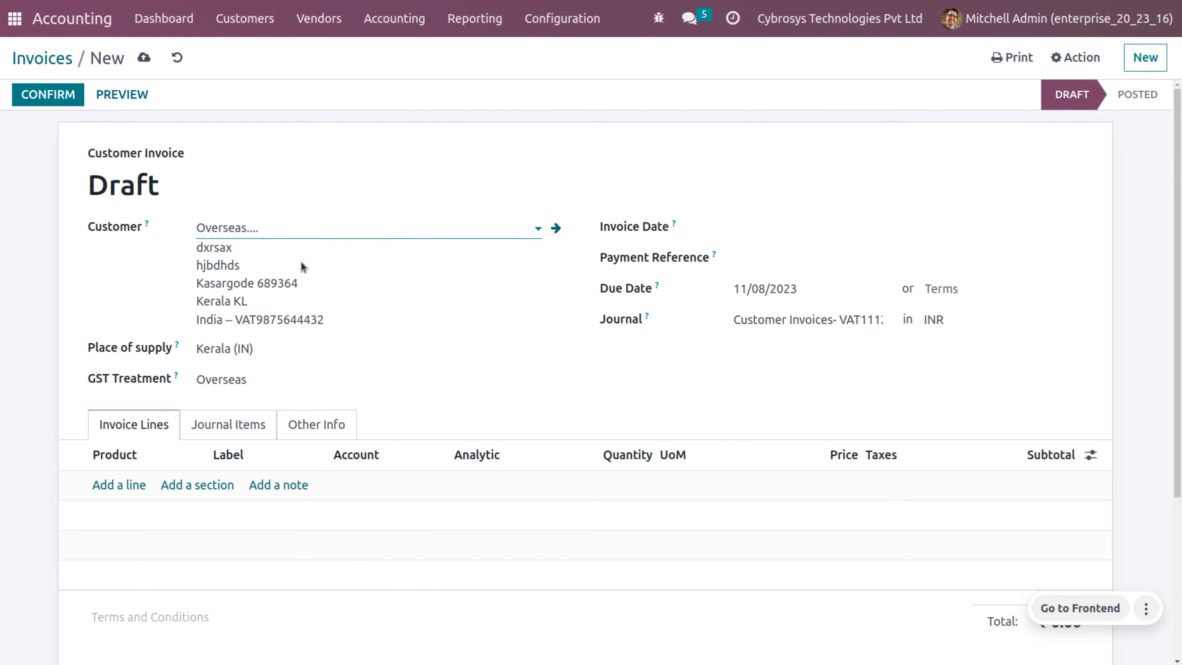
# Step: Open the Overseas.... customer record and change its country to Afghanistan
pyautogui.click(558, 231)
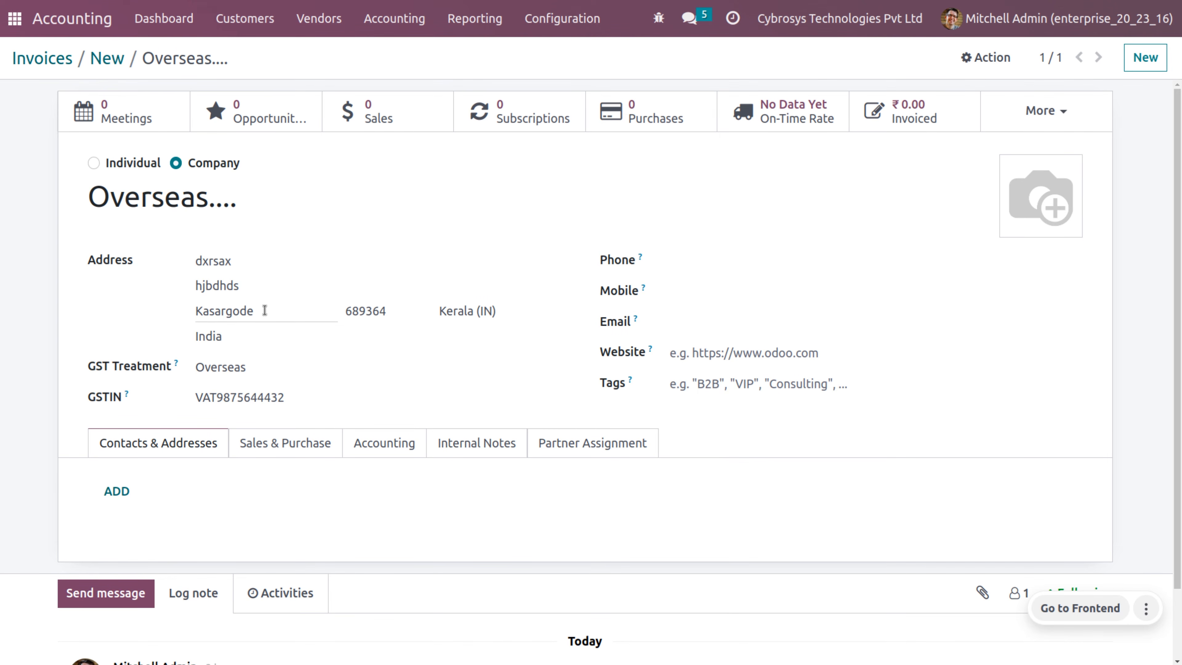
pyautogui.click(260, 341)
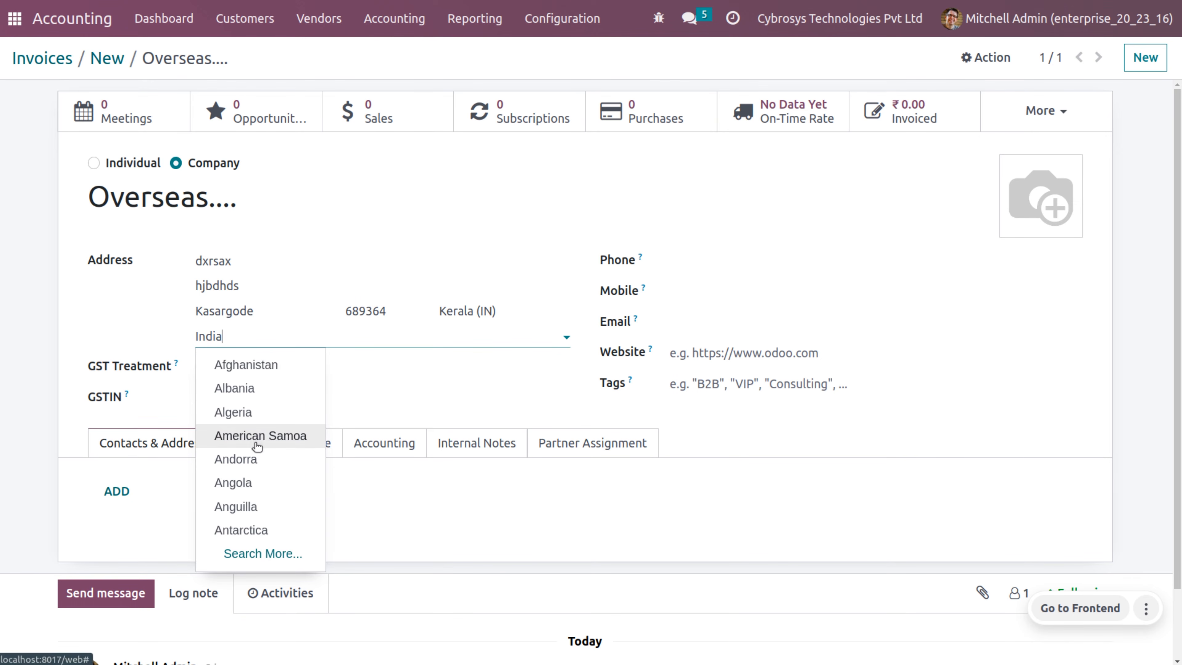
pyautogui.click(244, 373)
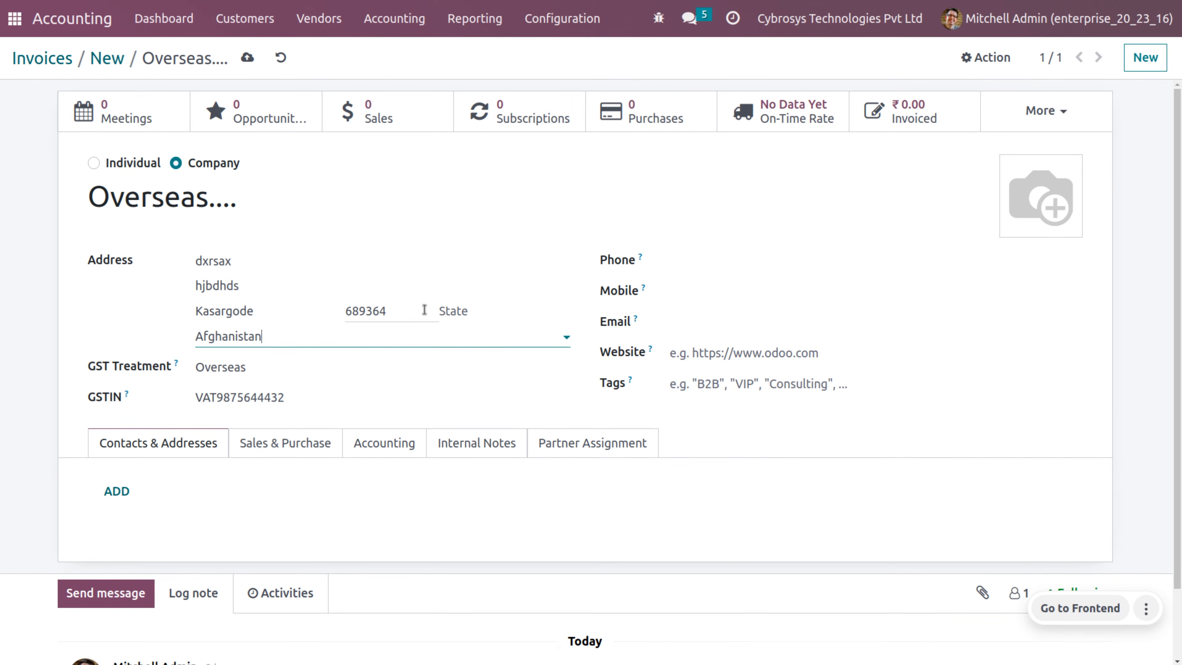
pyautogui.click(445, 311)
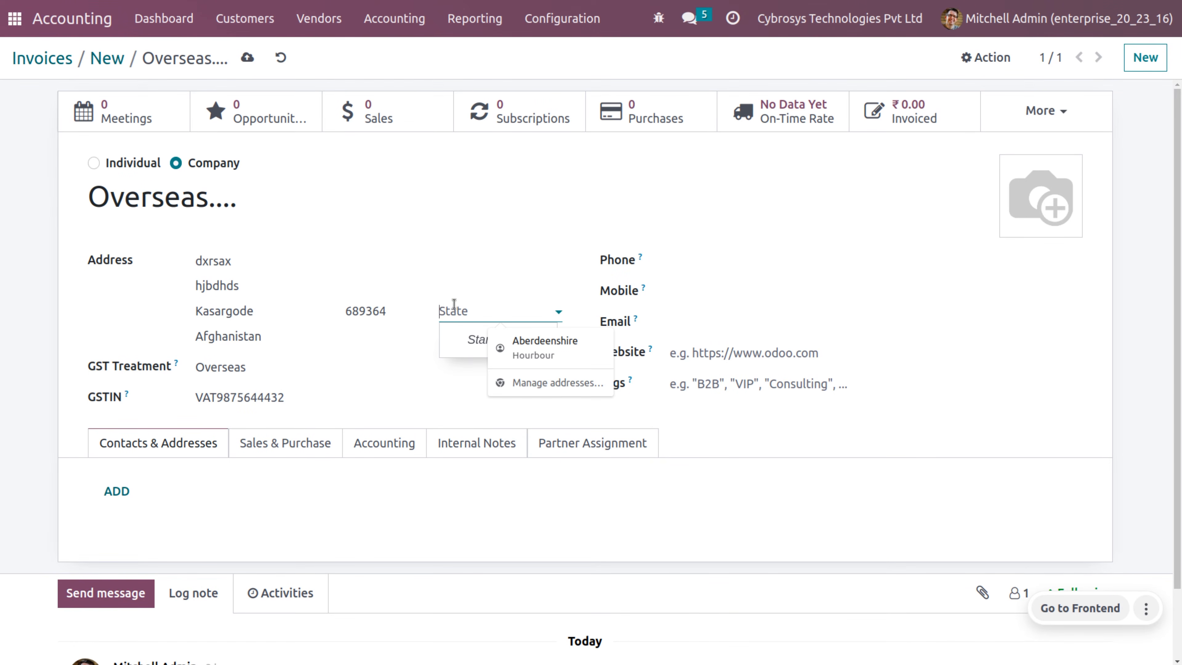
# Step: Clear the city and ZIP code from the Overseas.... customer's address
pyautogui.click(264, 308)
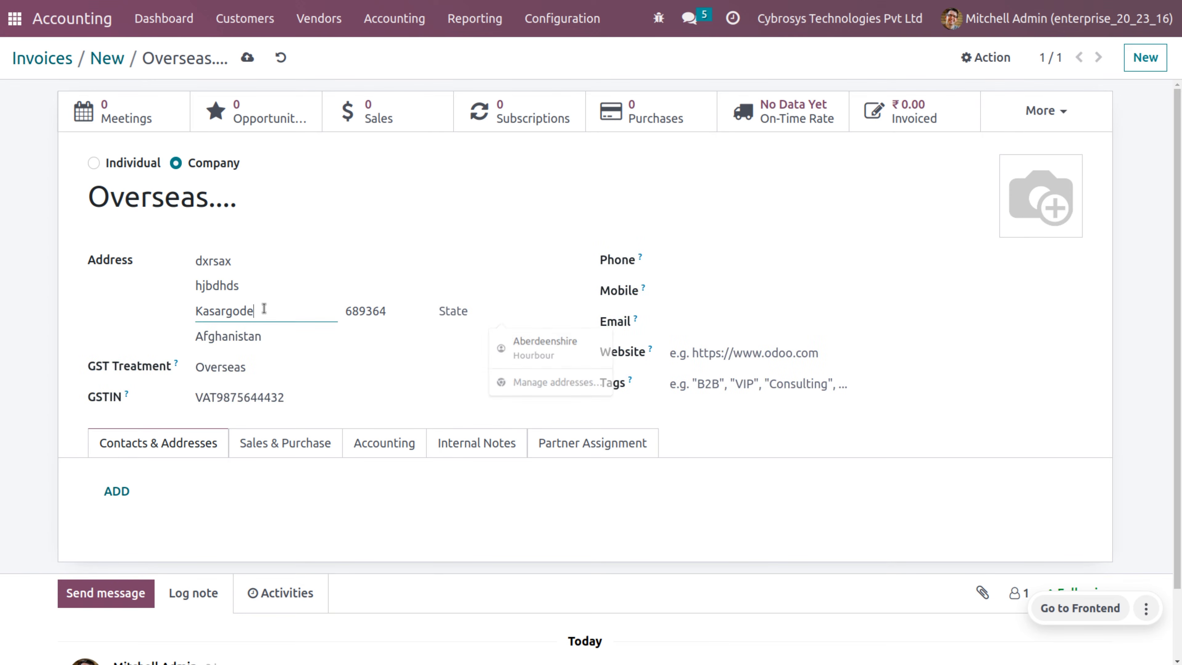
pyautogui.press('BackSpace')
pyautogui.press('BackSpace')
pyautogui.press('BackSpace')
pyautogui.press('BackSpace')
pyautogui.press('BackSpace')
pyautogui.press('BackSpace')
pyautogui.press('BackSpace')
pyautogui.press('BackSpace')
pyautogui.press('BackSpace')
pyautogui.click(379, 313)
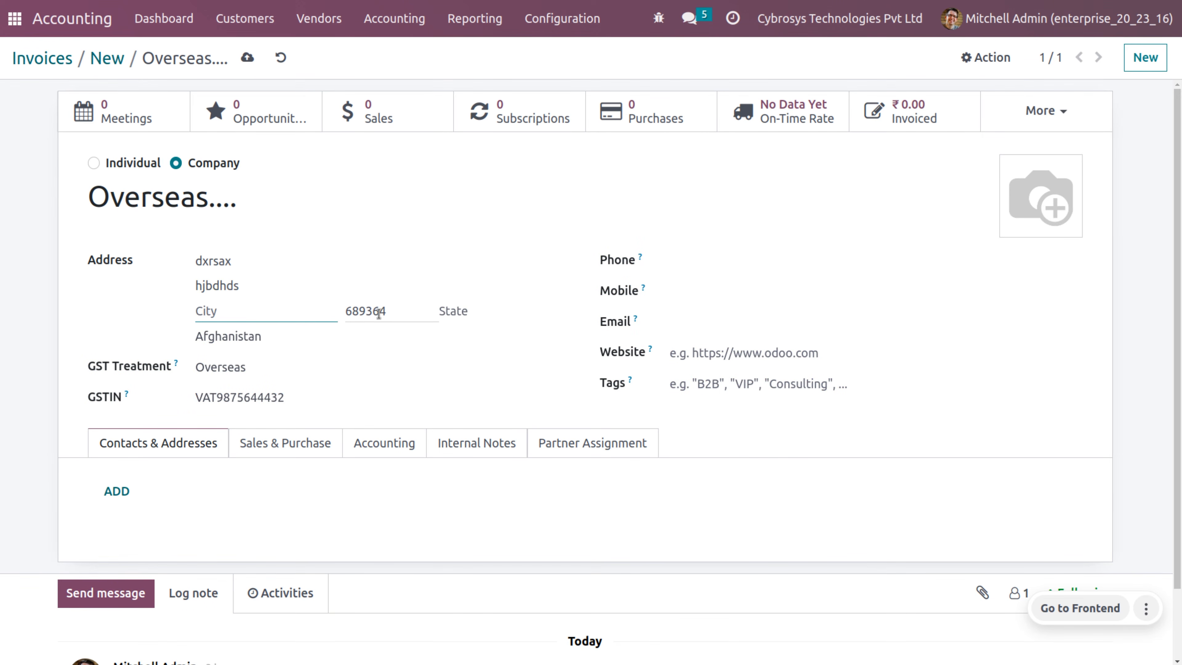
pyautogui.click(379, 313)
pyautogui.press('BackSpace')
pyautogui.press('BackSpace')
pyautogui.press('BackSpace')
pyautogui.press('BackSpace')
pyautogui.press('BackSpace')
pyautogui.press('BackSpace')
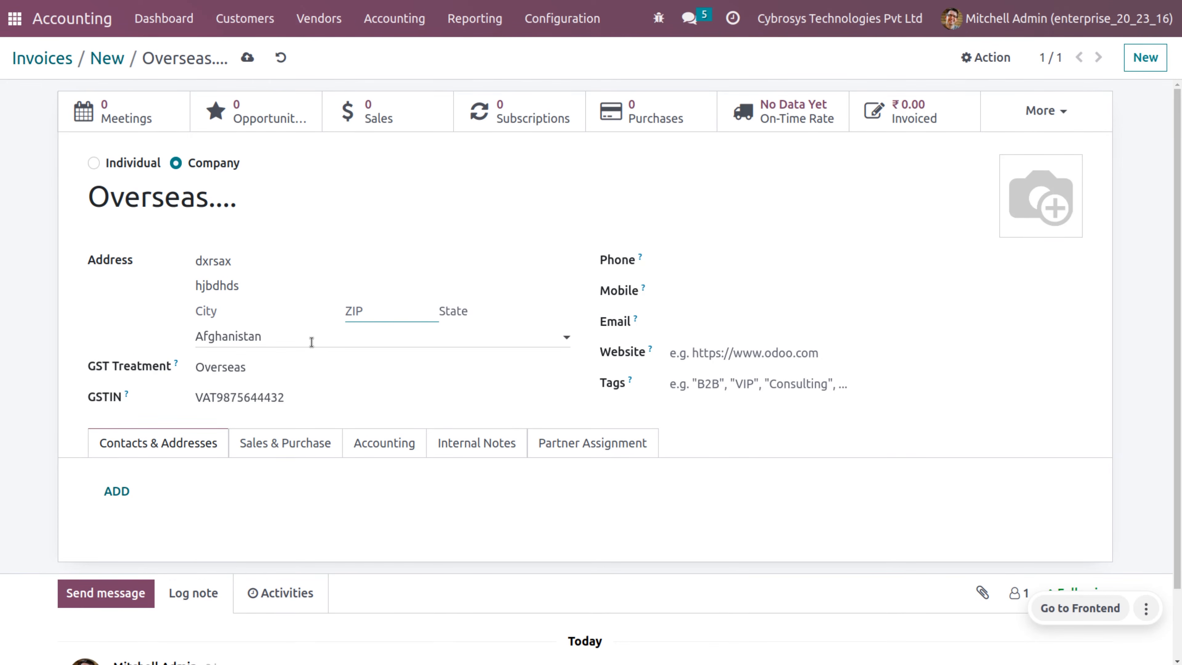
# Step: Set the Overseas.... customer's country to United States and the state to Arkansas (US)
pyautogui.click(311, 342)
pyautogui.press('BackSpace')
pyautogui.press('BackSpace')
pyautogui.press('BackSpace')
pyautogui.press('BackSpace')
pyautogui.press('BackSpace')
pyautogui.press('BackSpace')
pyautogui.press('BackSpace')
pyautogui.press('BackSpace')
pyautogui.press('BackSpace')
pyautogui.press('BackSpace')
pyautogui.press('BackSpace')
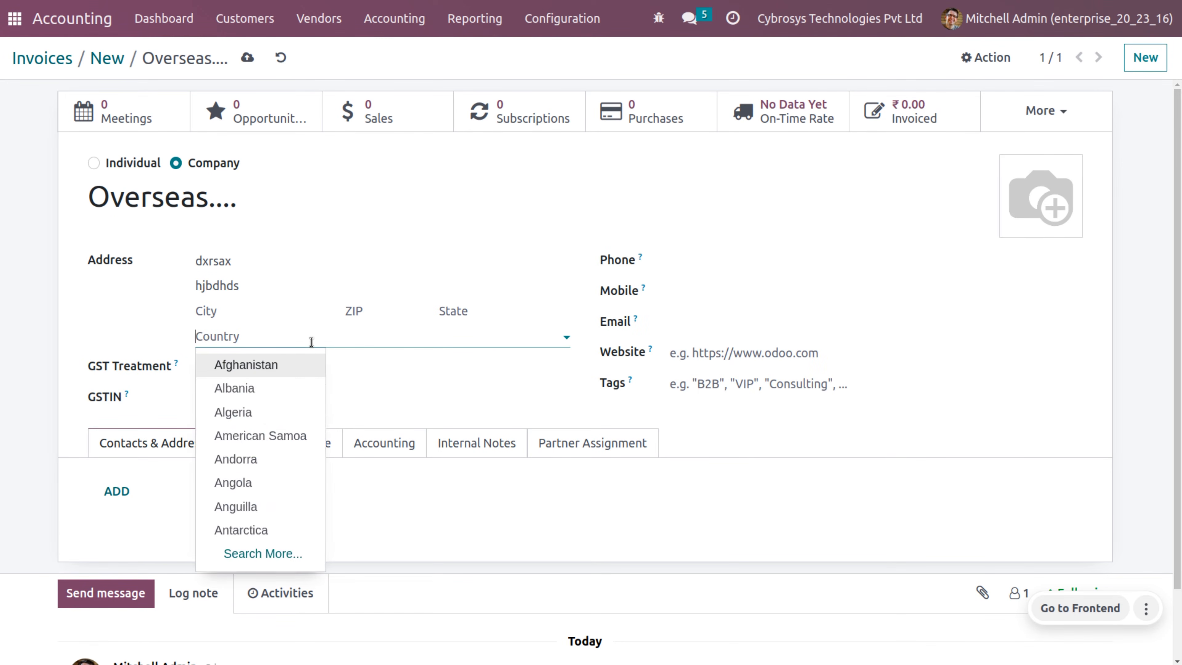
pyautogui.write('united')
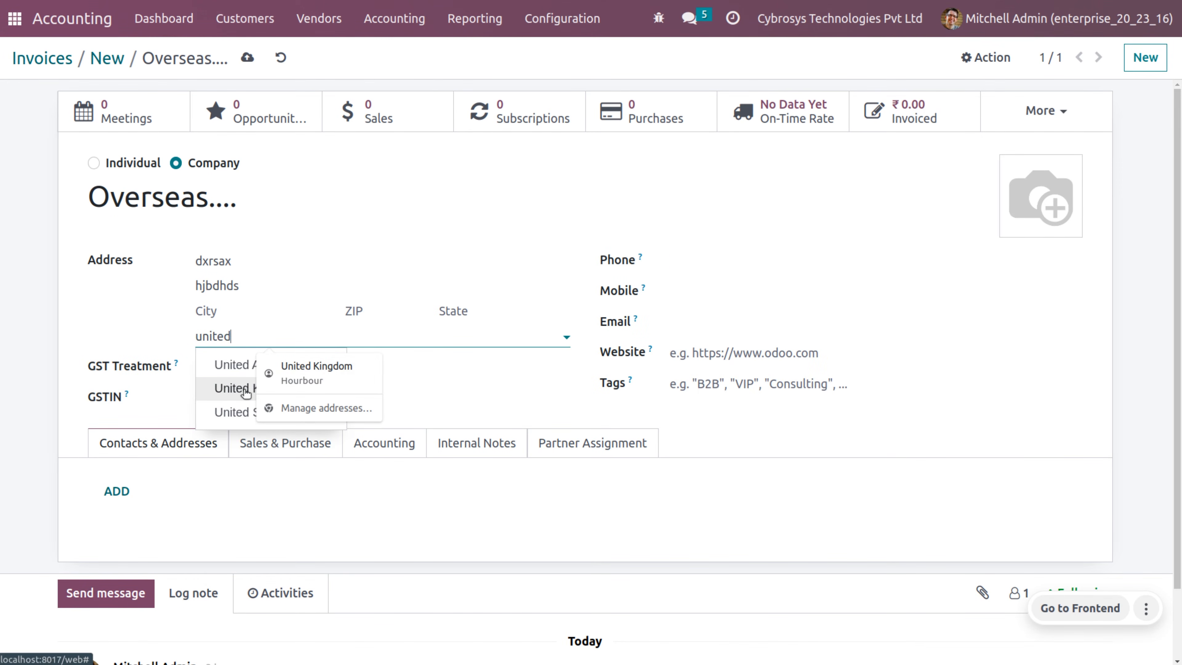
pyautogui.click(246, 411)
pyautogui.click(463, 310)
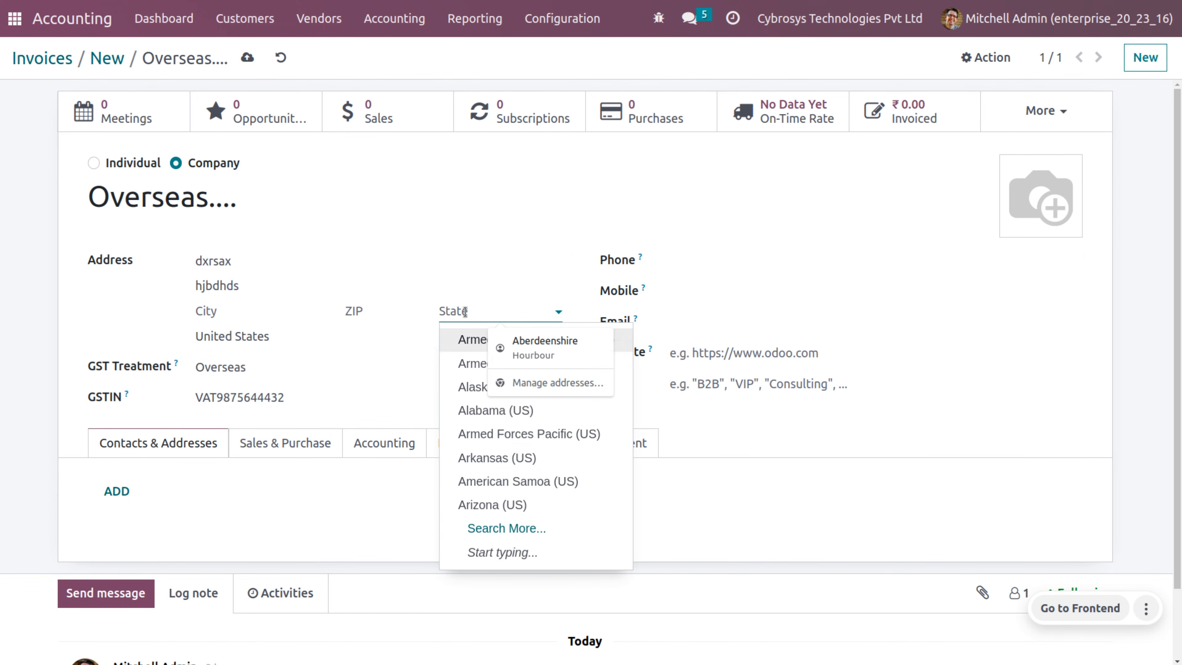
pyautogui.click(482, 468)
# Step: Fill in the customer's ZIP code and city, save the record and return to the draft invoice
pyautogui.click(348, 311)
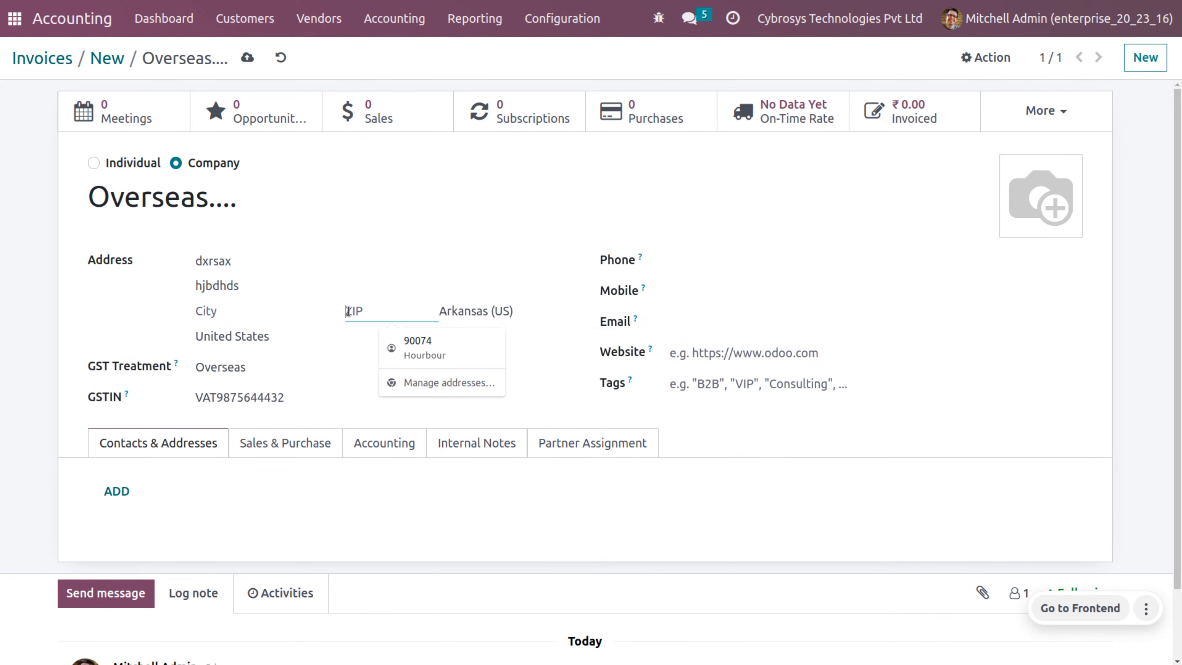
pyautogui.write('90074')
pyautogui.click(264, 313)
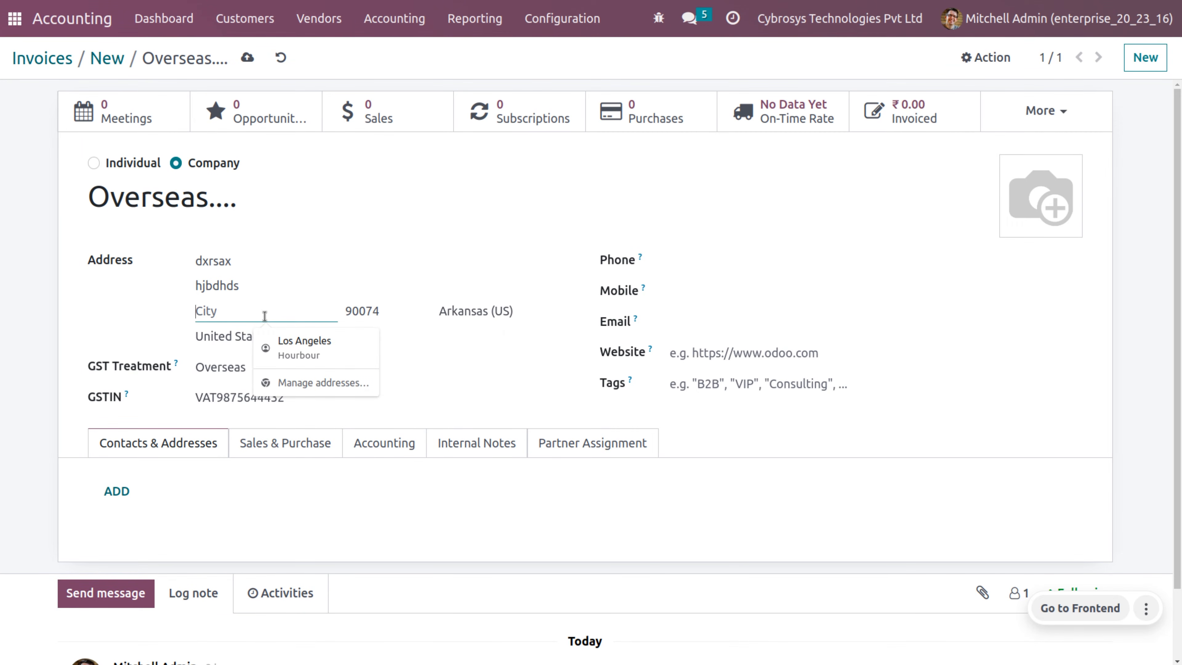
pyautogui.write('Houb')
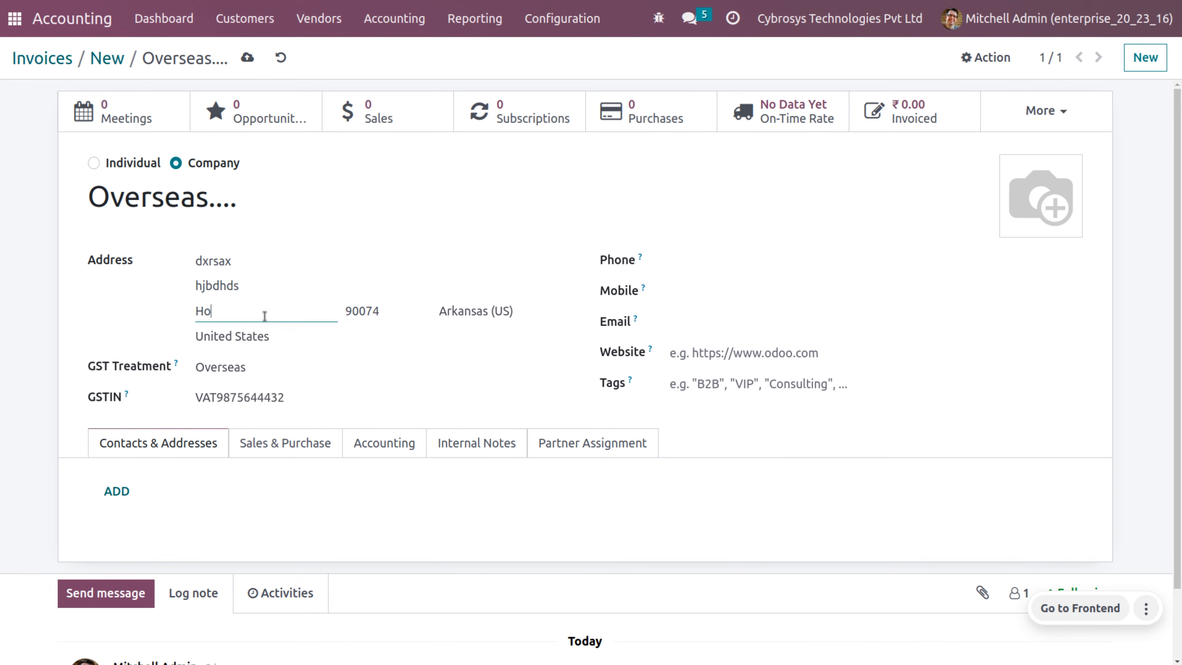
pyautogui.press('BackSpace')
pyautogui.press('BackSpace')
pyautogui.write('bour')
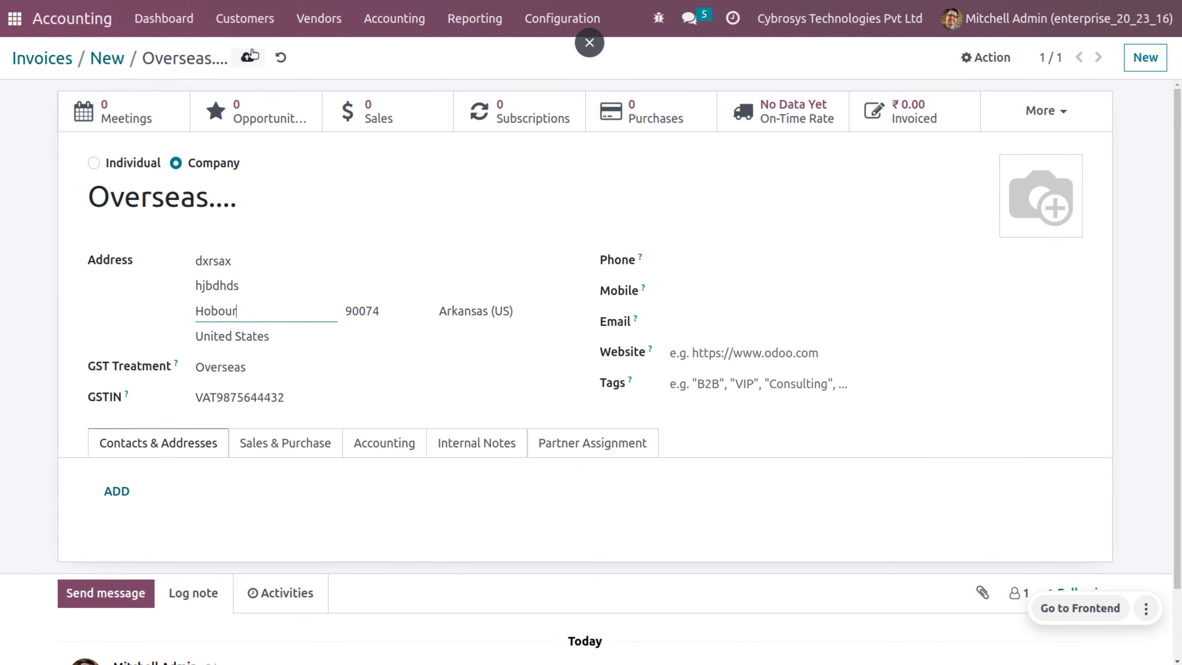
pyautogui.click(247, 58)
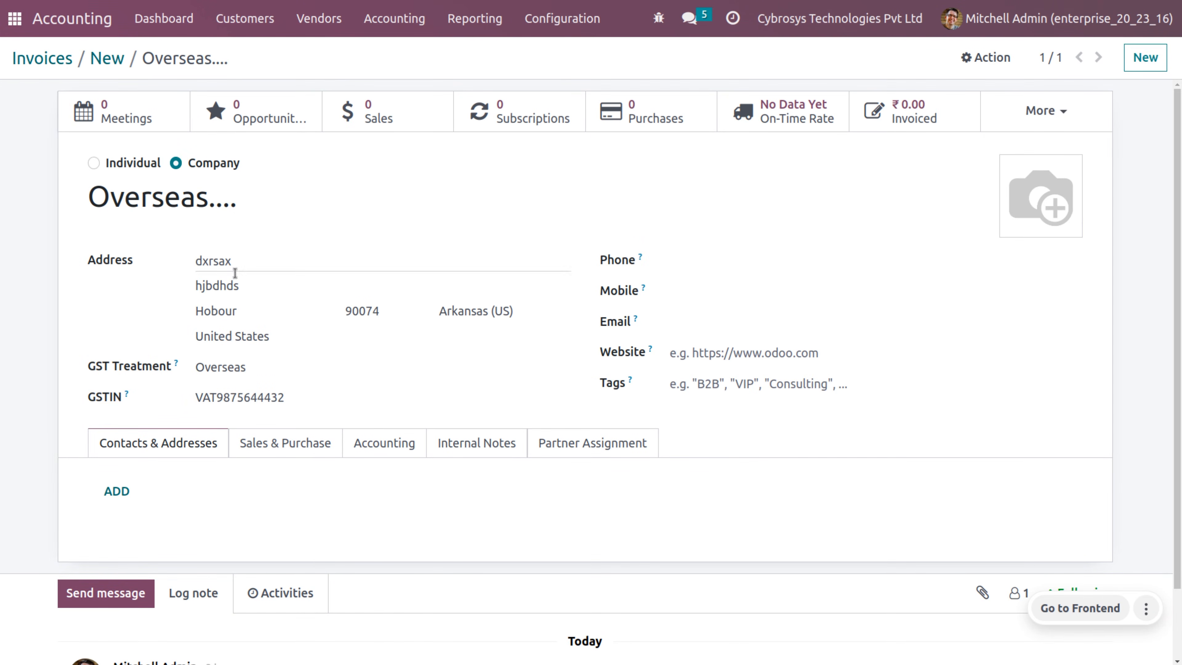
pyautogui.click(107, 60)
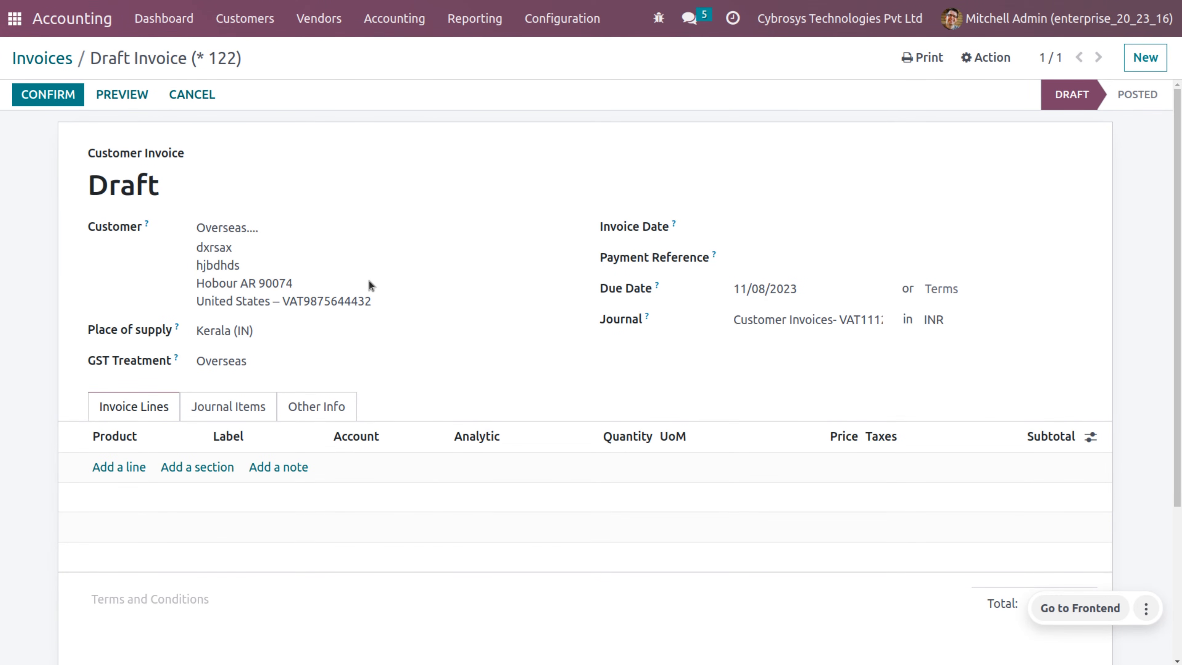
# Step: Add a Customizable Desk (Custom, White) line to the Overseas.... draft invoice and set its price to 7550
pyautogui.click(106, 467)
pyautogui.click(121, 467)
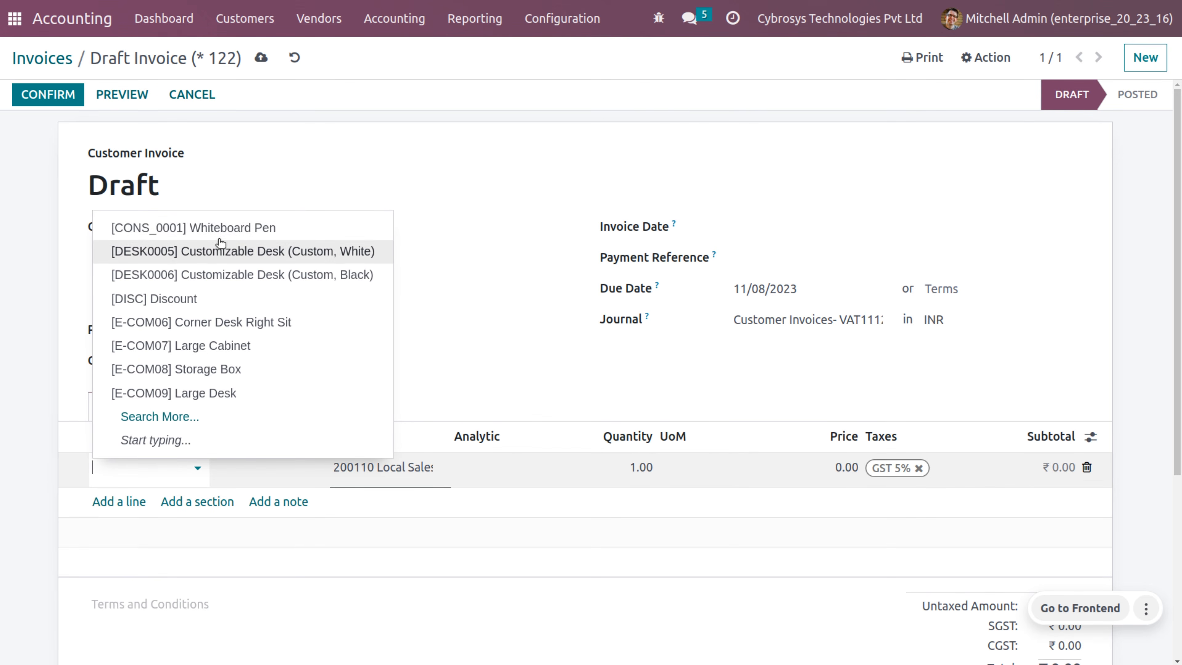
pyautogui.click(221, 249)
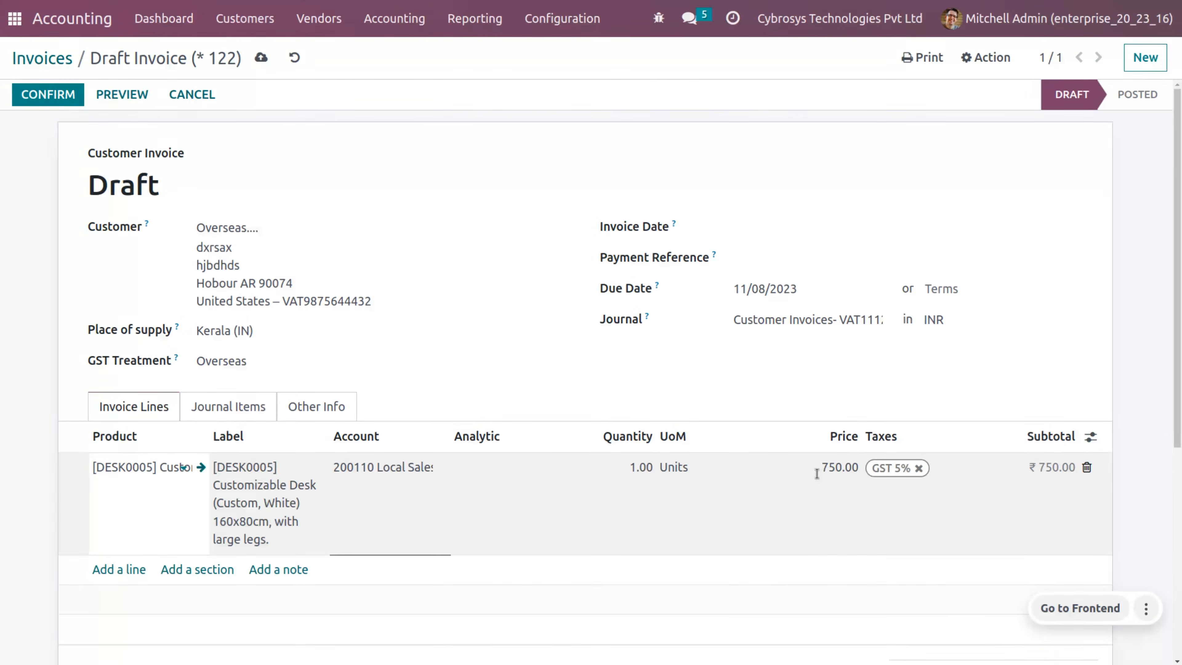
pyautogui.click(829, 467)
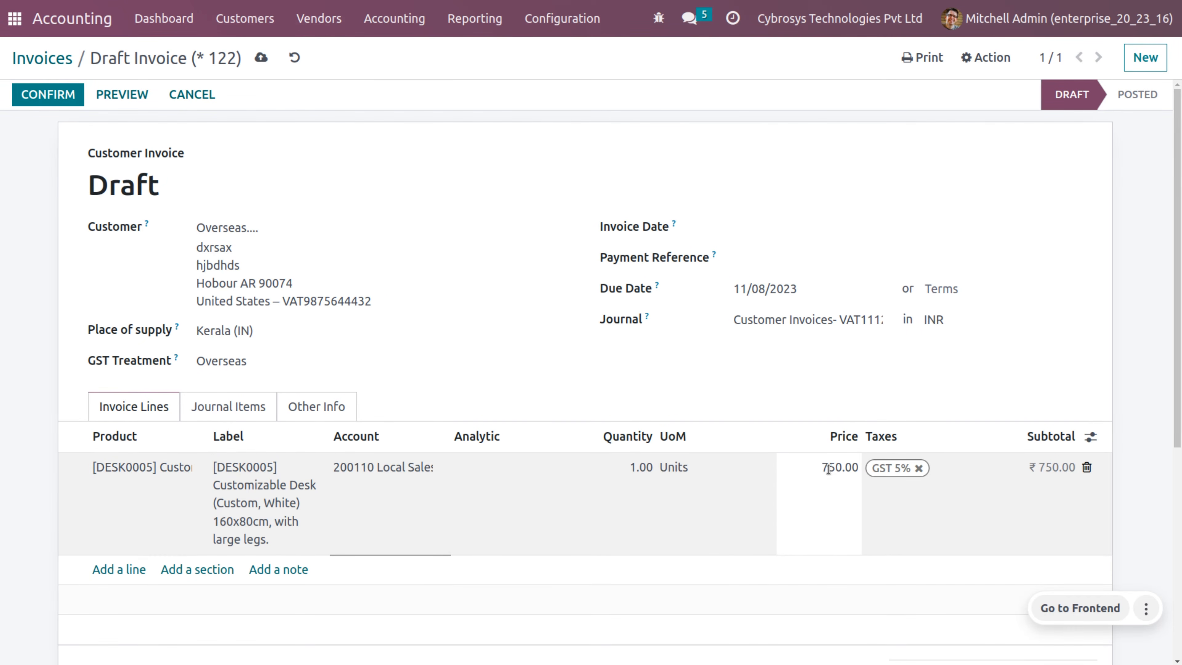
pyautogui.write('5')
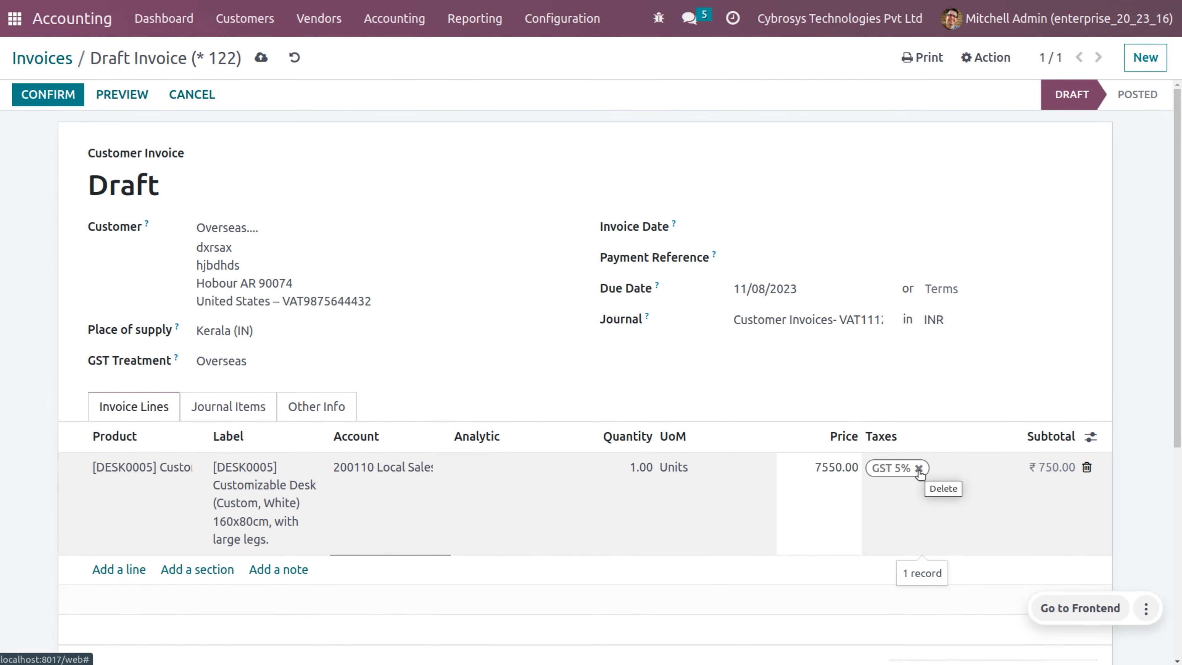
# Step: Replace the desk line's tax with Exempt Sale, save the overseas invoice and confirm it
pyautogui.click(919, 470)
pyautogui.click(918, 471)
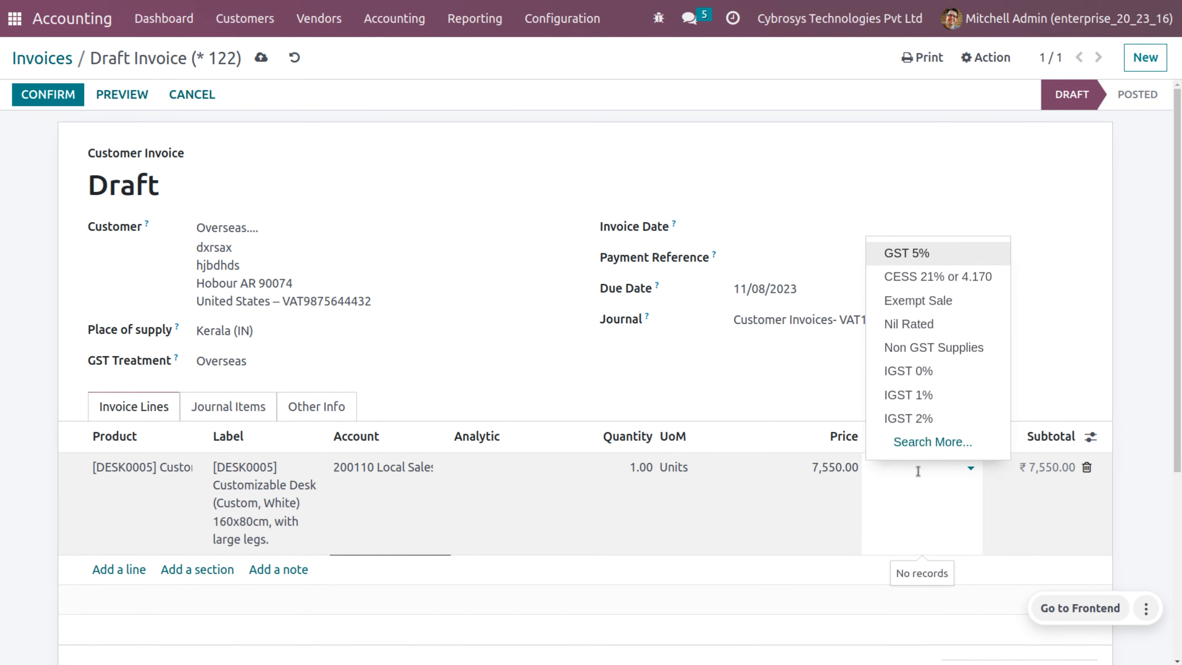
pyautogui.click(905, 313)
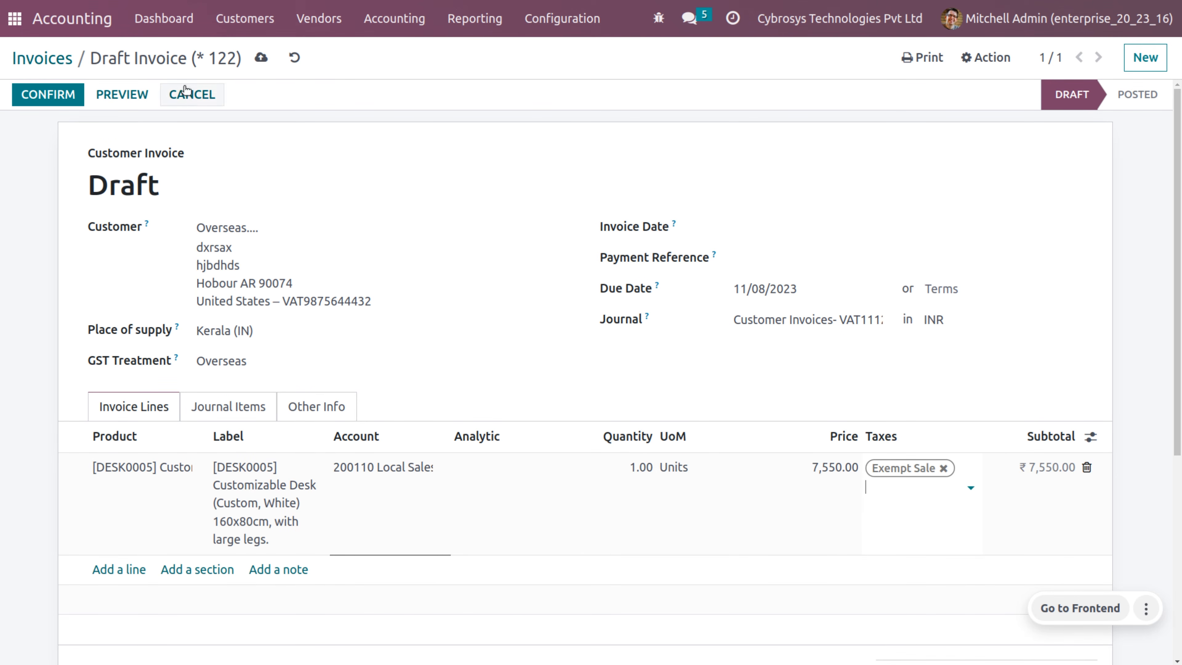
pyautogui.click(261, 57)
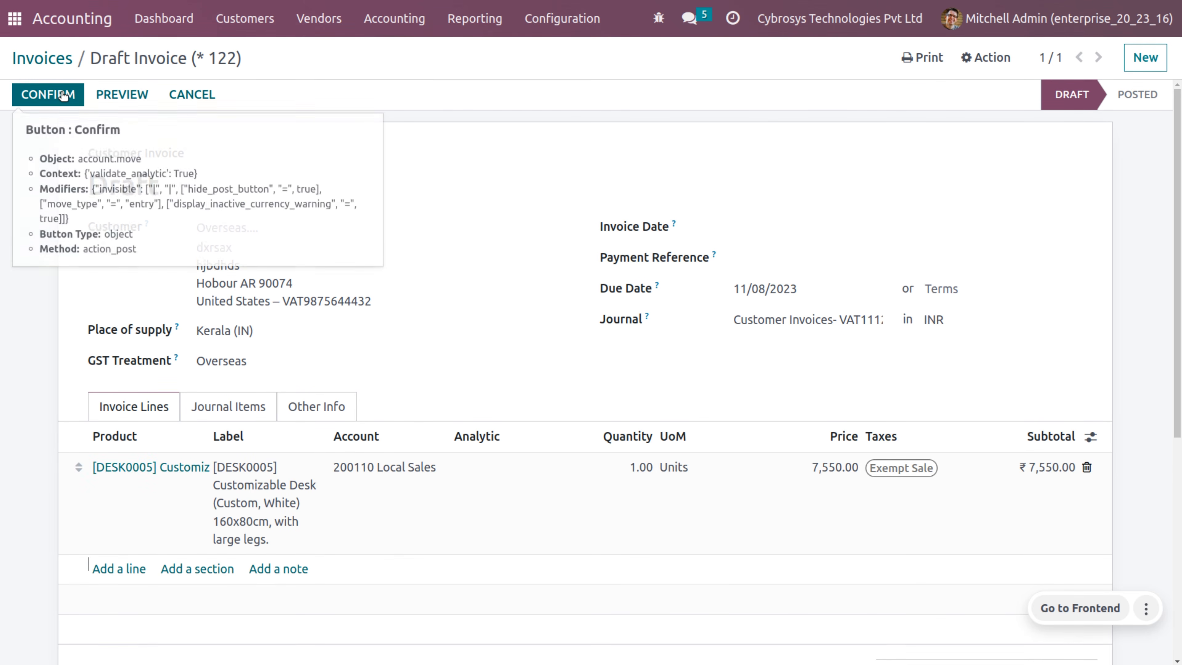
pyautogui.click(62, 94)
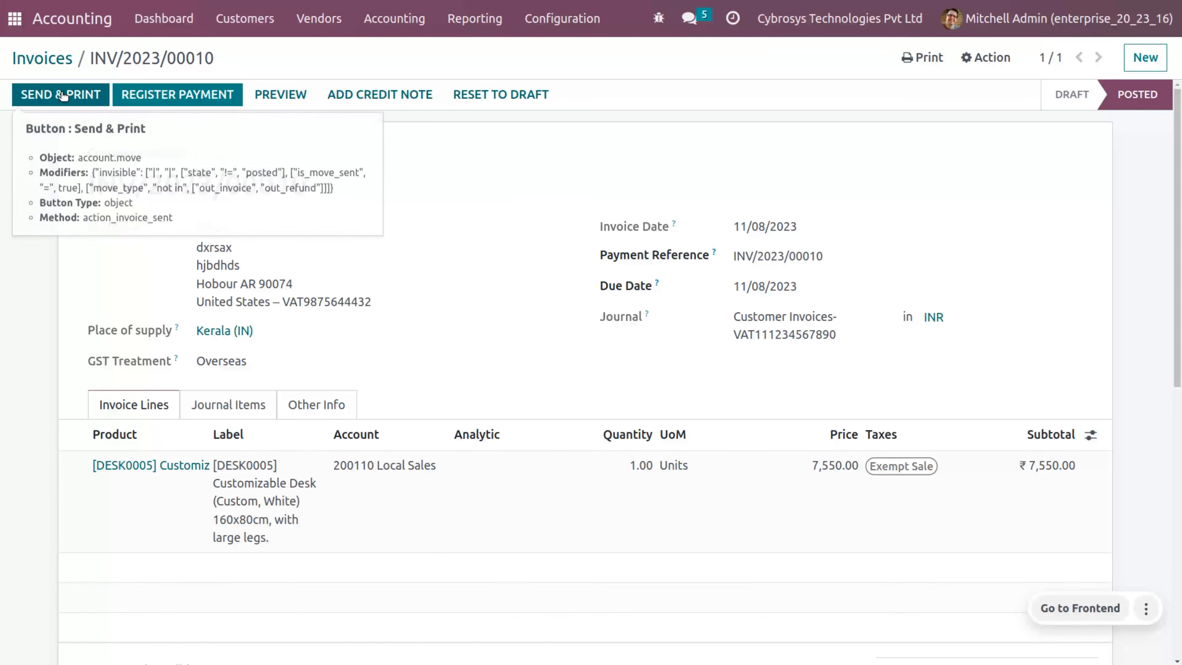
# Step: Open the GSTR-1 report to check Export Invoices(6A) and inspect the calculation details of the Nil Rated Supplies row
pyautogui.click(488, 19)
pyautogui.scroll(-2, 545, 393)
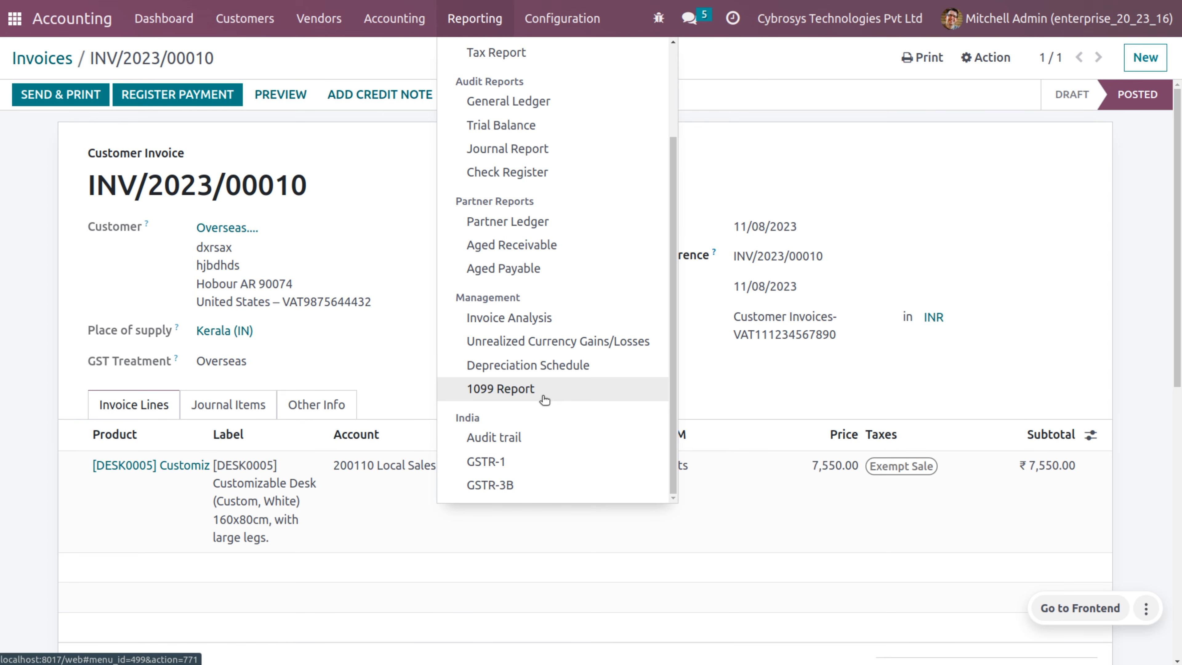
pyautogui.click(528, 470)
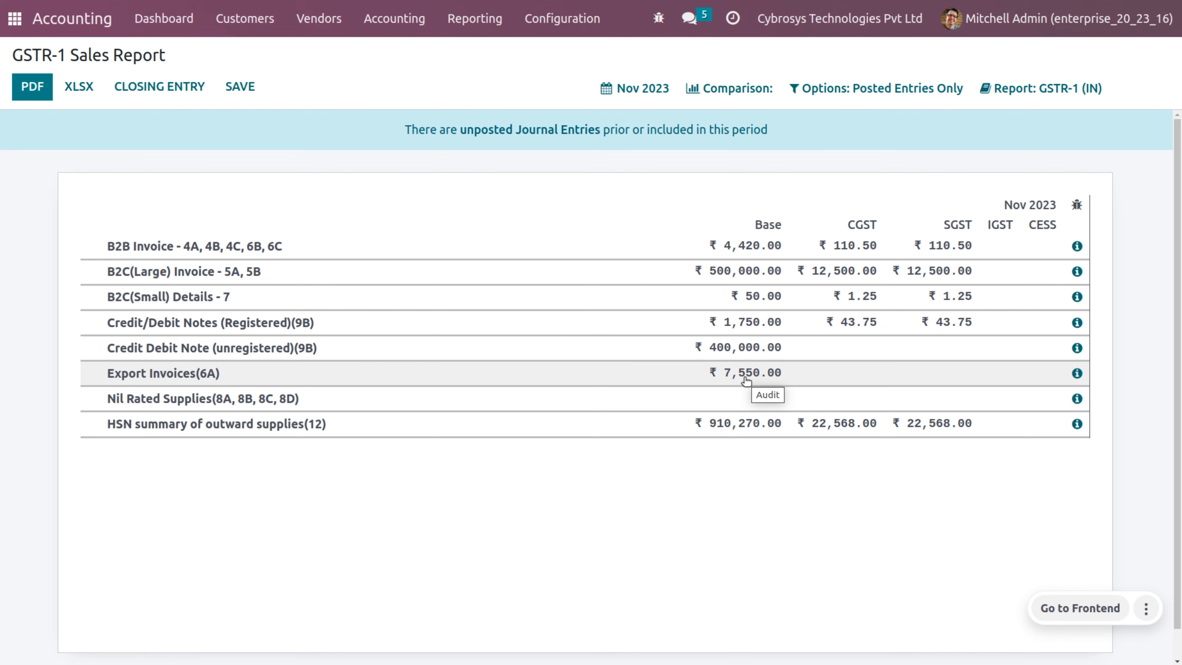
pyautogui.click(1076, 401)
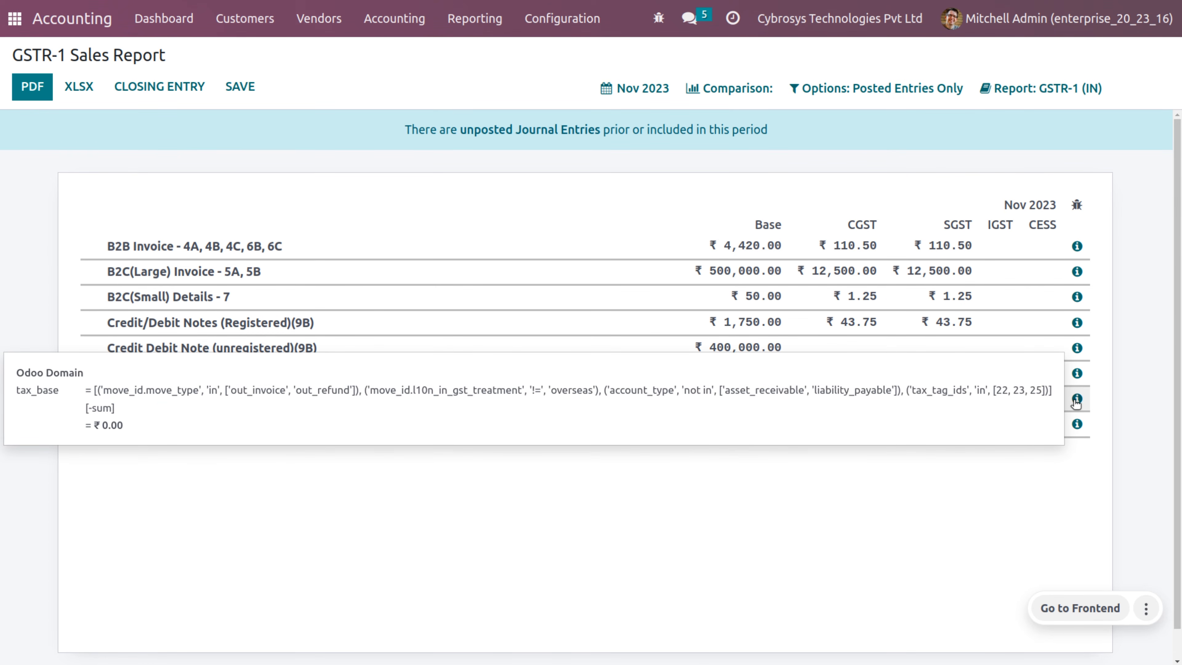
pyautogui.click(1076, 400)
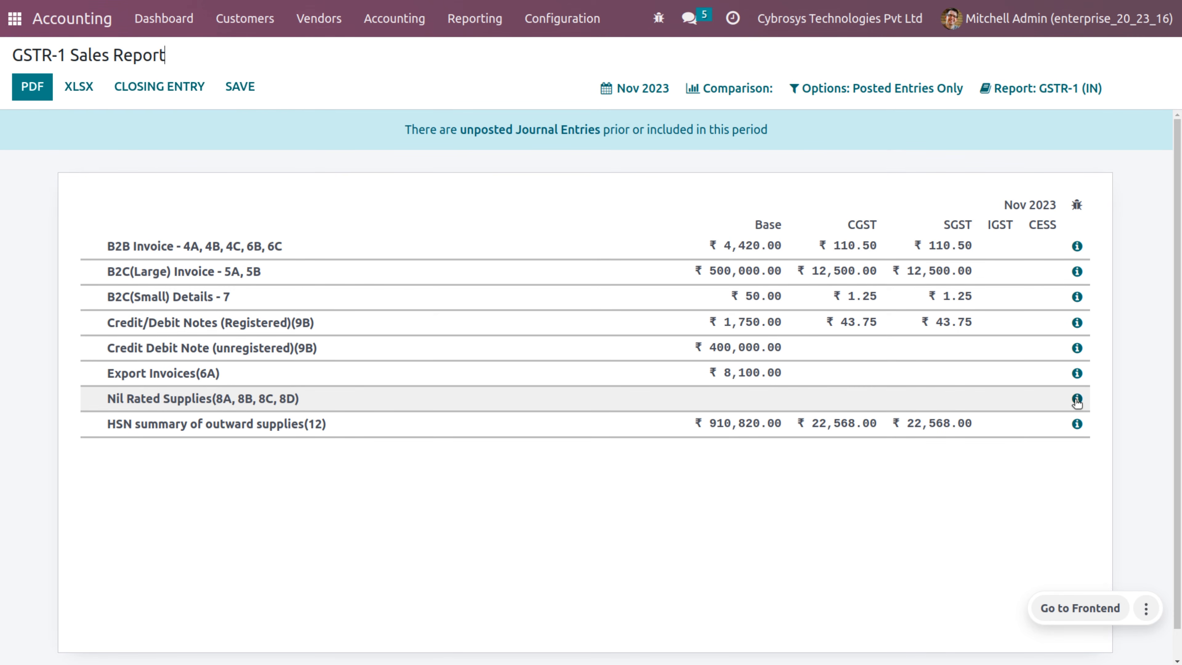
# Step: Create a new customer invoice for the customer Unregisted Business
pyautogui.click(255, 18)
pyautogui.click(255, 54)
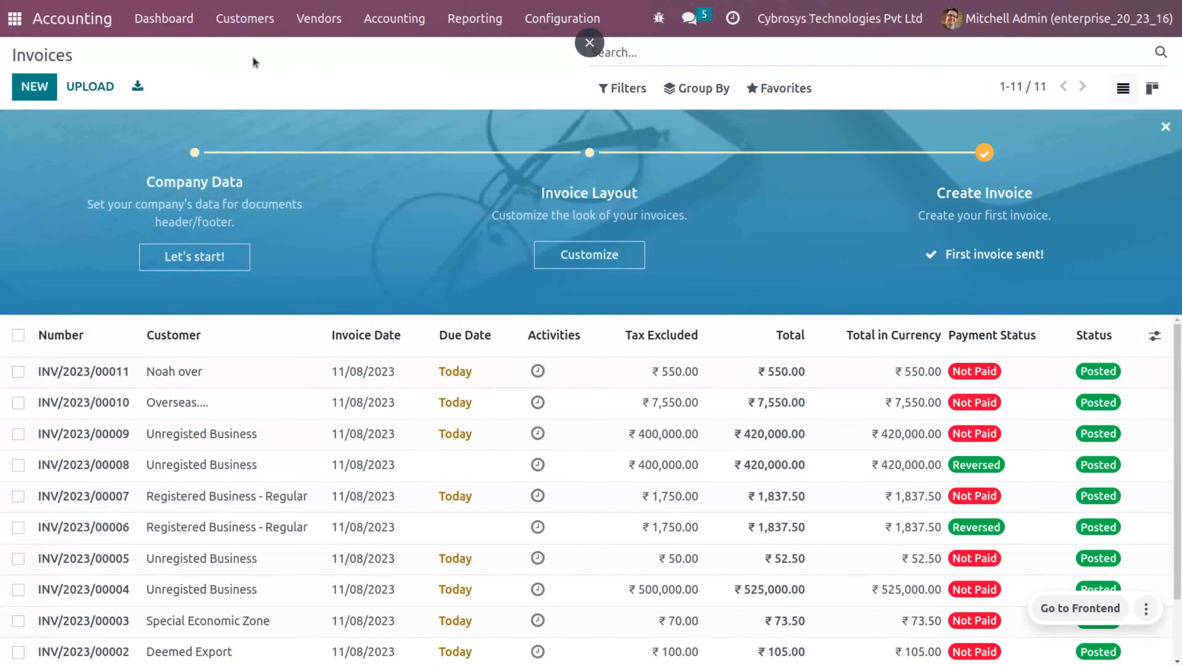
pyautogui.click(42, 85)
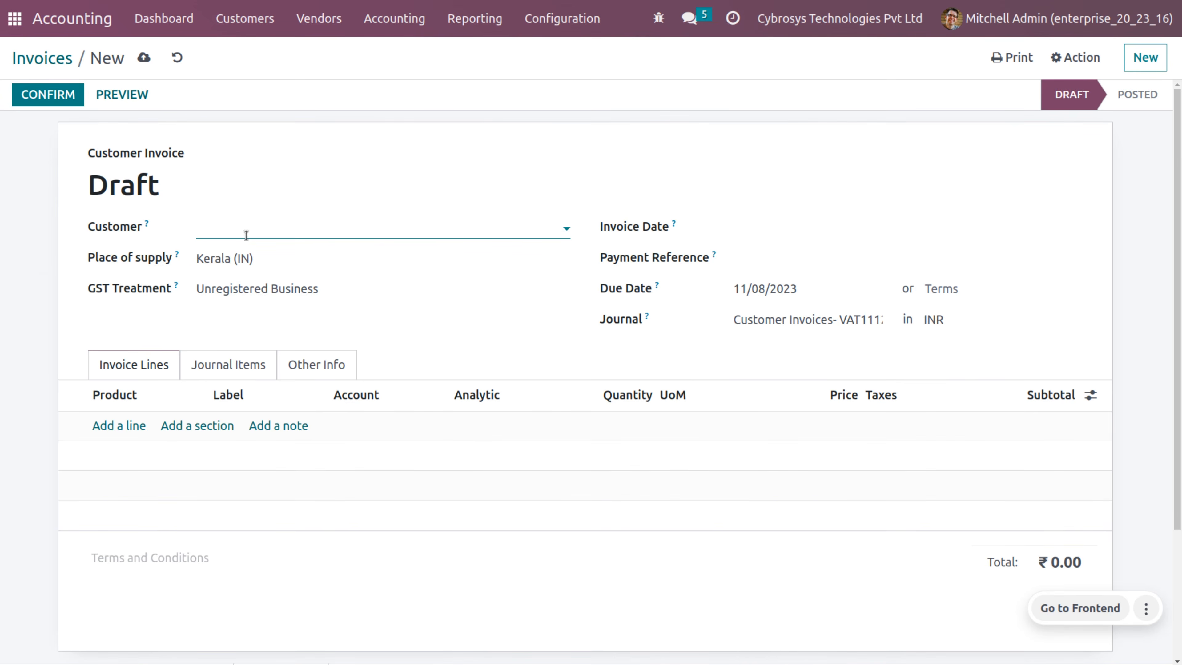
pyautogui.click(257, 232)
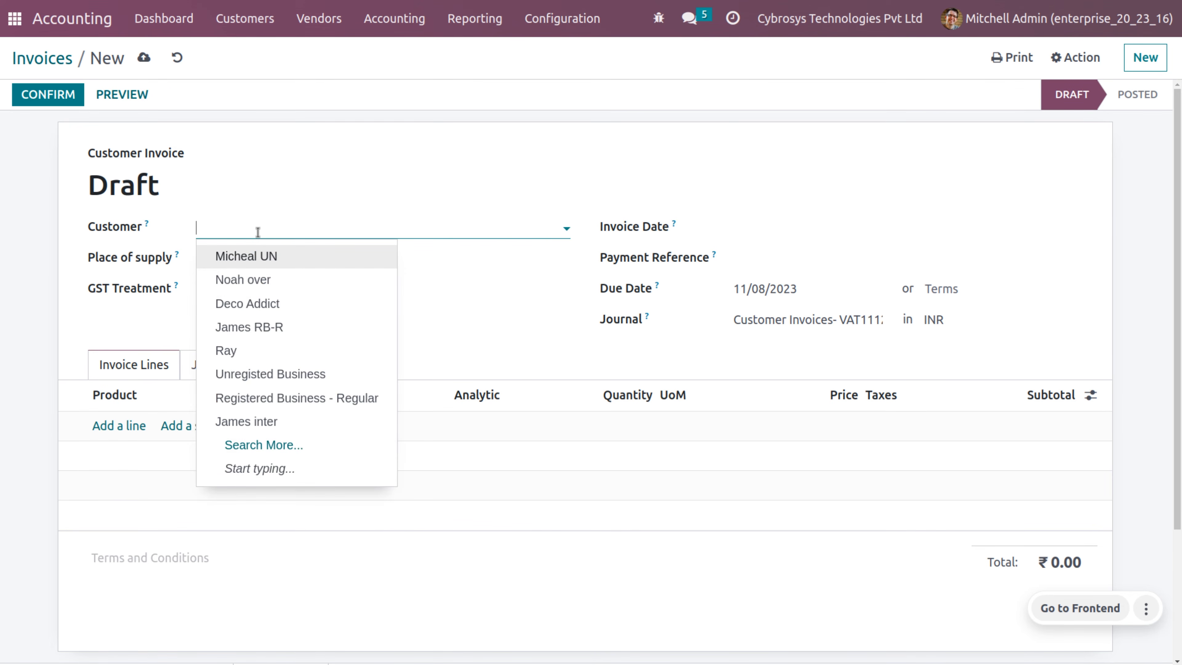
pyautogui.click(273, 373)
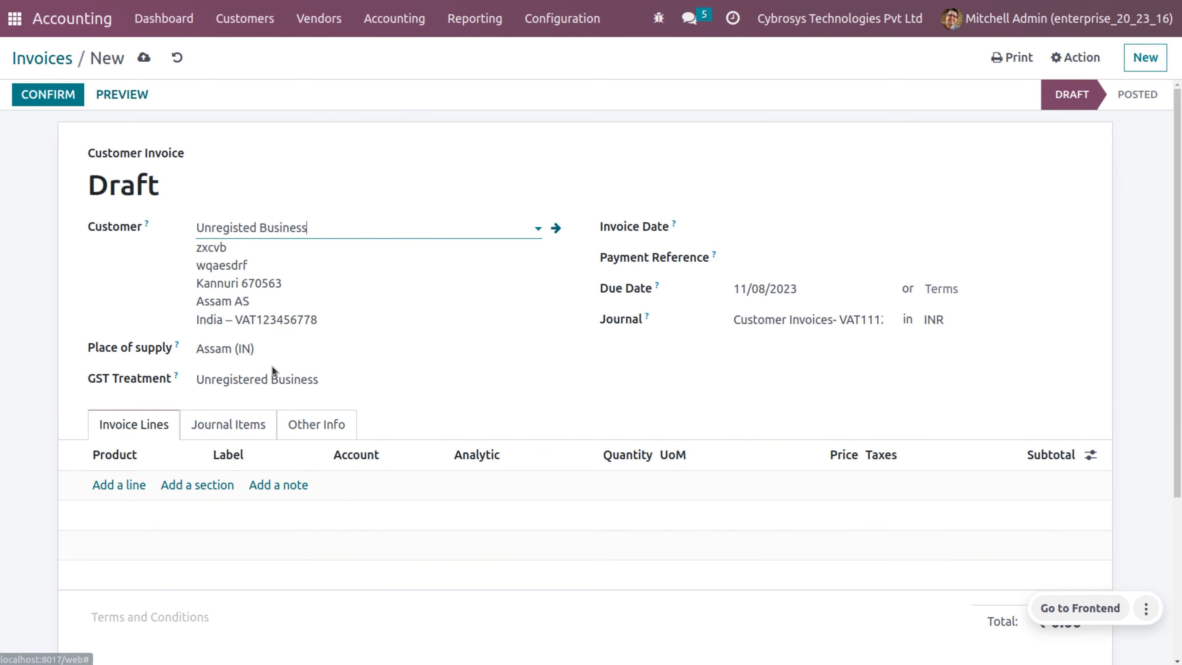
# Step: Add a Customizable Desk (Custom, White) line to the invoice and set its price to 50
pyautogui.click(104, 487)
pyautogui.click(104, 487)
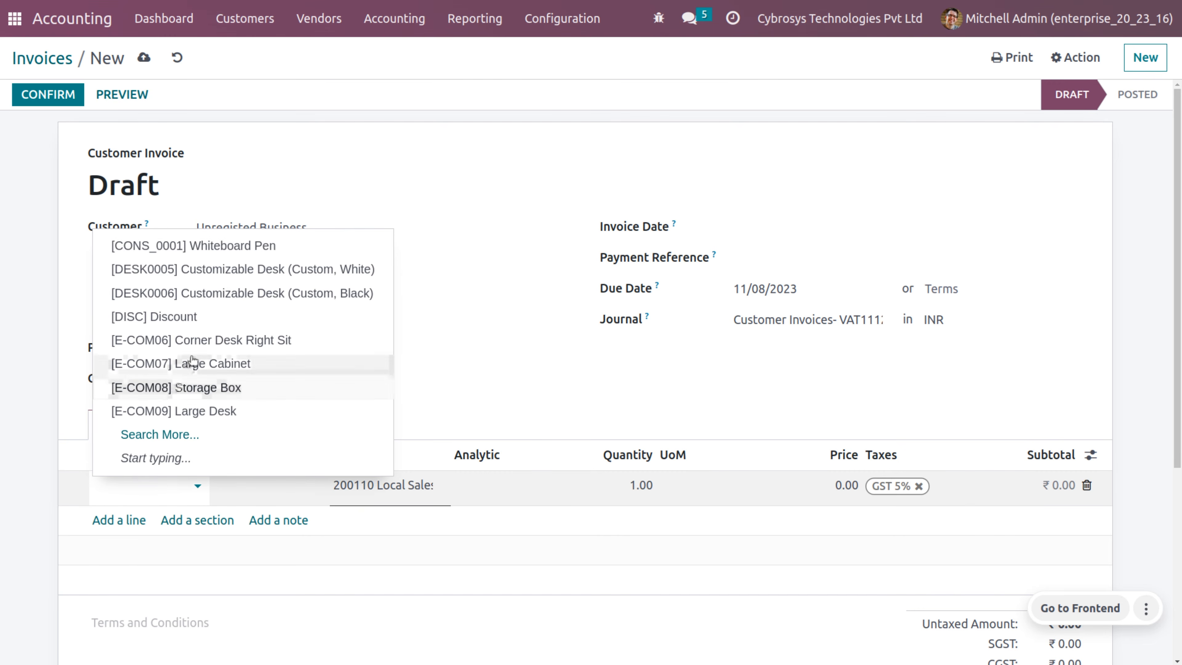
pyautogui.click(248, 270)
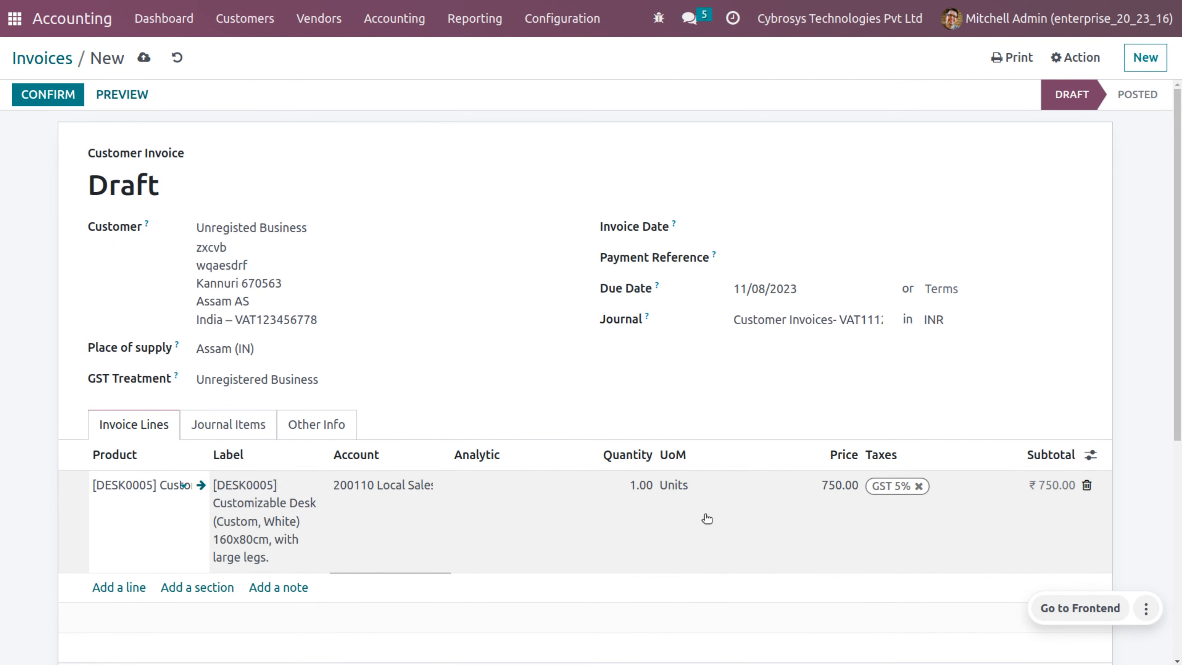
pyautogui.click(830, 488)
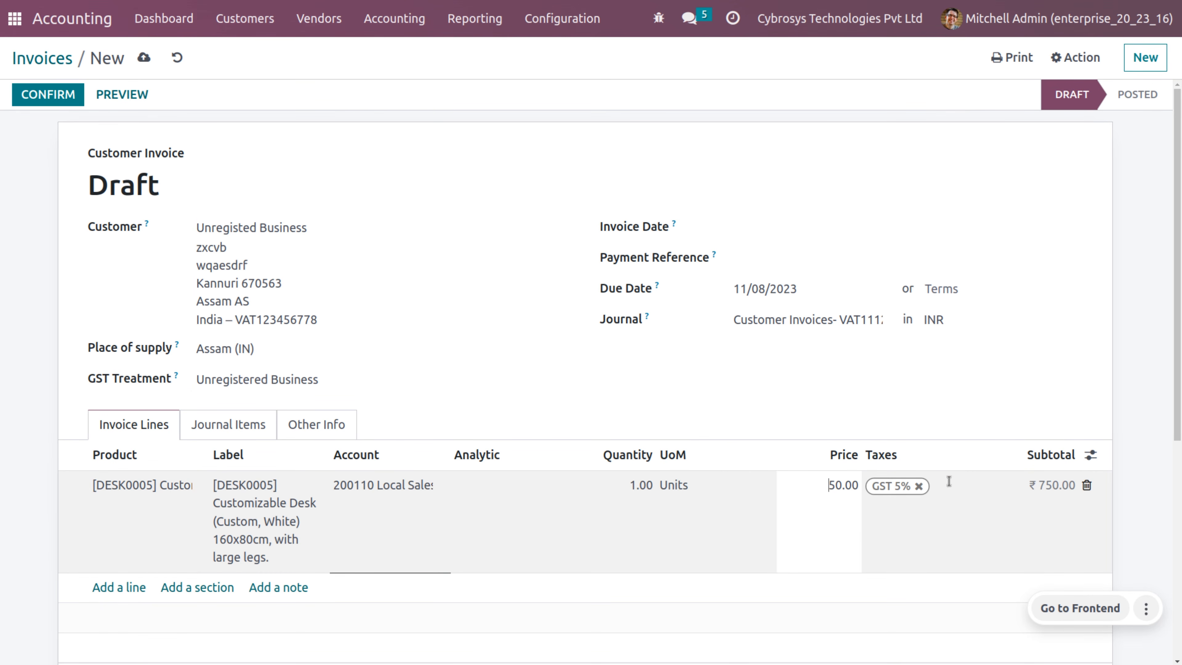
# Step: Replace the desk line's tax with Nil Rated, save the Unregisted Business invoice and confirm it
pyautogui.click(921, 488)
pyautogui.click(919, 487)
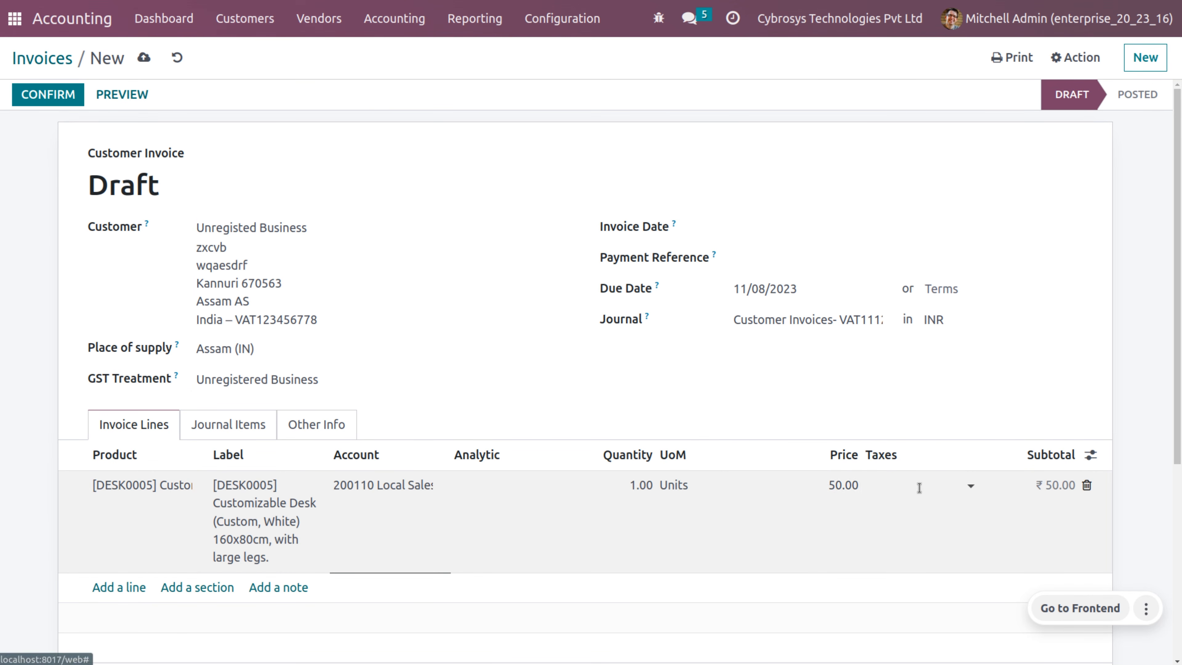
pyautogui.click(918, 486)
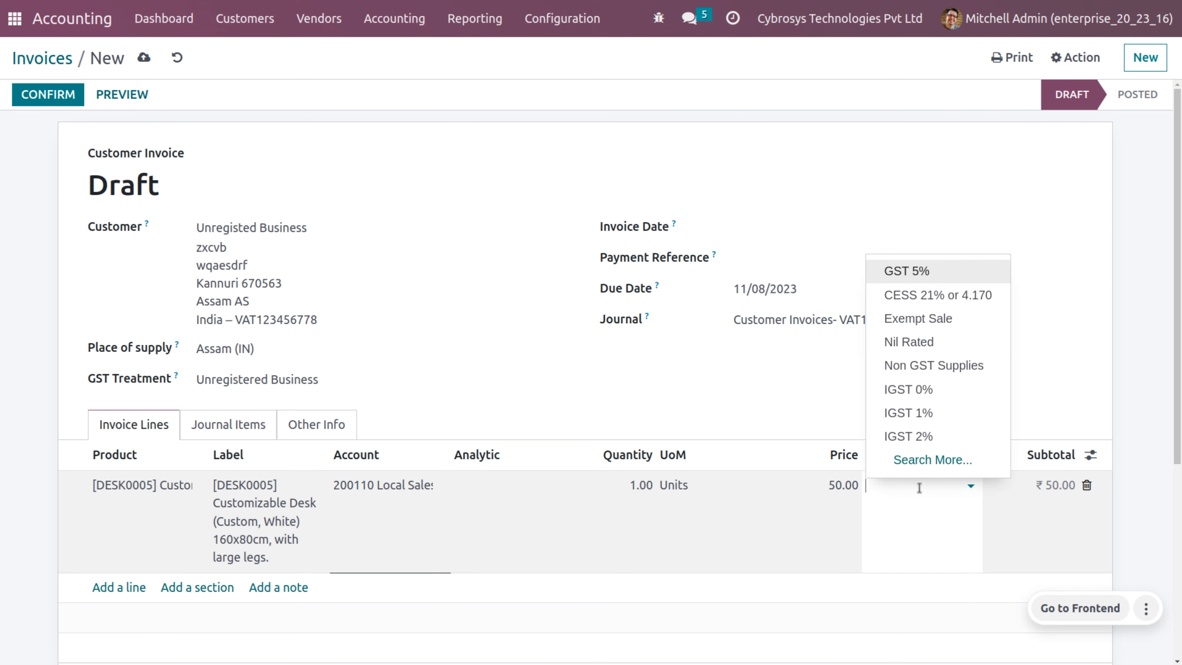
pyautogui.click(921, 349)
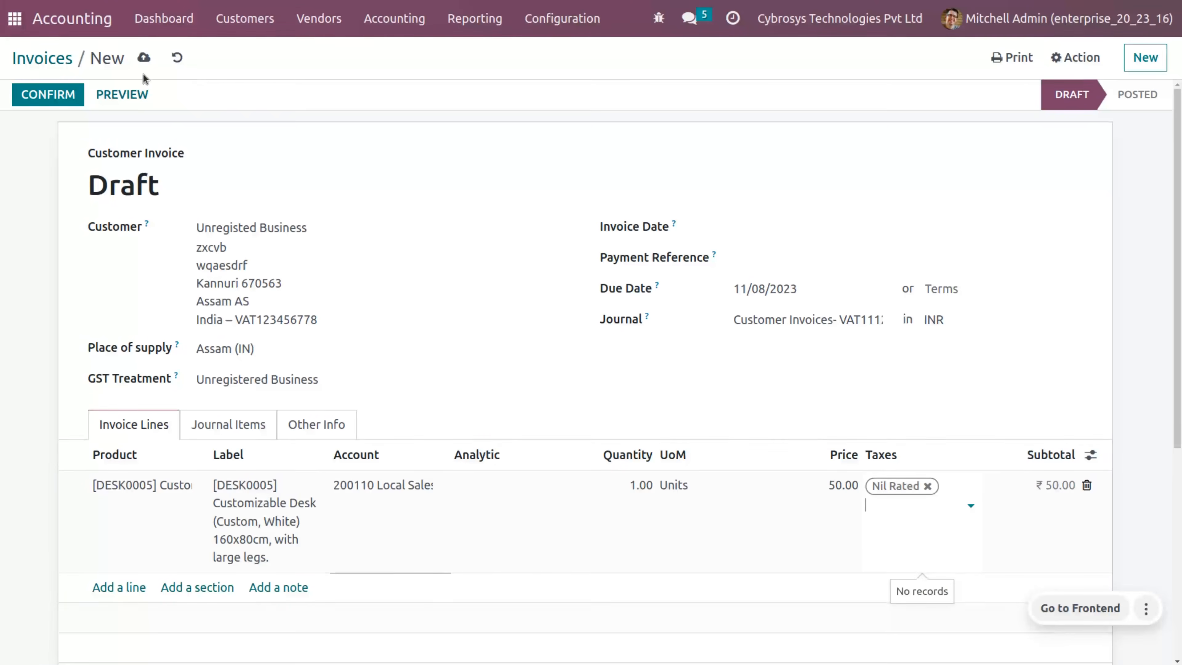
pyautogui.click(141, 58)
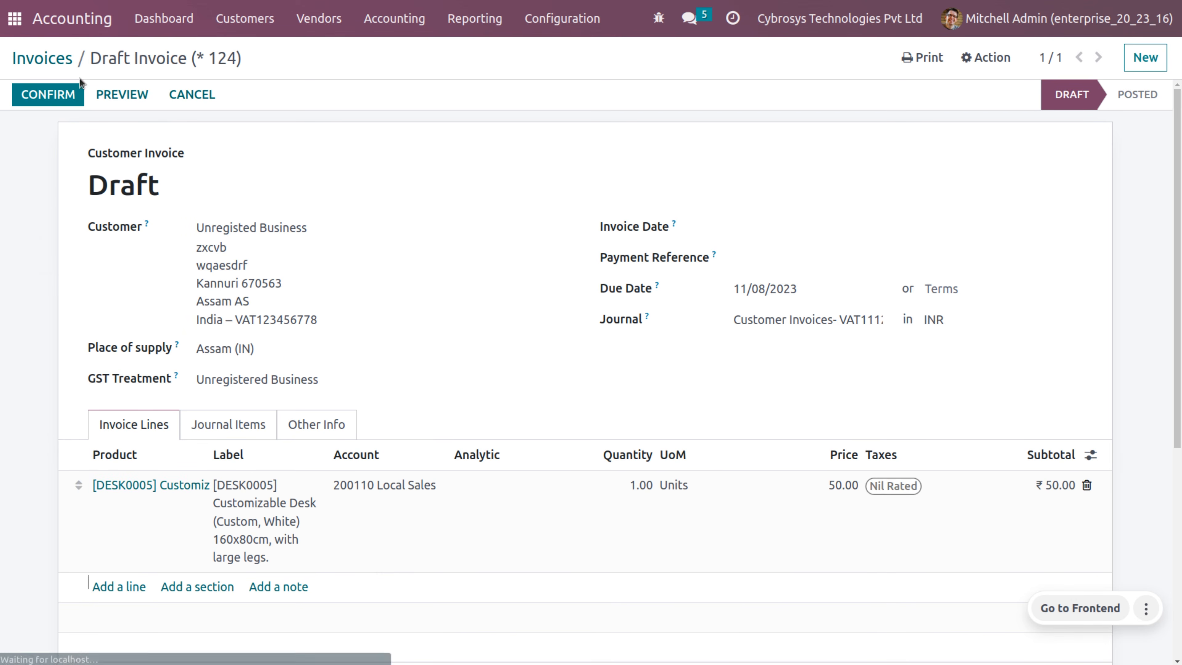
pyautogui.click(60, 93)
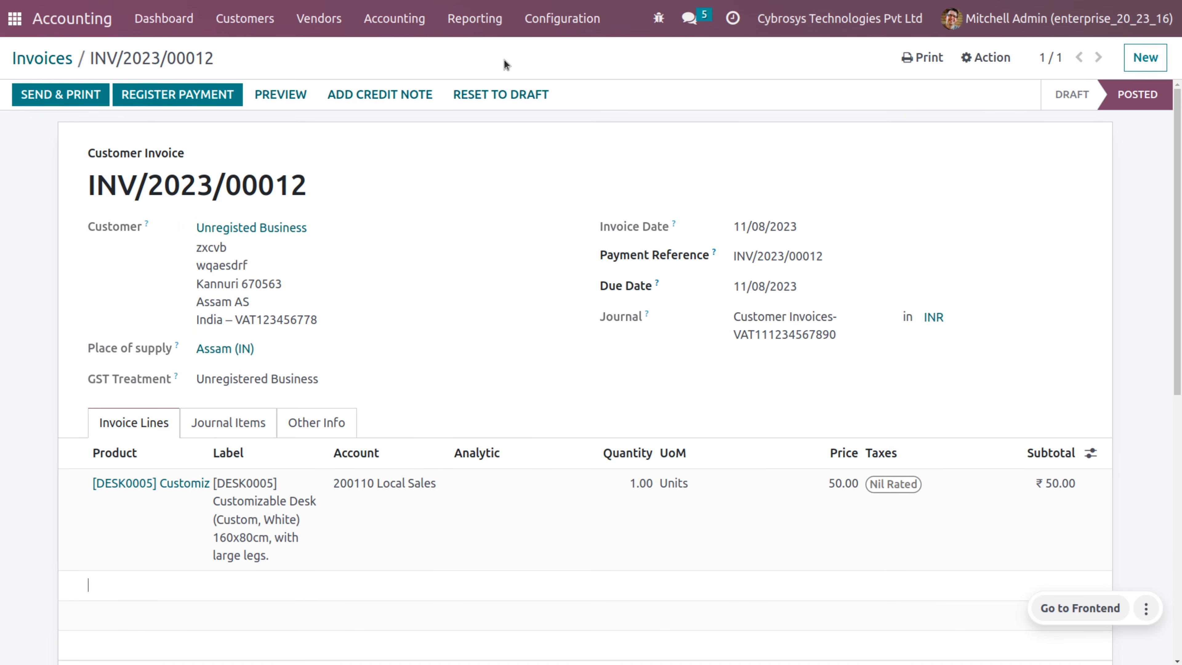
# Step: Open the GSTR-1 sales report to check the Nil Rated Supplies row and the HSN summary of outward supplies
pyautogui.click(471, 33)
pyautogui.scroll(-3, 541, 327)
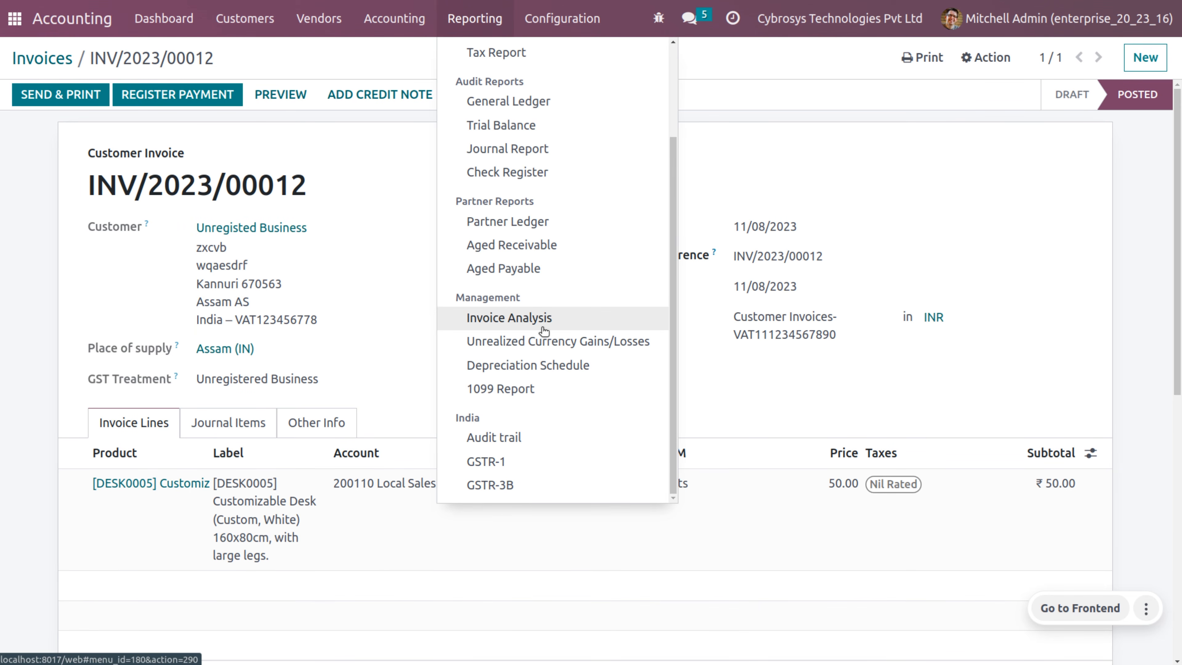
pyautogui.click(529, 462)
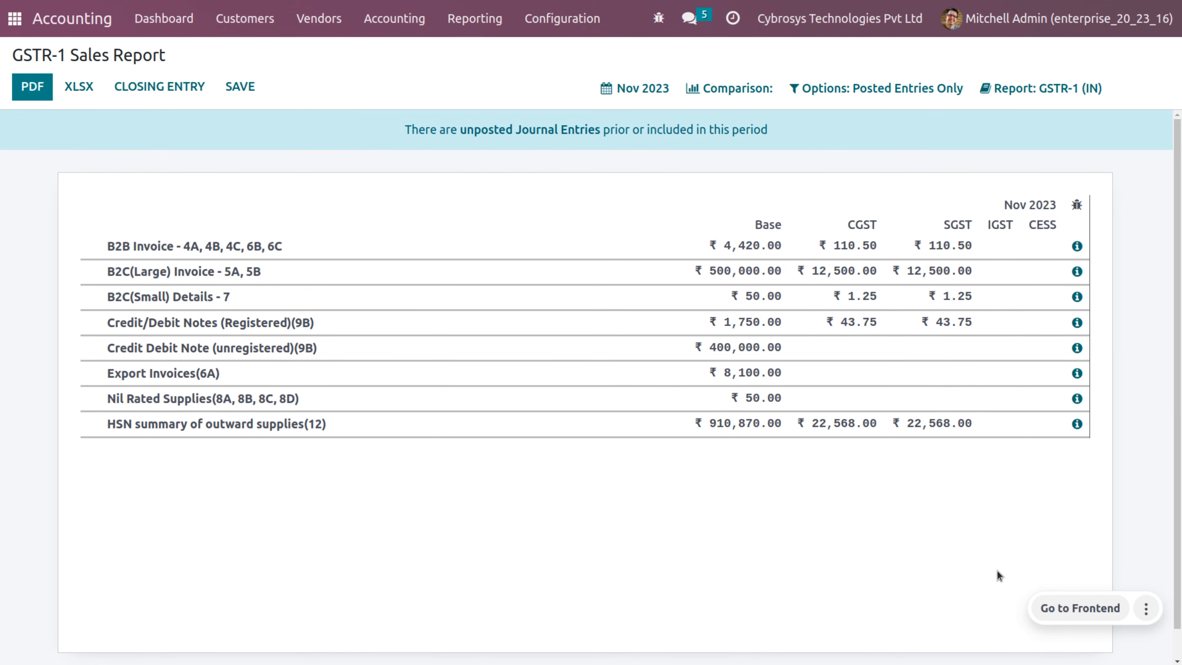
# Step: Review the comparison choices, unposted-entries option and available report types of the GSTR-1 report
pyautogui.click(694, 102)
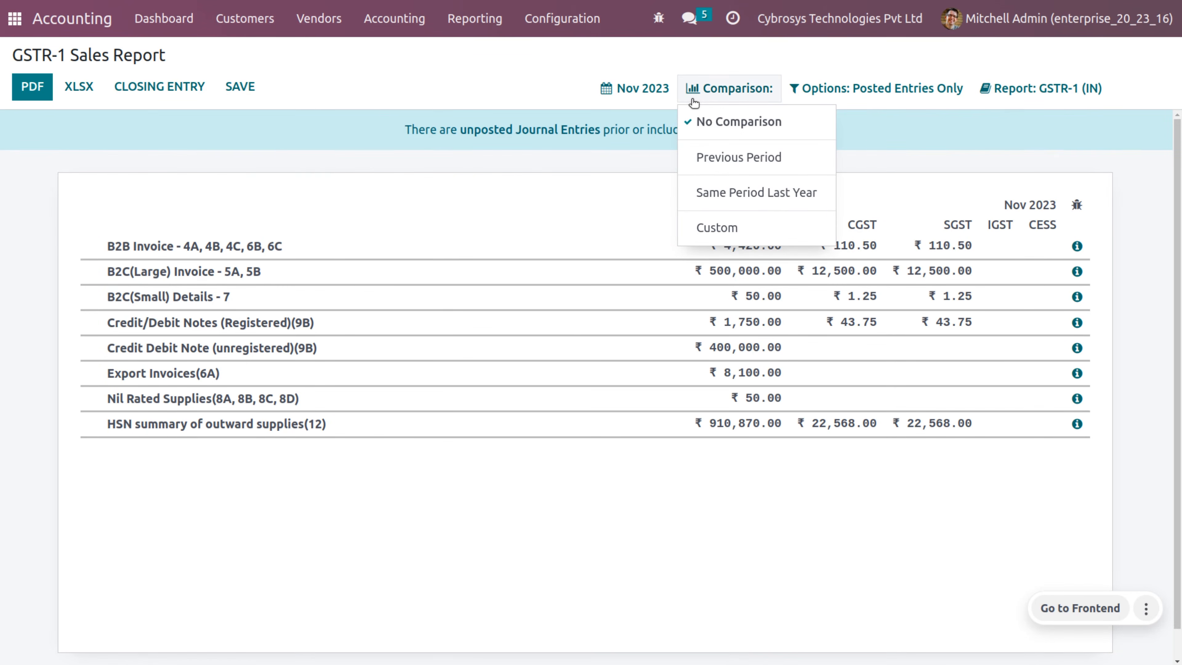
pyautogui.click(871, 100)
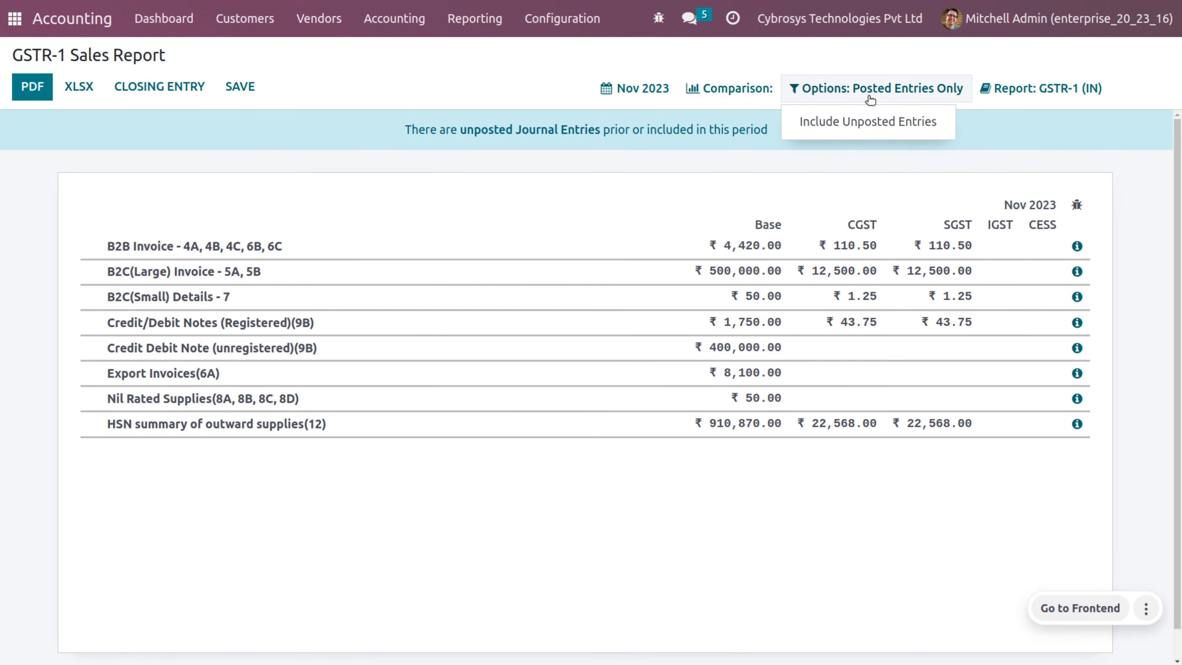
pyautogui.click(1003, 88)
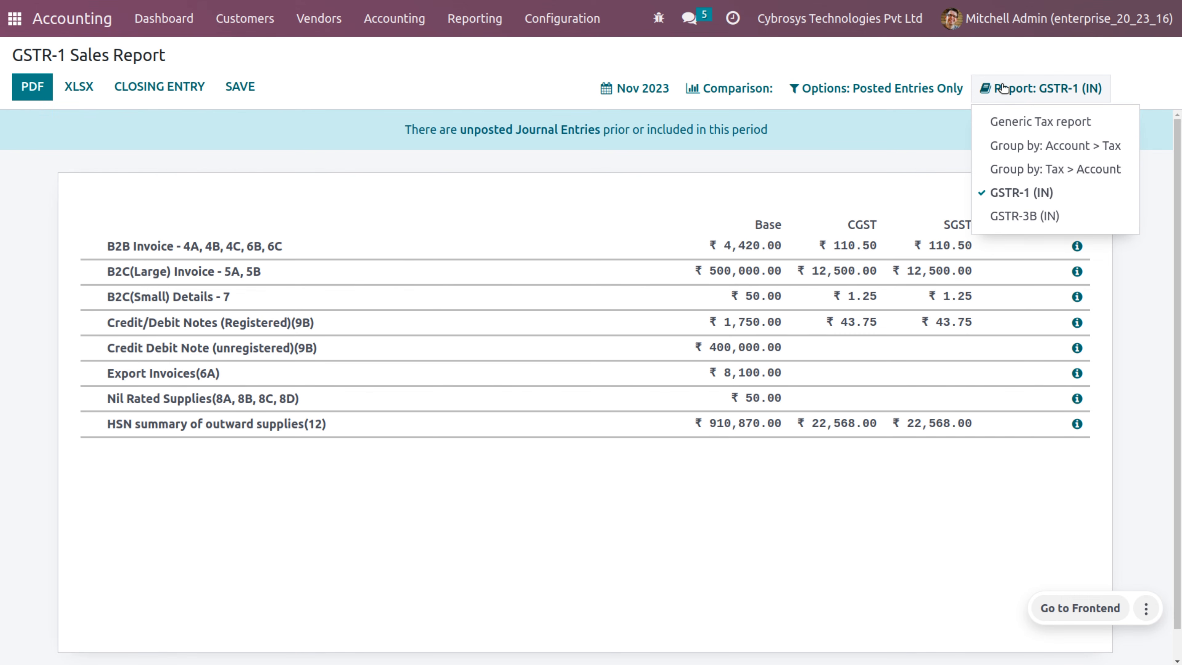
pyautogui.click(529, 87)
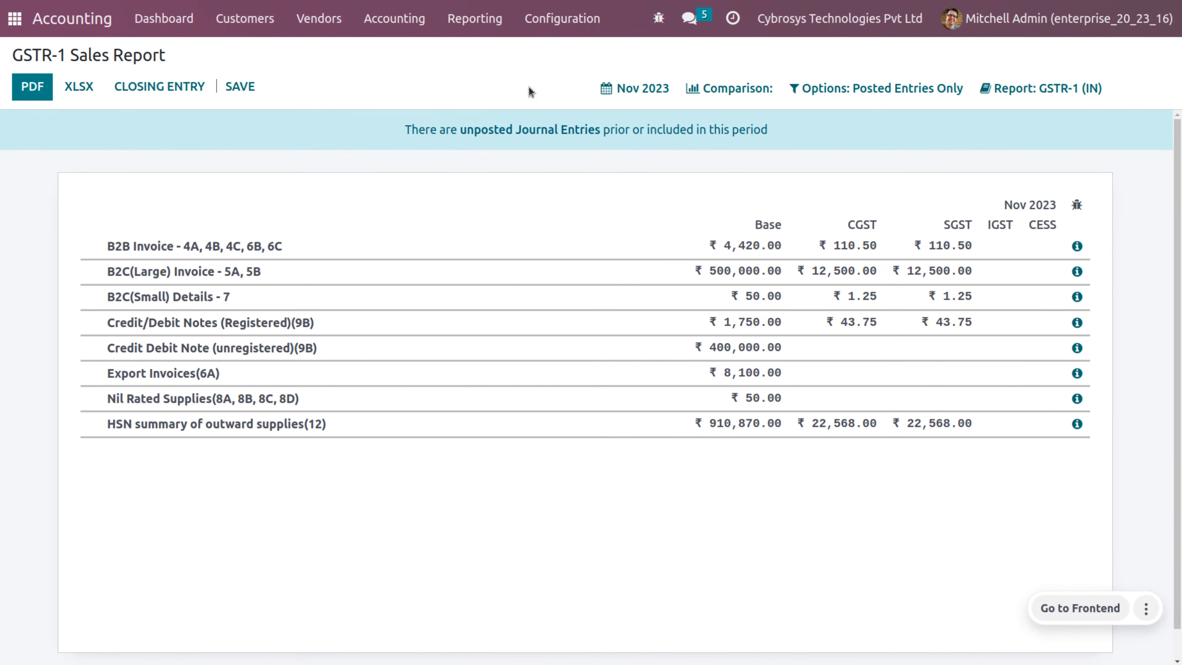
# Step: Generate the November tax closing entry from GSTR-1 and inspect its SGST Payable account and linked tax report
pyautogui.click(171, 87)
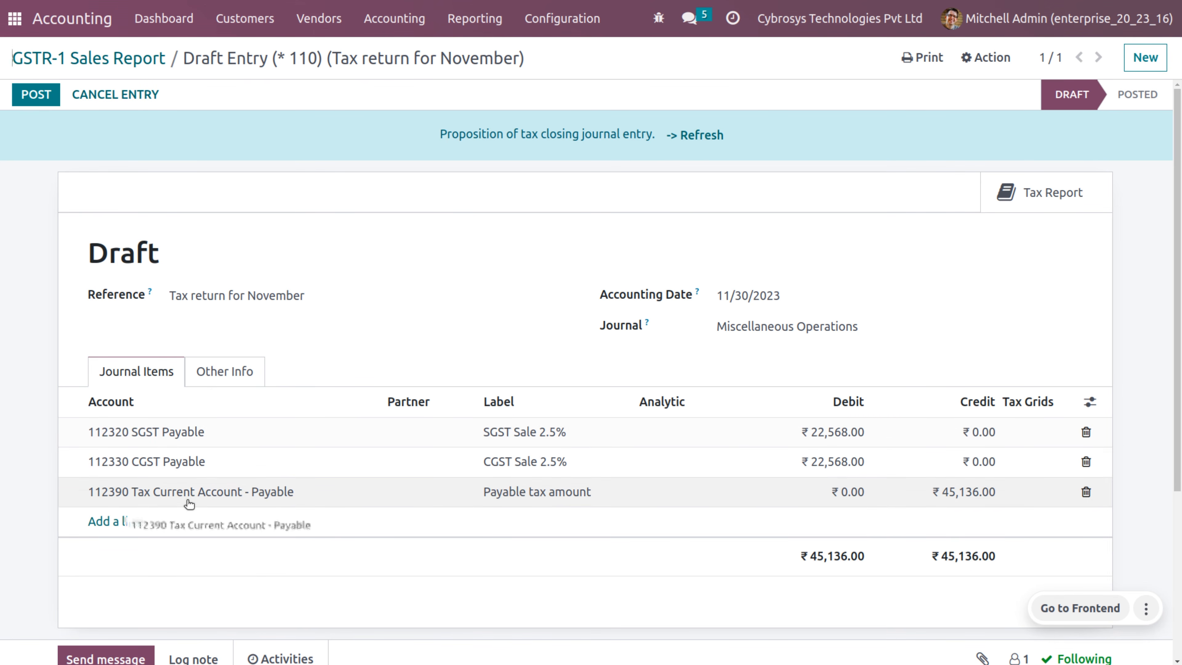
pyautogui.click(181, 433)
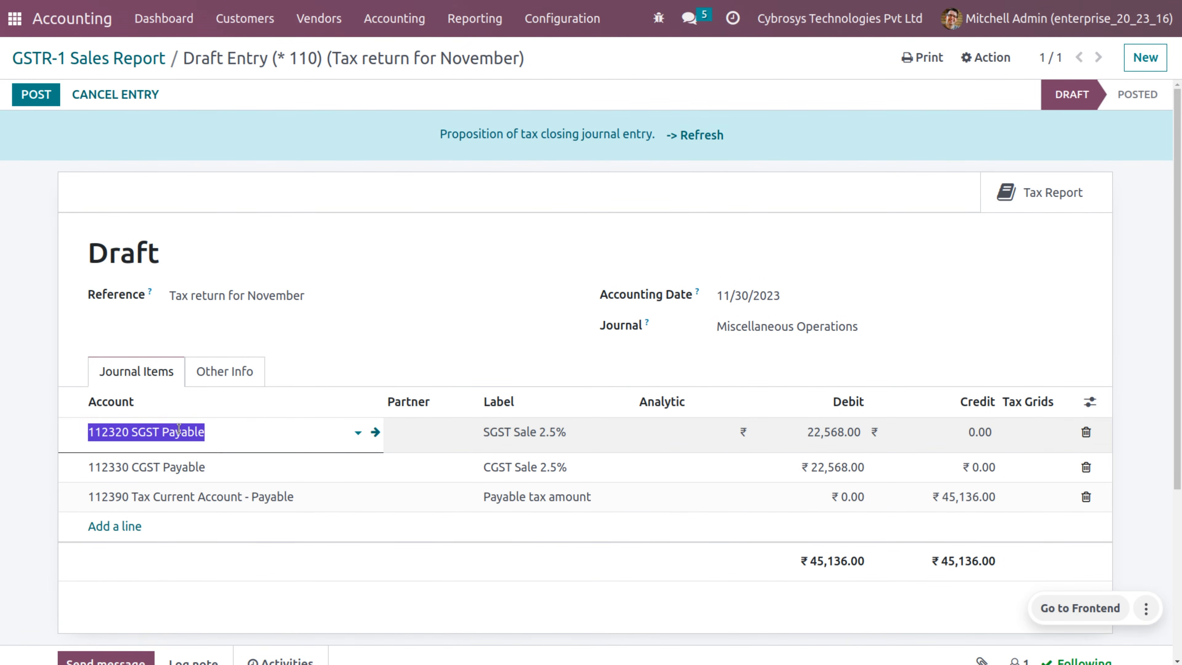
pyautogui.click(374, 433)
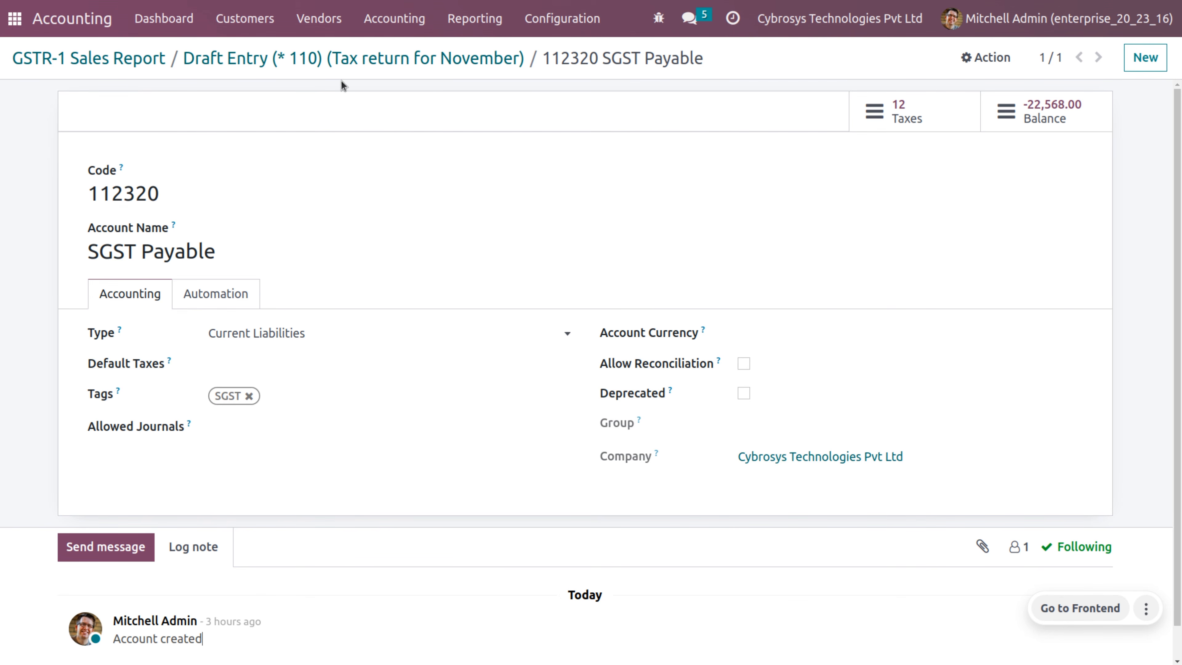
pyautogui.click(342, 58)
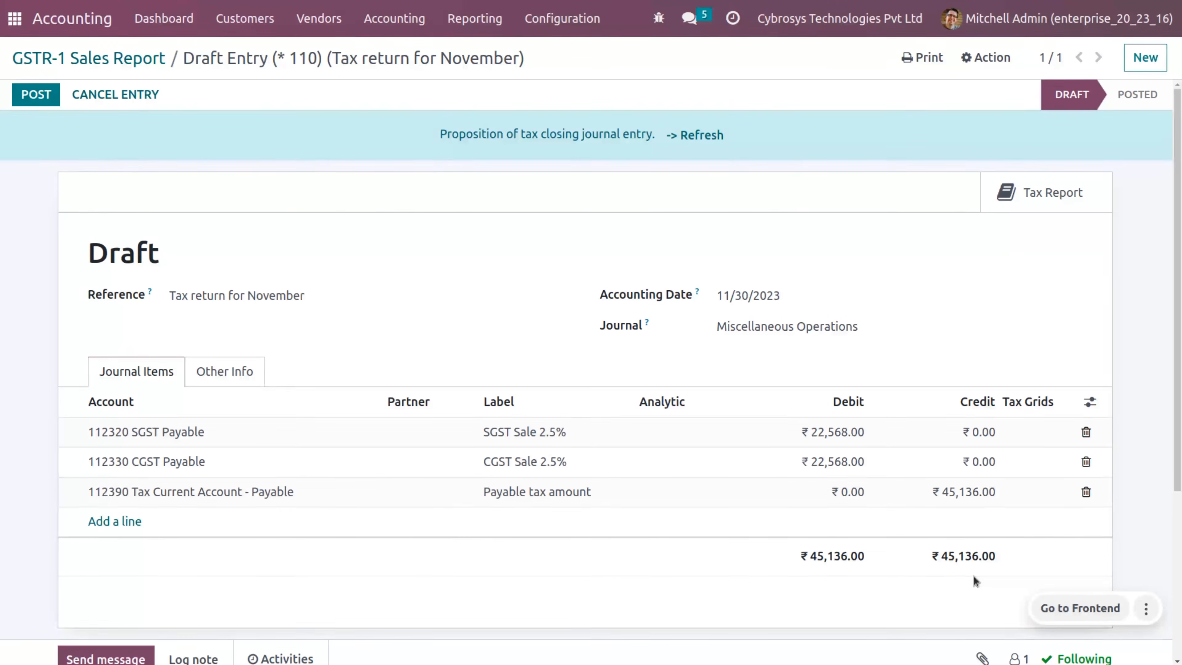
pyautogui.click(1066, 193)
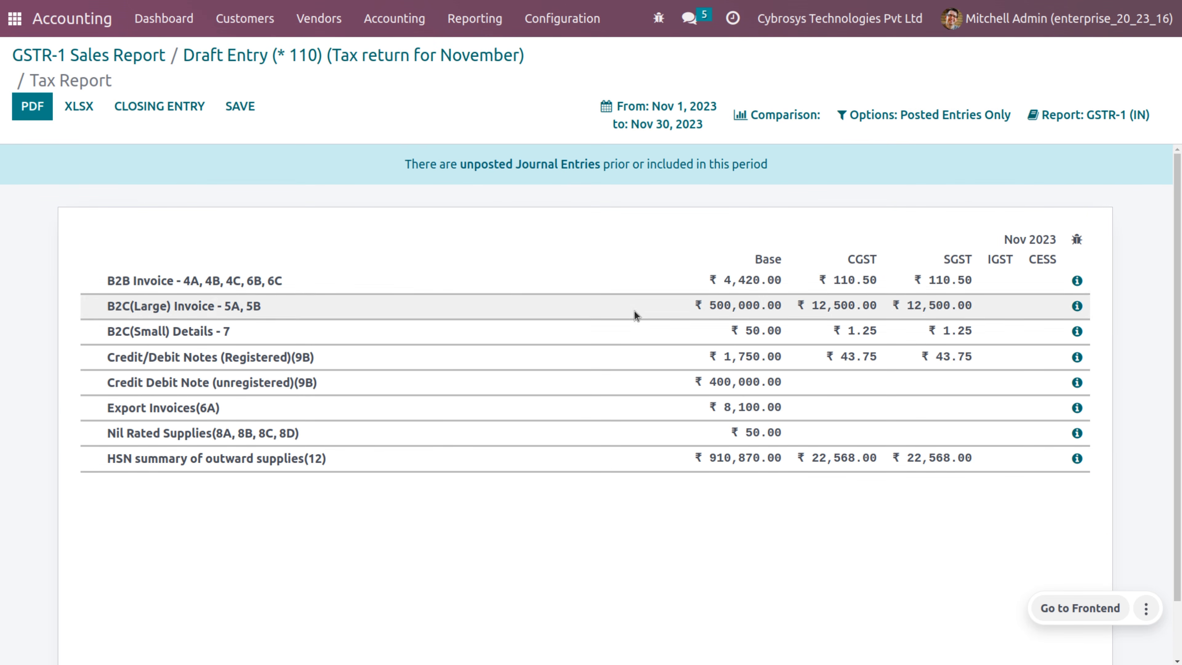
# Step: Return from the tax report to the draft tax return entry for November and post it
pyautogui.click(257, 56)
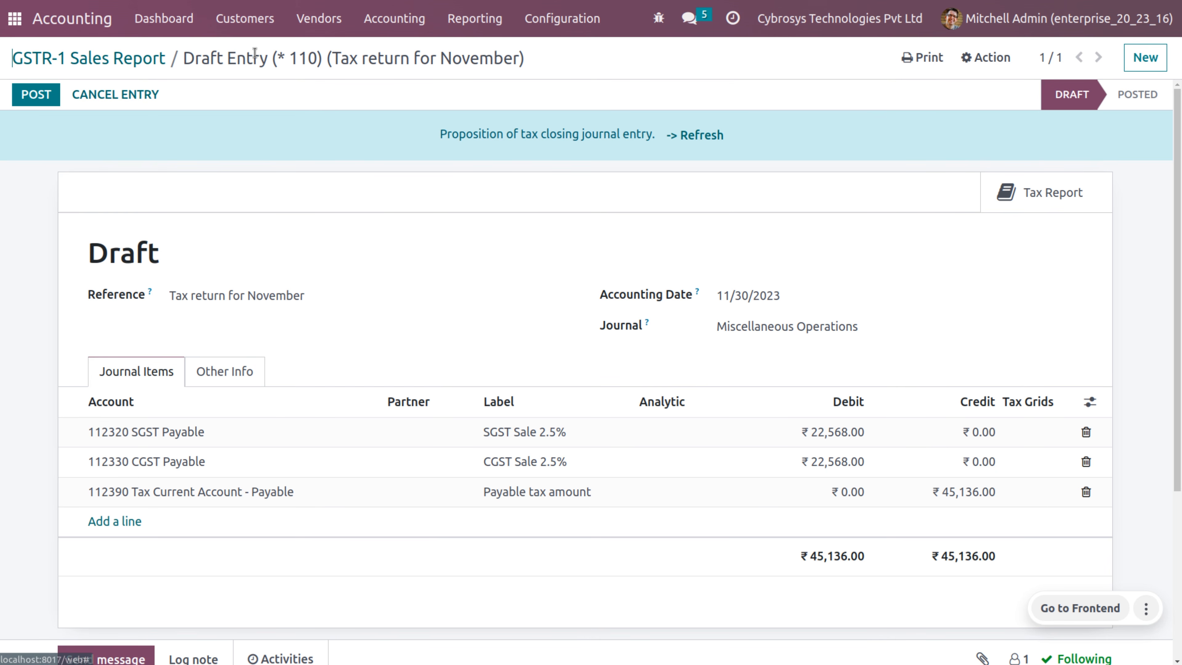
pyautogui.click(37, 96)
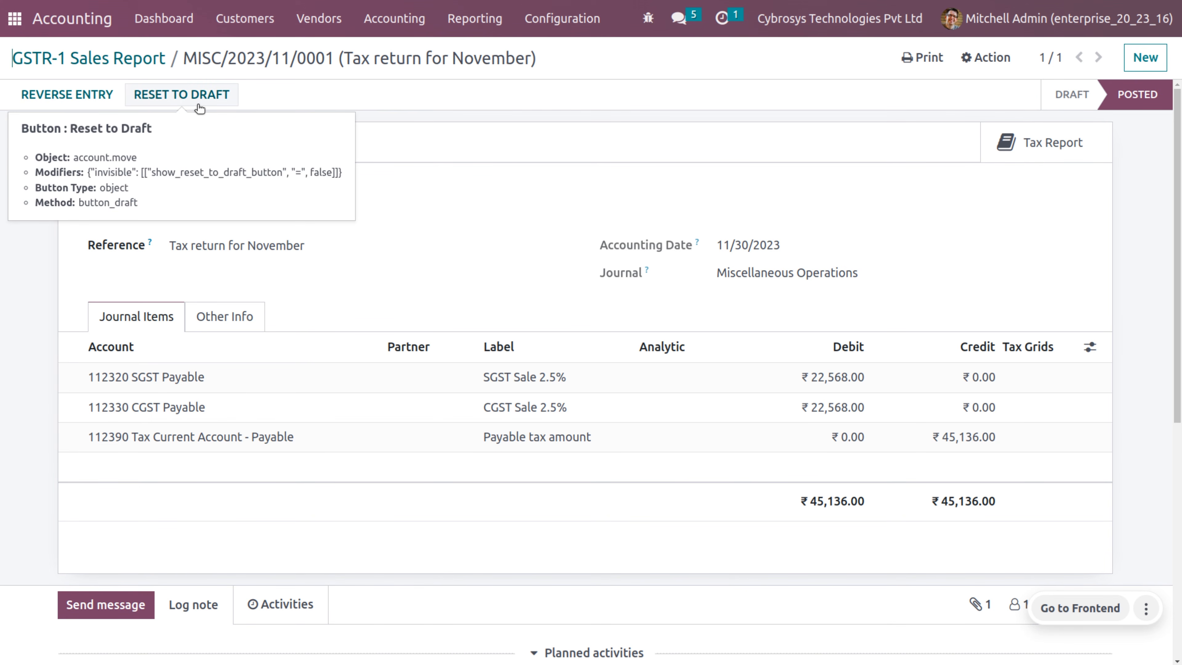
# Step: Open the Indian Audit trail report and look through its logged journal entry and invoice changes
pyautogui.click(485, 21)
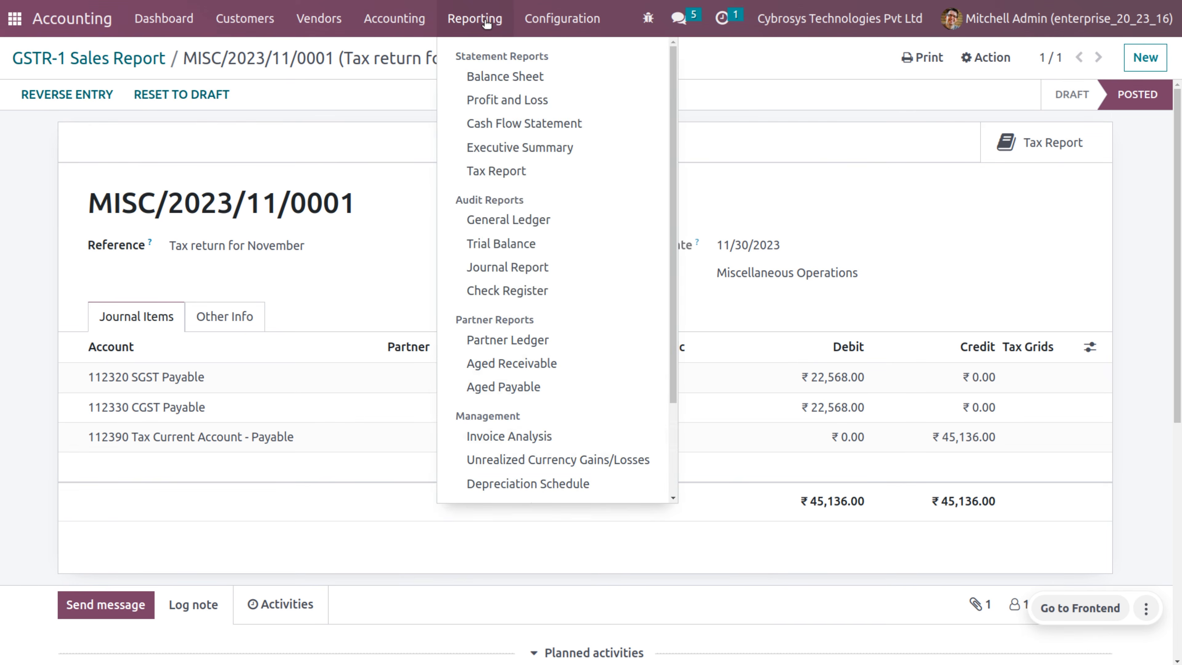
pyautogui.scroll(-3, 542, 450)
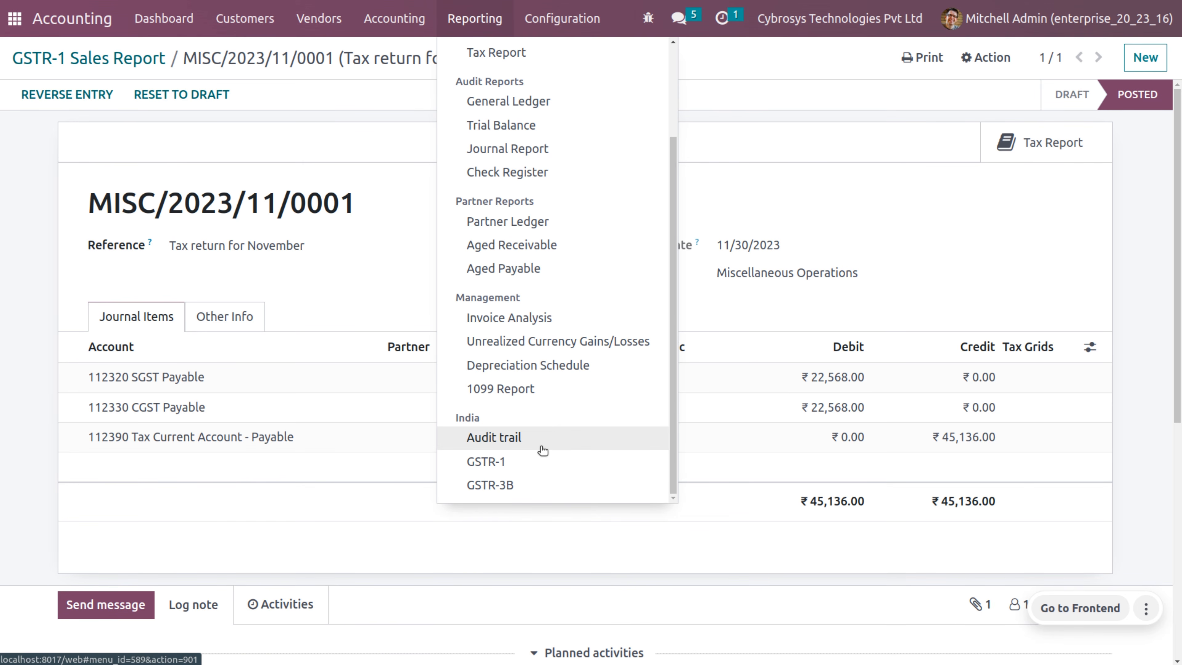
pyautogui.click(542, 442)
pyautogui.scroll(-10, 340, 424)
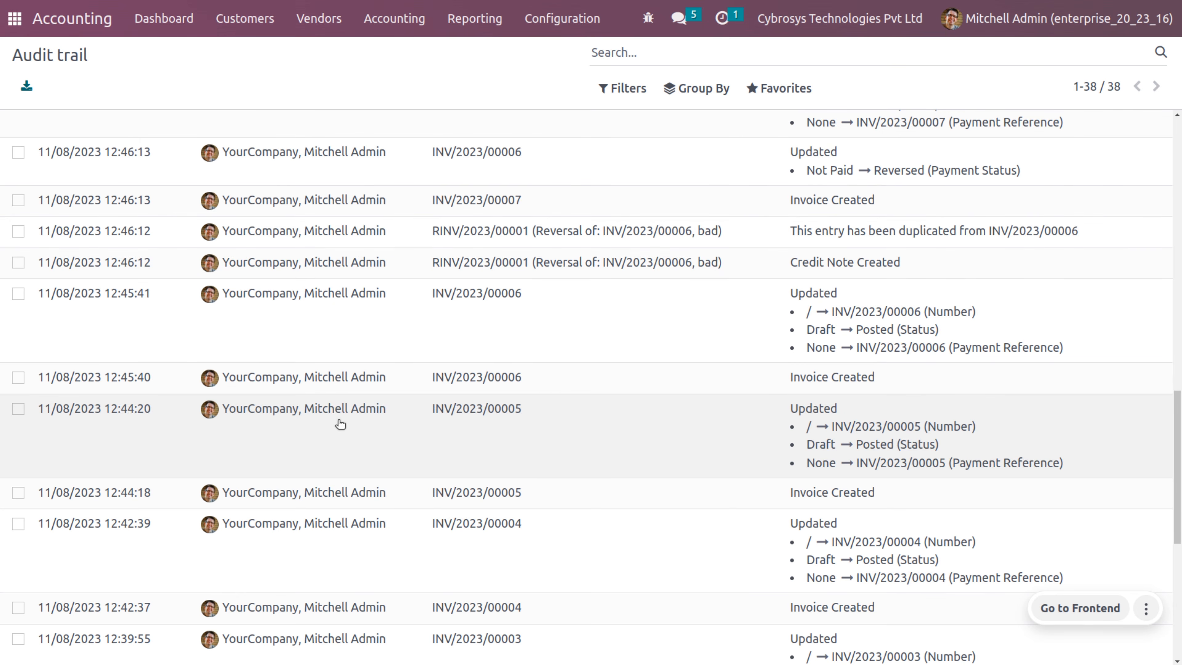
pyautogui.scroll(-5, 340, 424)
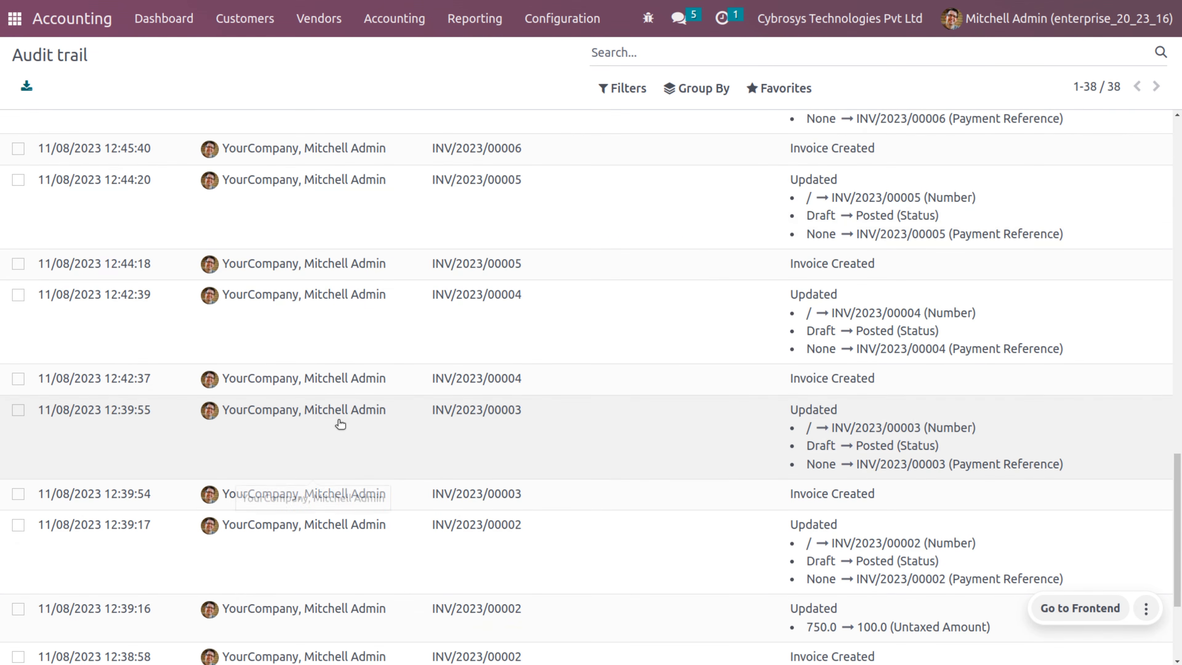
pyautogui.scroll(15, 340, 423)
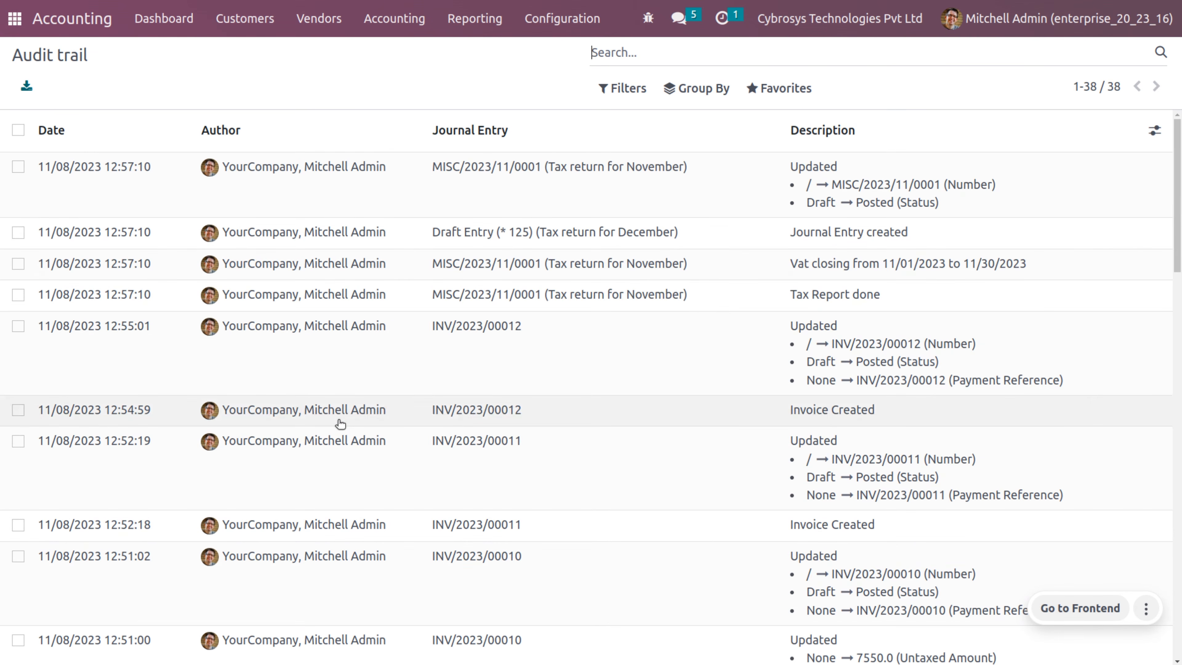
# Step: Set the Tax Return Lock Date to 11/08/2023 in the accounting closing dates and save it
pyautogui.click(391, 19)
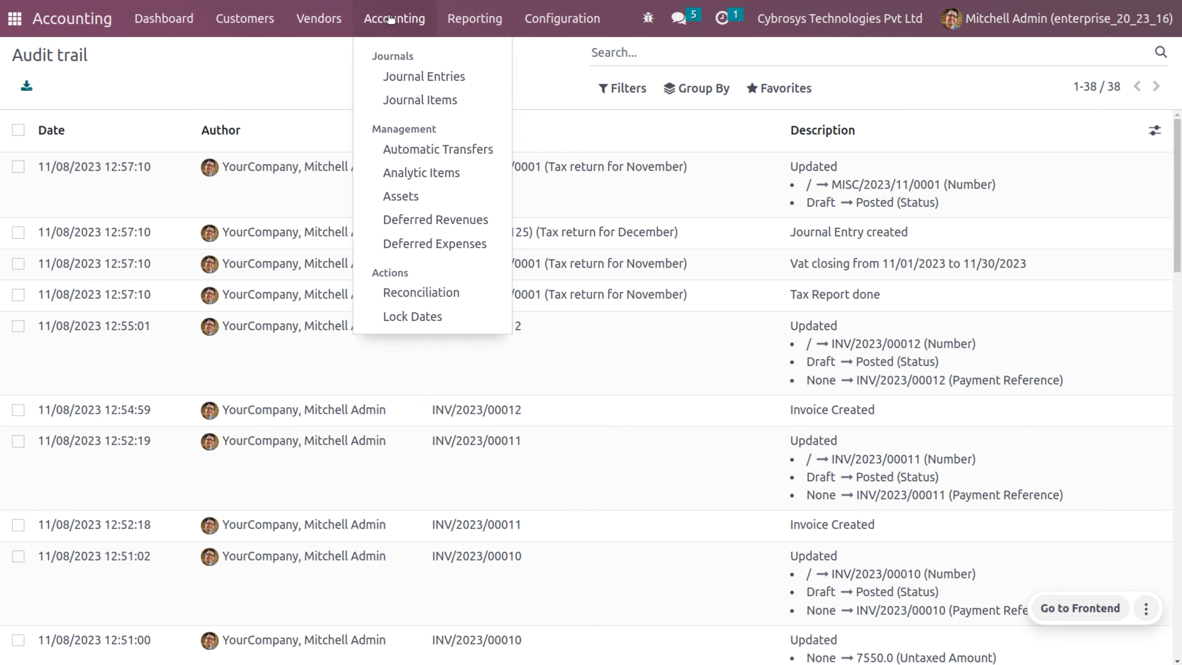
pyautogui.click(442, 315)
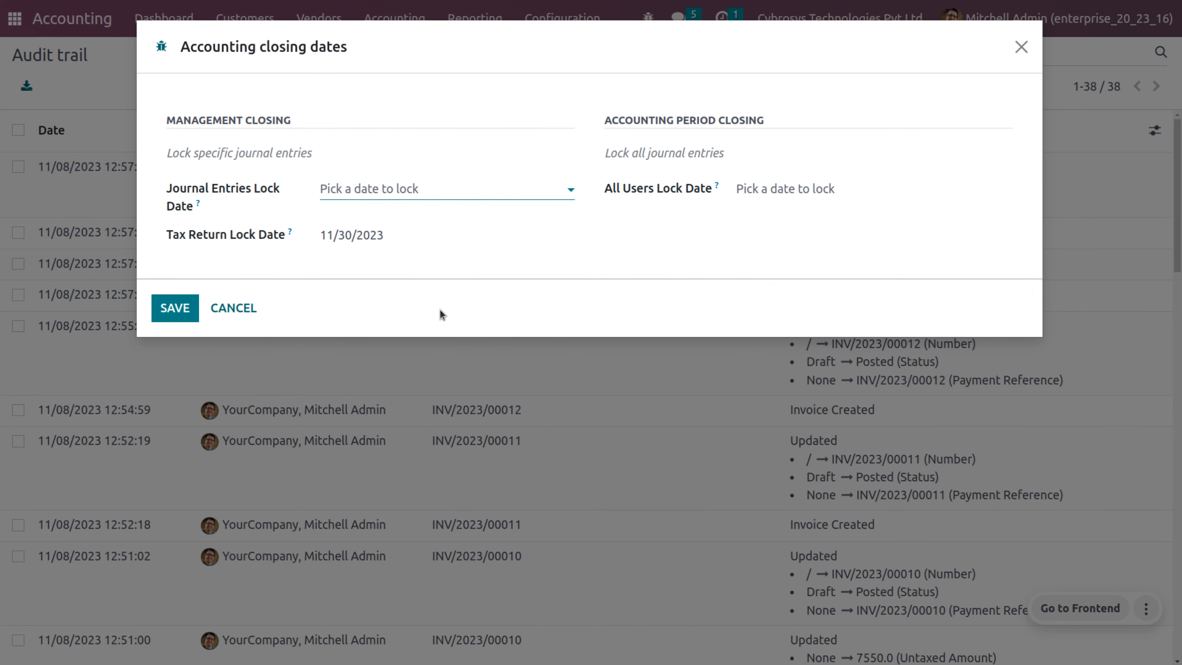
pyautogui.click(394, 237)
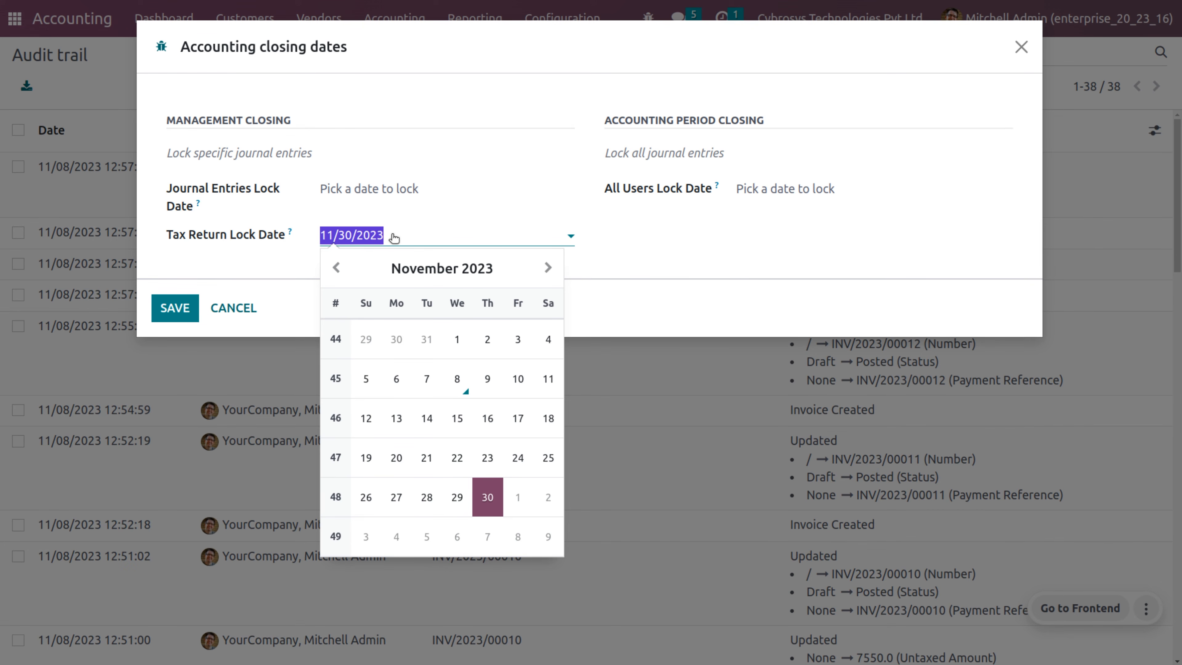
pyautogui.click(458, 380)
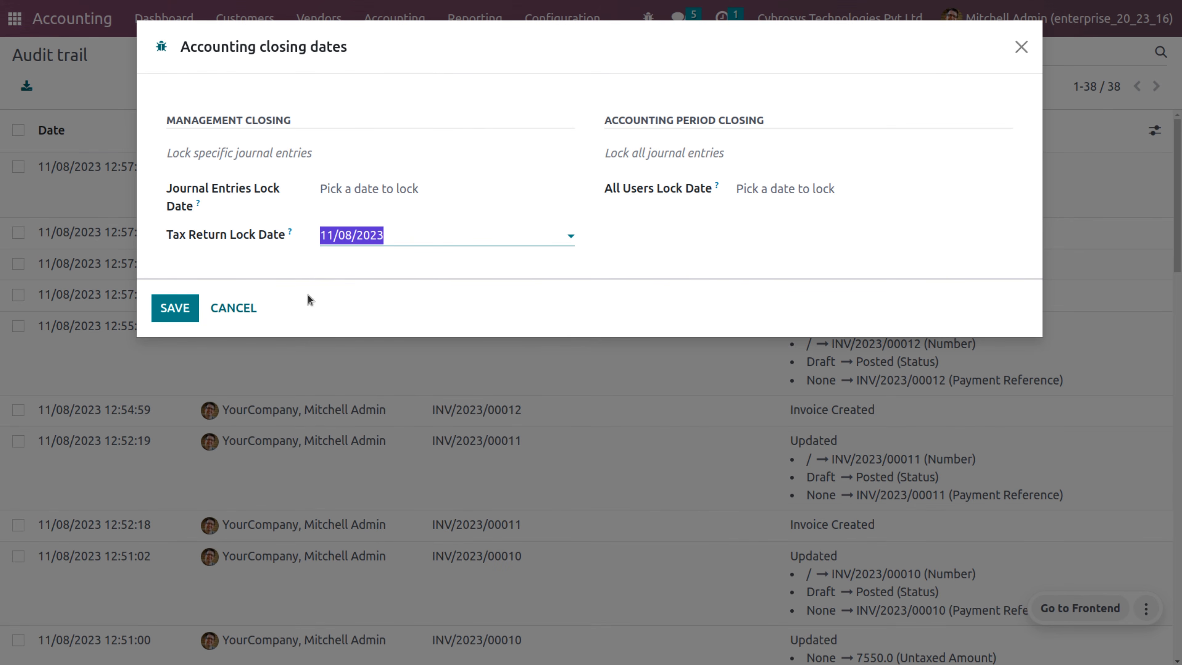
pyautogui.click(175, 308)
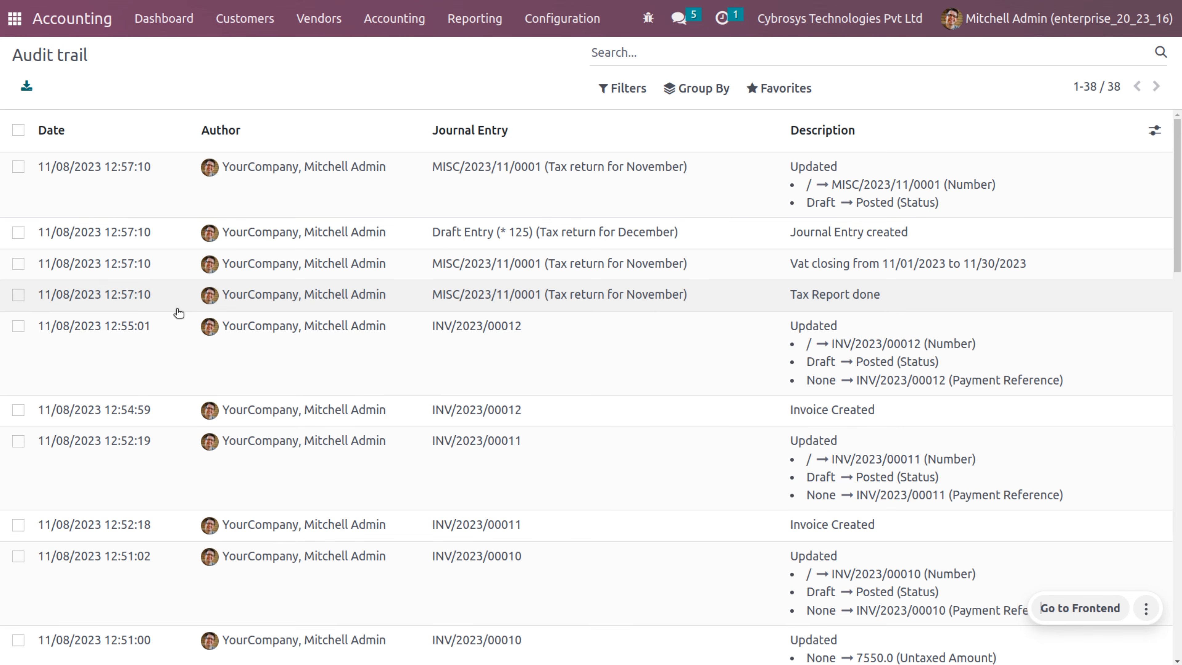